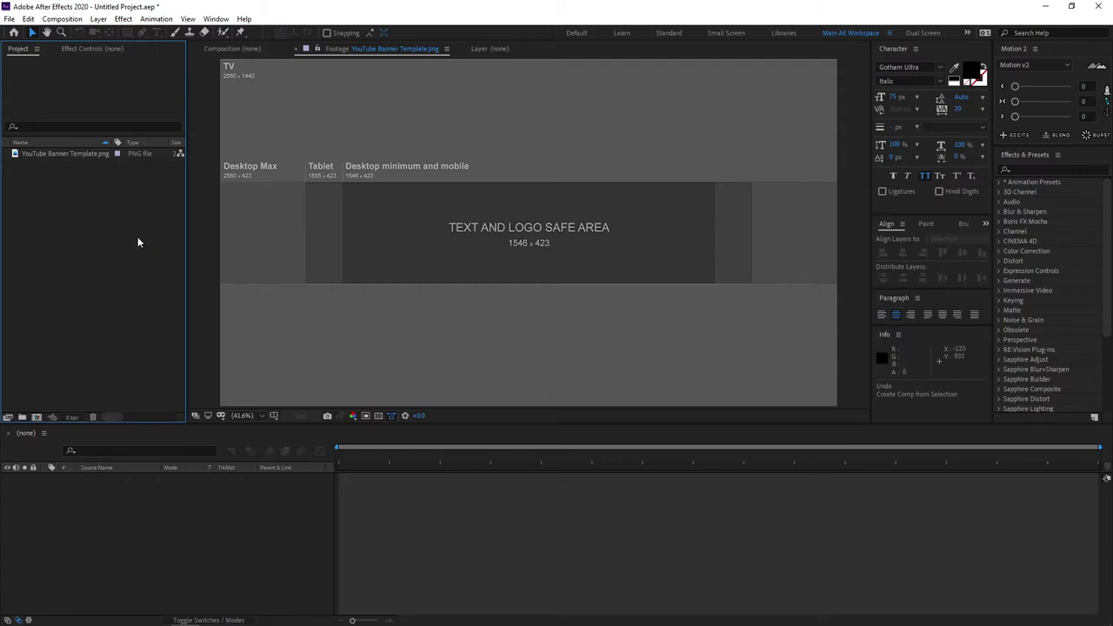
# Build the 2560×1440, 30 fps 'YouTube Banner Template' composition from the template PNG
pyautogui.click(62, 154)
pyautogui.click(64, 255)
pyautogui.moveTo(72, 153); pyautogui.dragTo(39, 417)
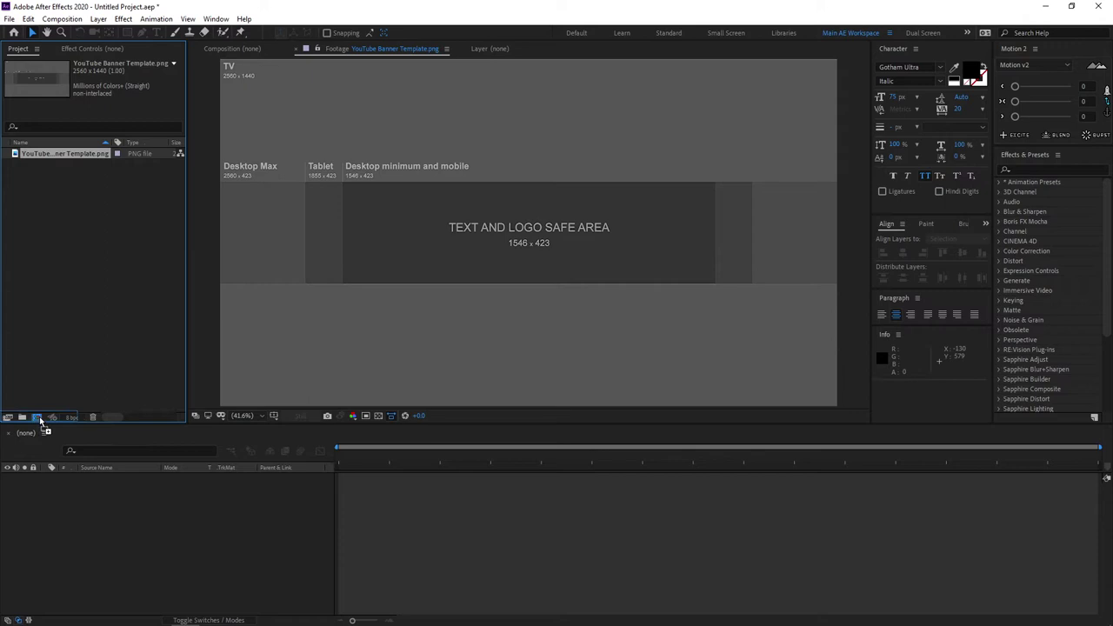
pyautogui.click(198, 528)
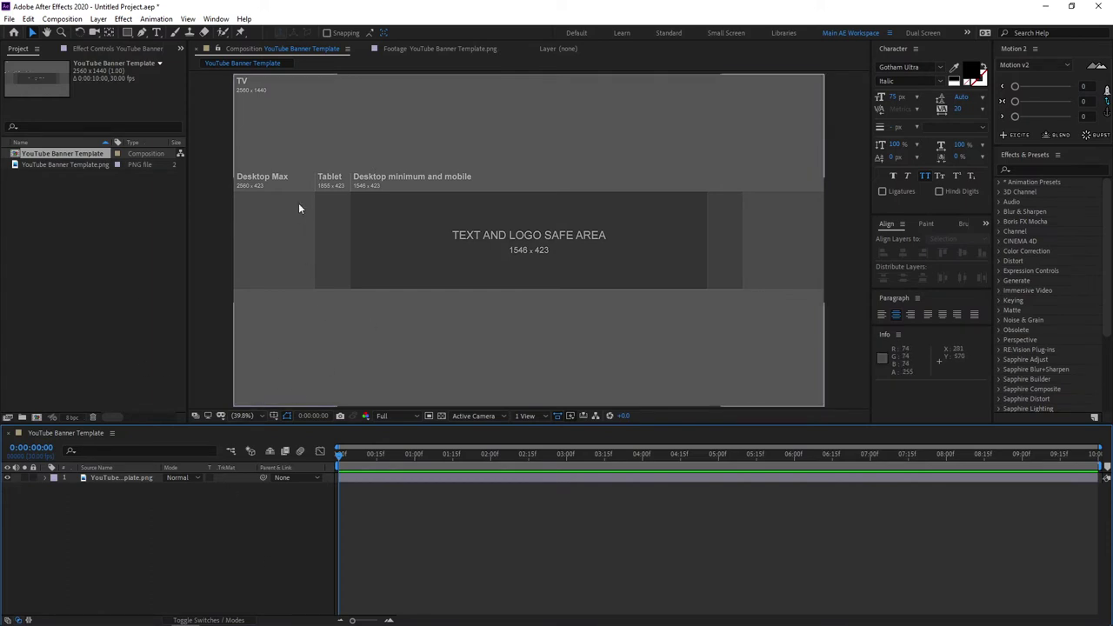
# Show rulers and add horizontal guides at the safe area's top and bottom edges
pyautogui.click(273, 415)
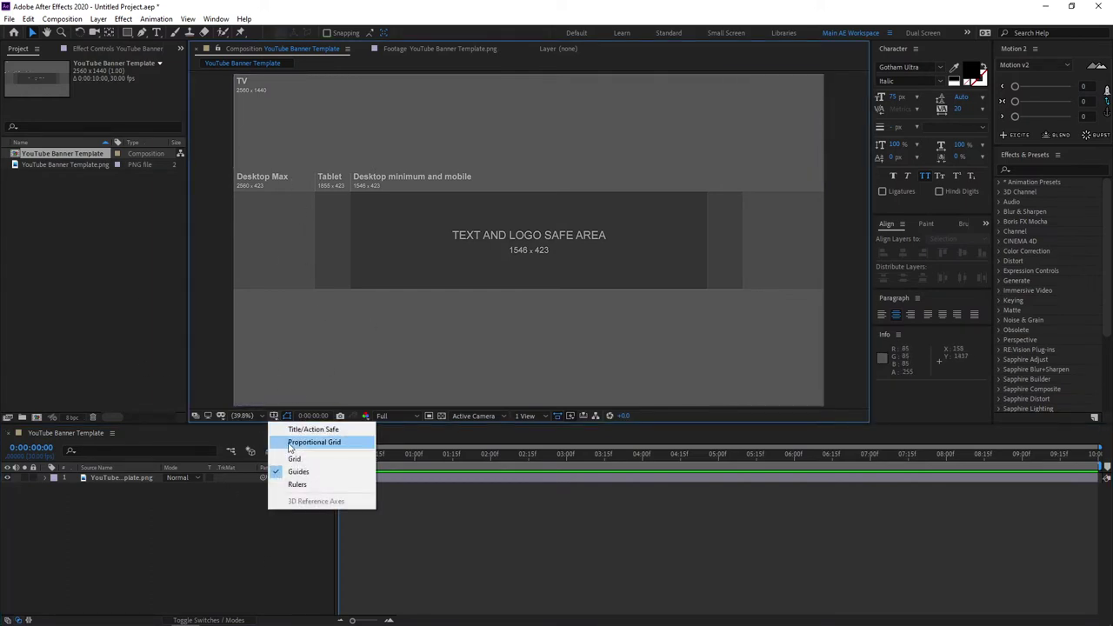
pyautogui.click(298, 485)
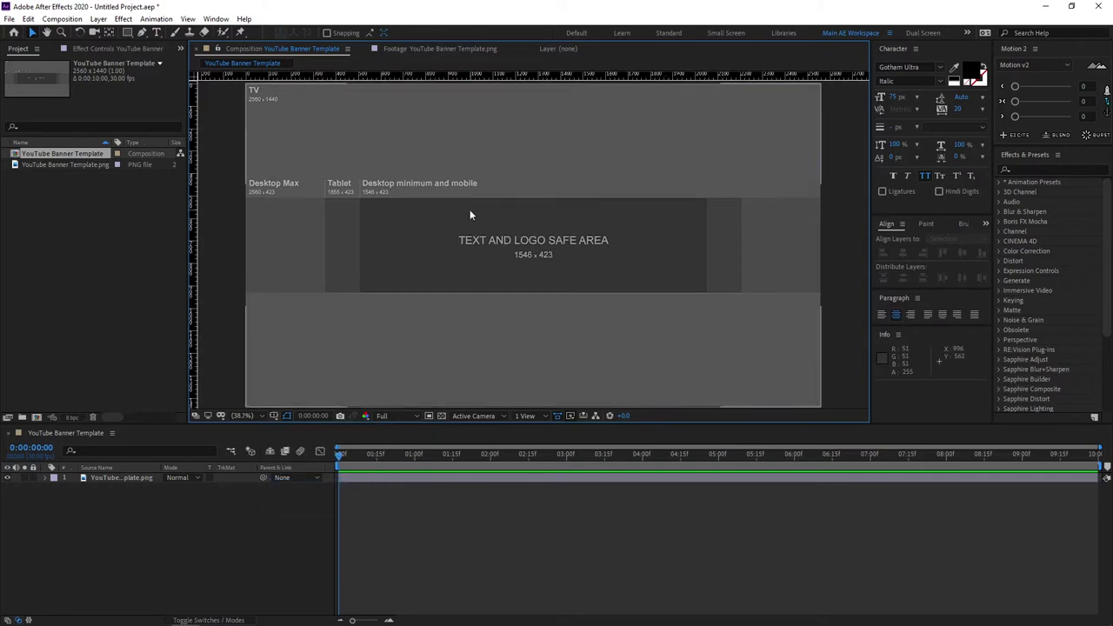
pyautogui.scroll(4, 487, 196)
pyautogui.scroll(5, 538, 180)
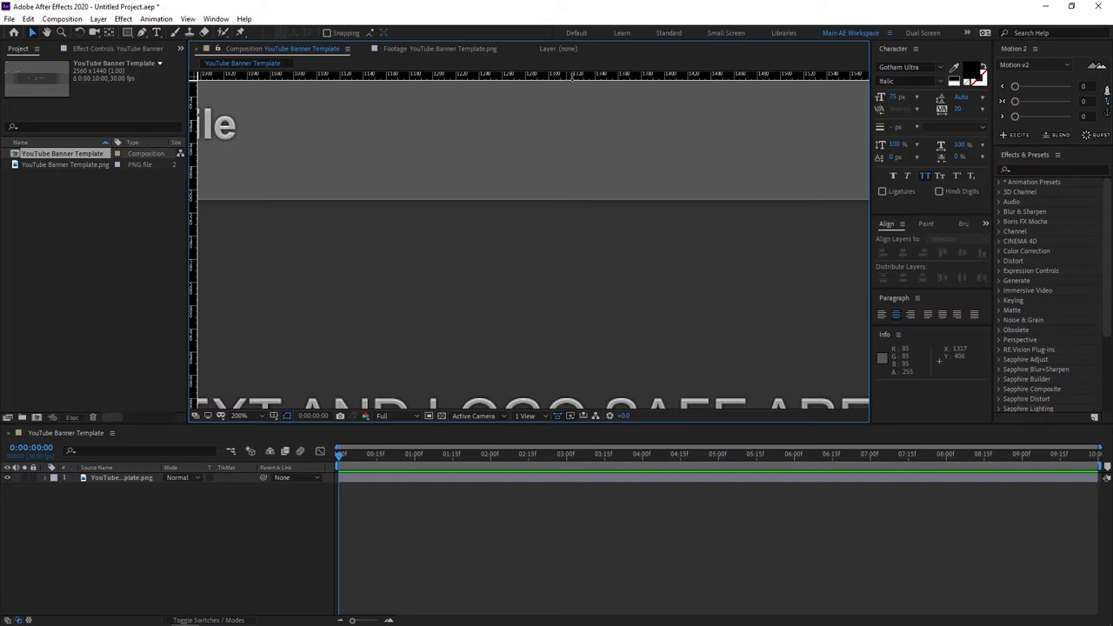
pyautogui.moveTo(568, 76); pyautogui.dragTo(533, 199)
pyautogui.scroll(-4, 501, 252)
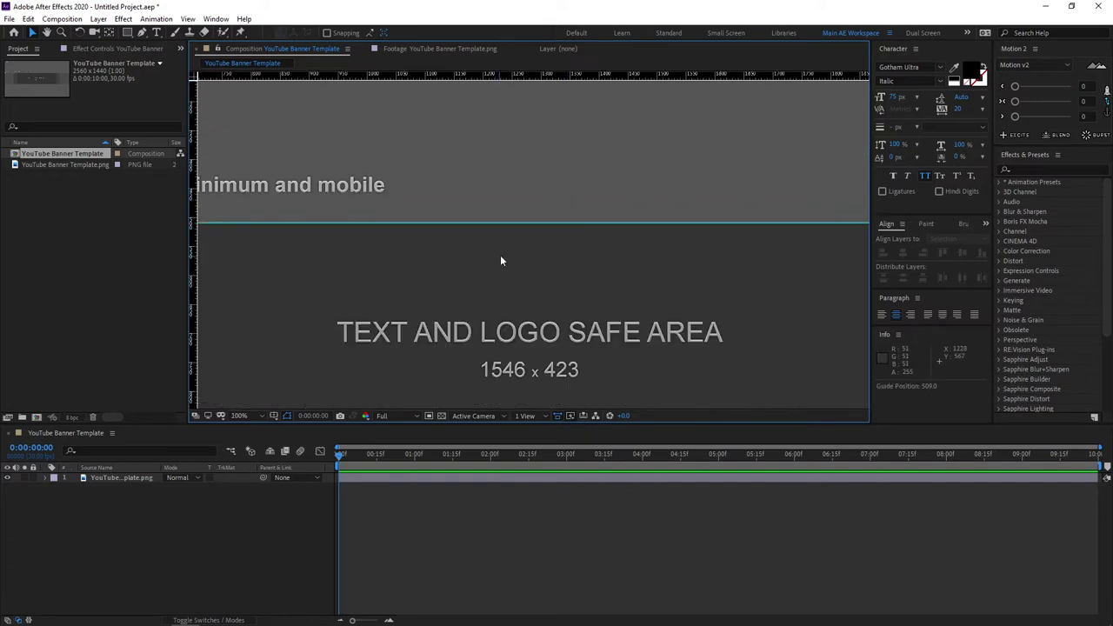
pyautogui.scroll(4, 500, 256)
pyautogui.scroll(-2, 521, 246)
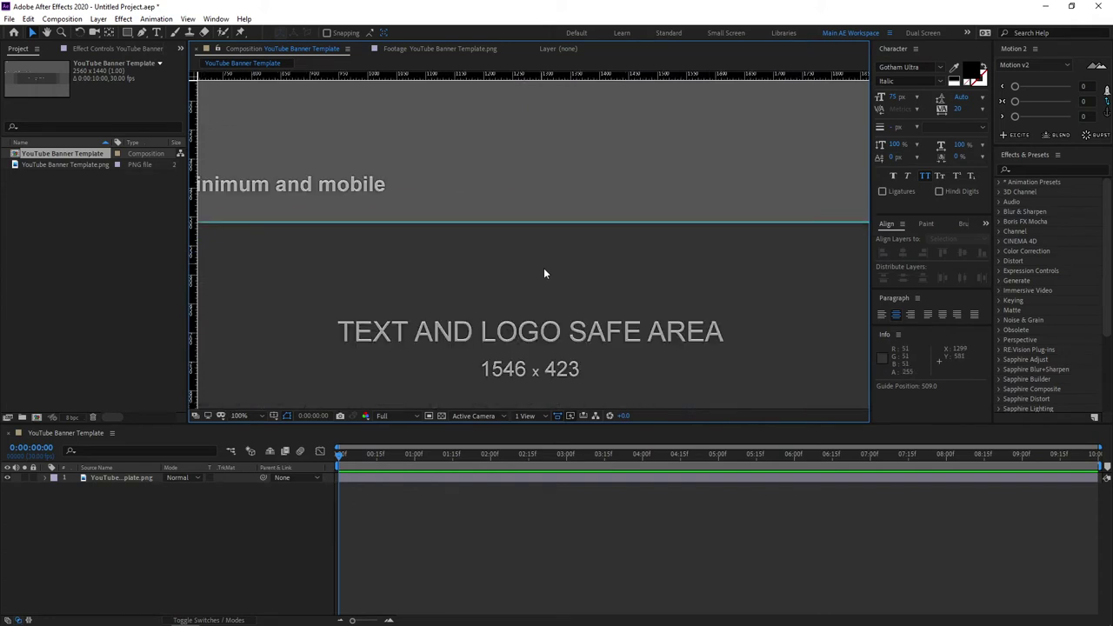
pyautogui.moveTo(545, 273); pyautogui.dragTo(547, 152)
pyautogui.moveTo(538, 297); pyautogui.dragTo(538, 235)
pyautogui.scroll(2, 538, 235)
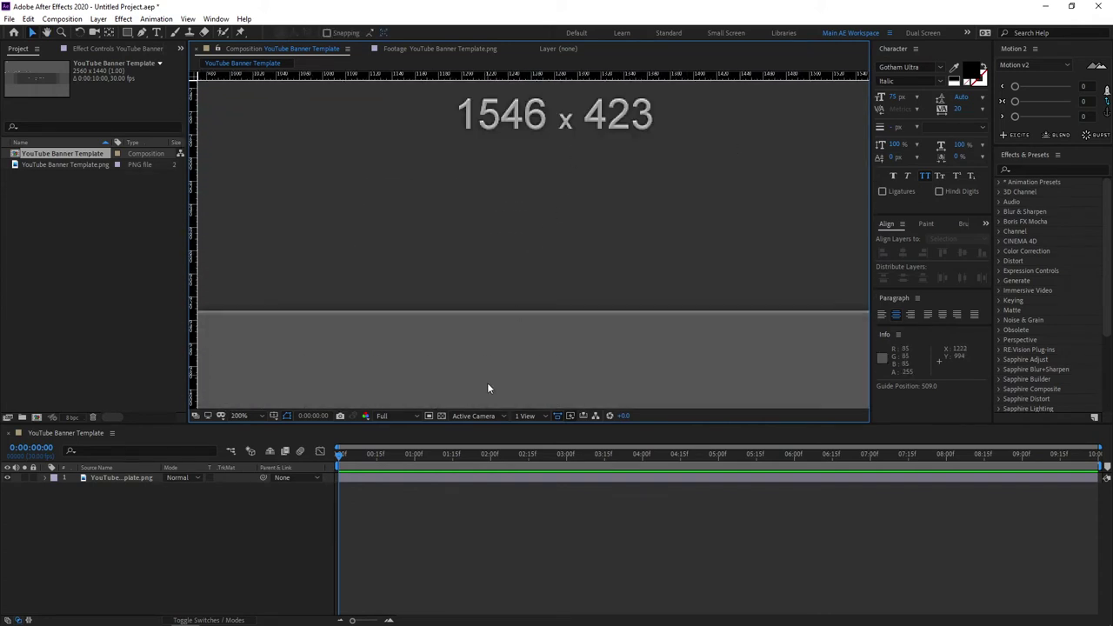
pyautogui.moveTo(547, 81); pyautogui.dragTo(525, 311)
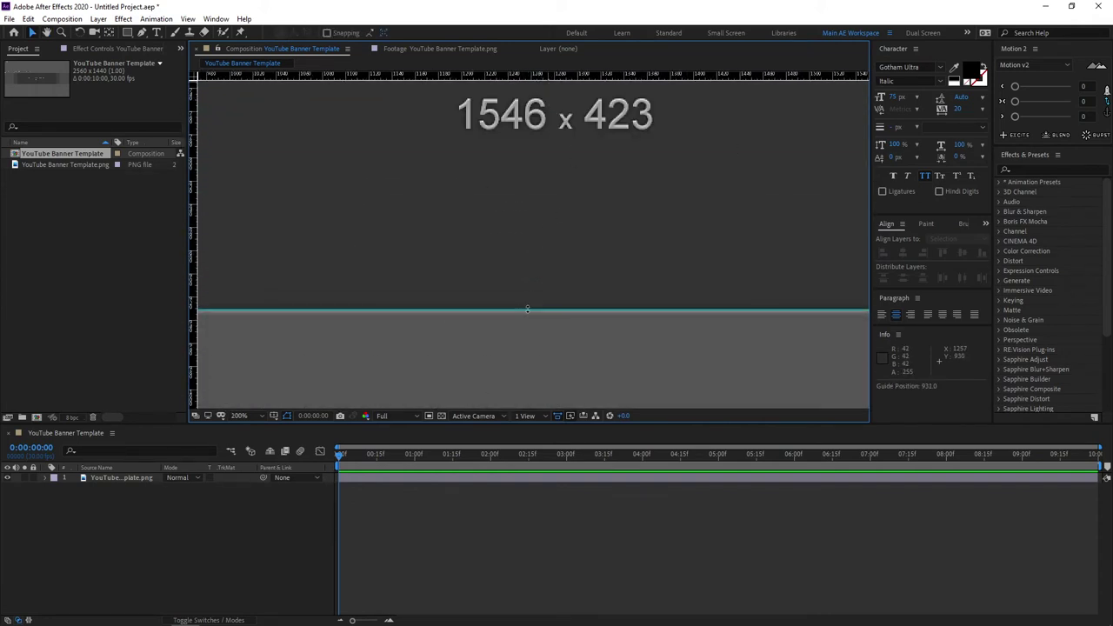
# Add vertical guides at the safe area's left and right edges, then fit the banner in view
pyautogui.scroll(-4, 331, 272)
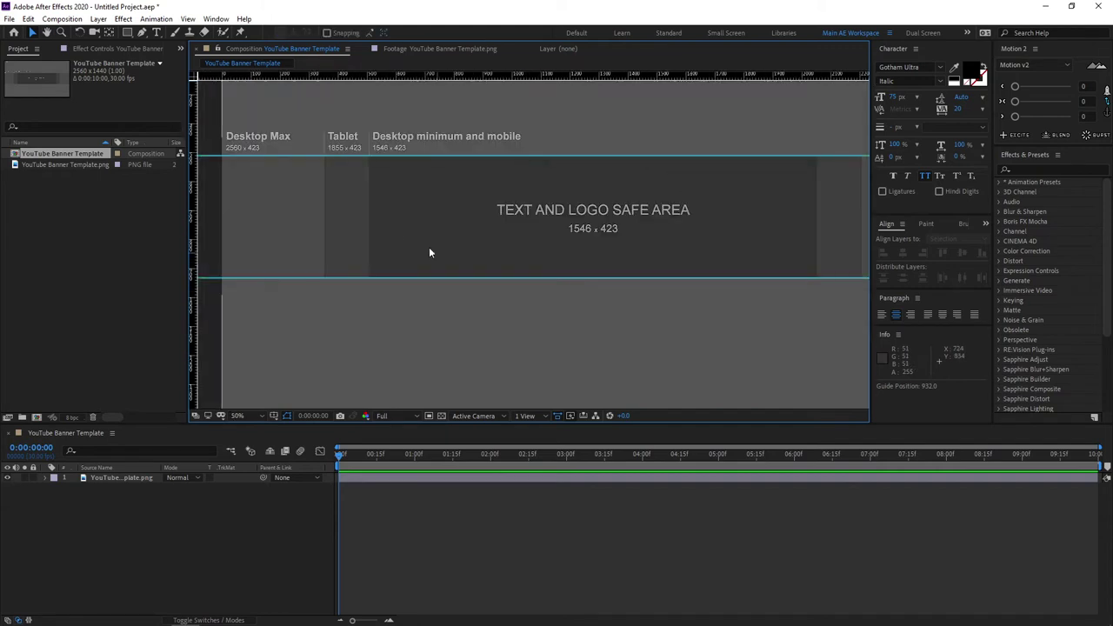
pyautogui.scroll(4, 332, 242)
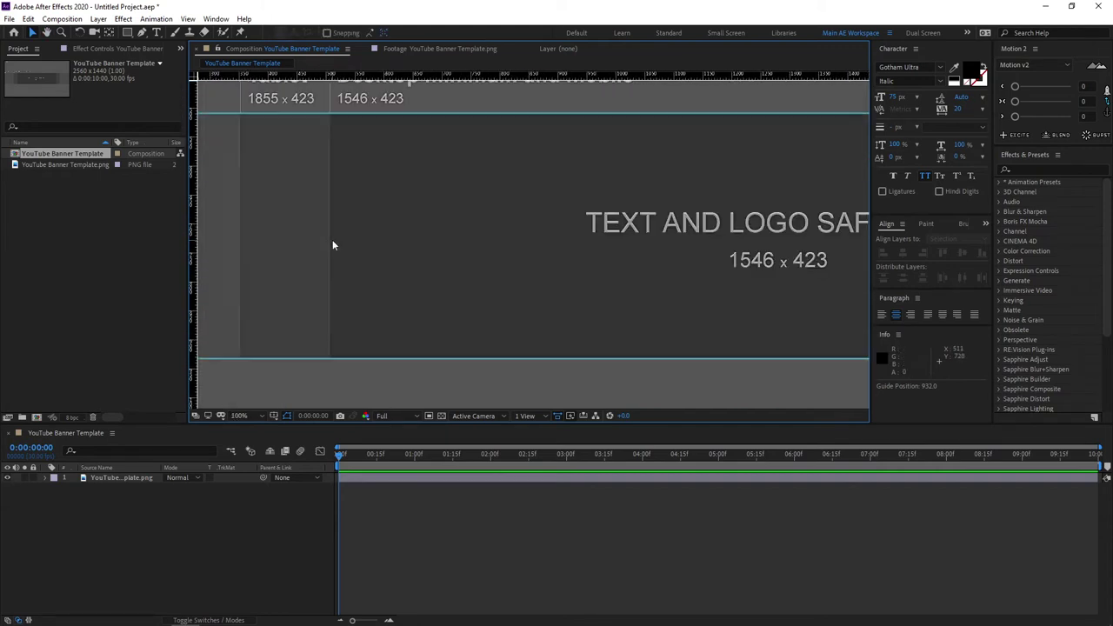
pyautogui.scroll(-2, 330, 246)
pyautogui.moveTo(318, 251); pyautogui.dragTo(459, 252)
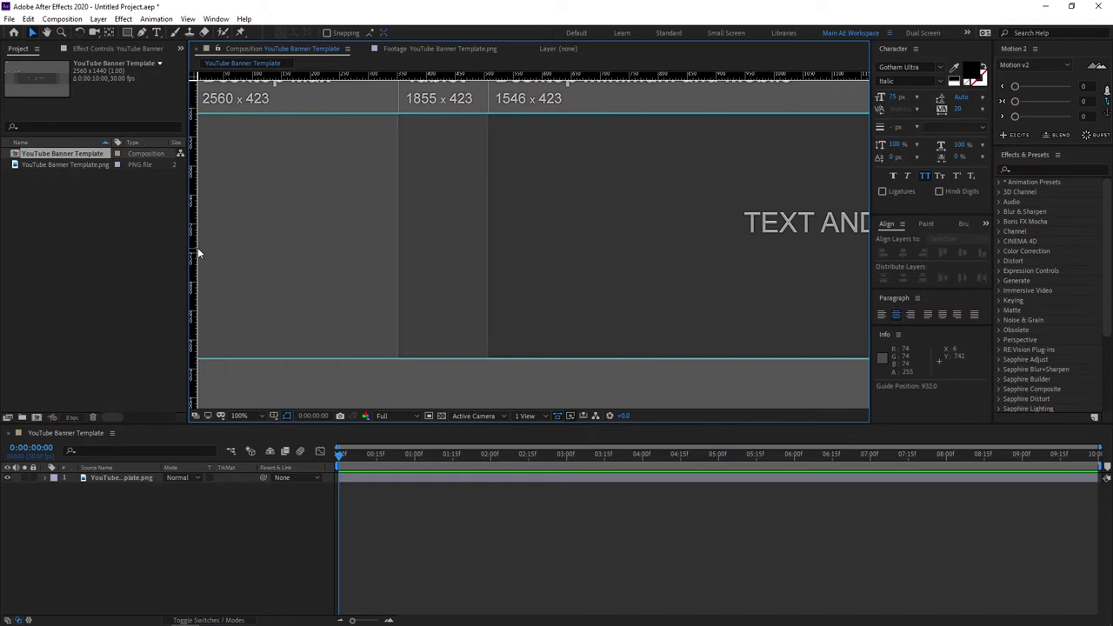
pyautogui.moveTo(387, 252); pyautogui.dragTo(489, 253)
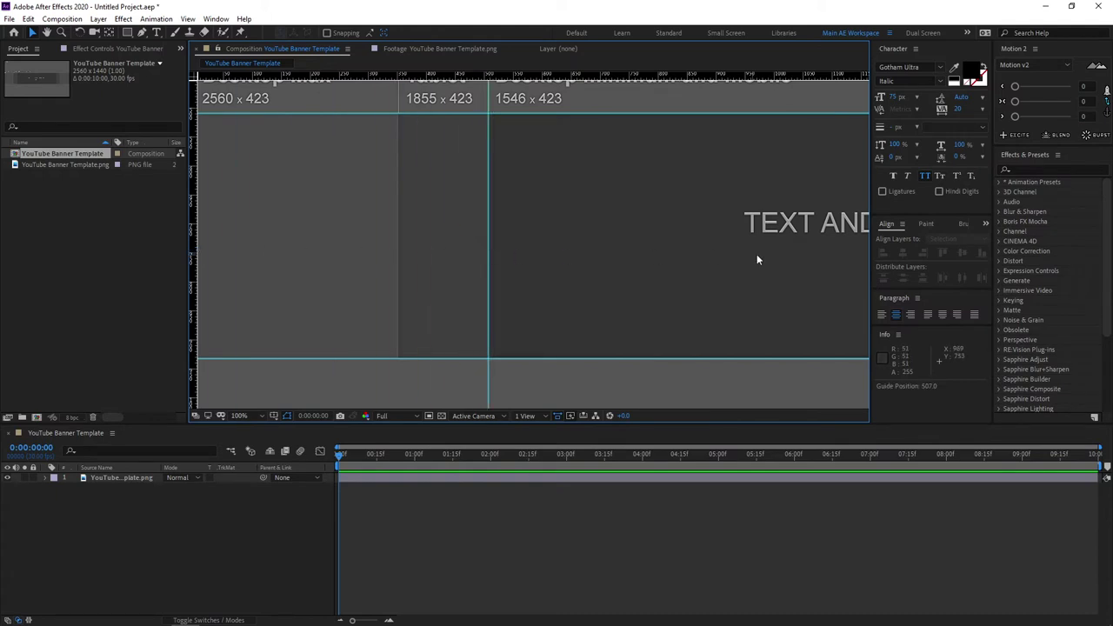
pyautogui.moveTo(757, 256); pyautogui.dragTo(417, 265)
pyautogui.hscroll(6, 417, 264)
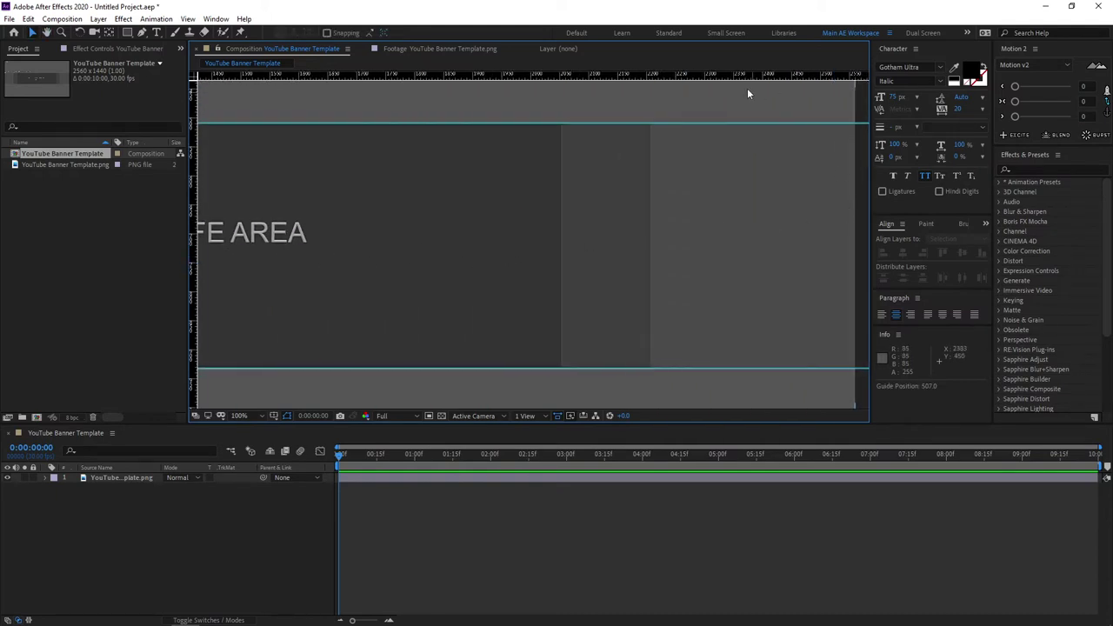
pyautogui.moveTo(194, 217); pyautogui.dragTo(560, 265)
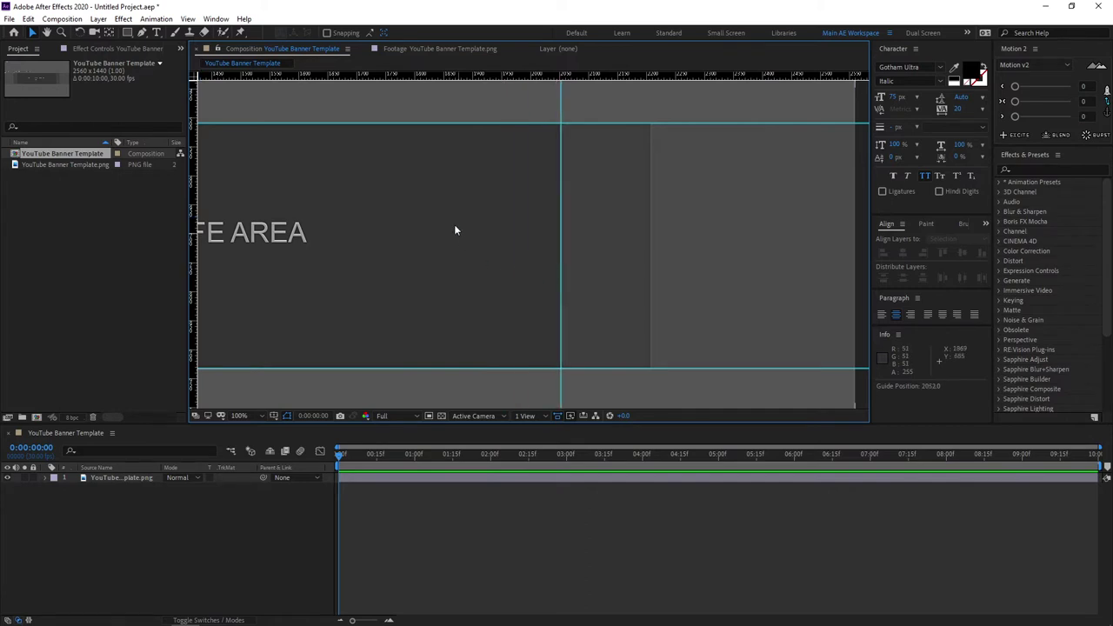
pyautogui.scroll(-5, 454, 228)
pyautogui.scroll(4, 418, 280)
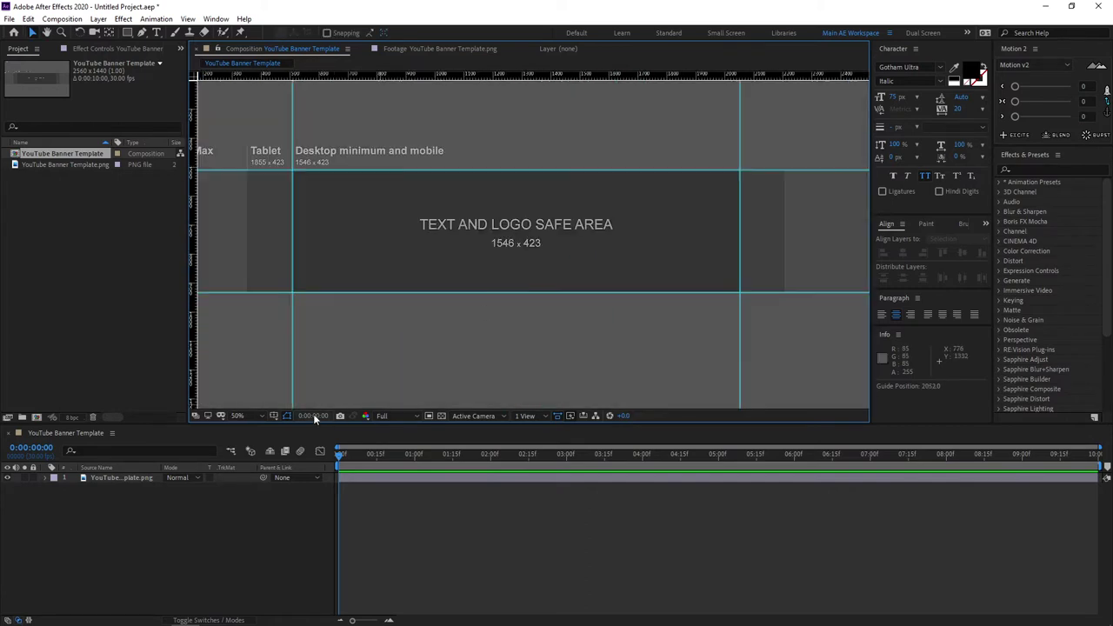
pyautogui.click(237, 416)
pyautogui.click(257, 219)
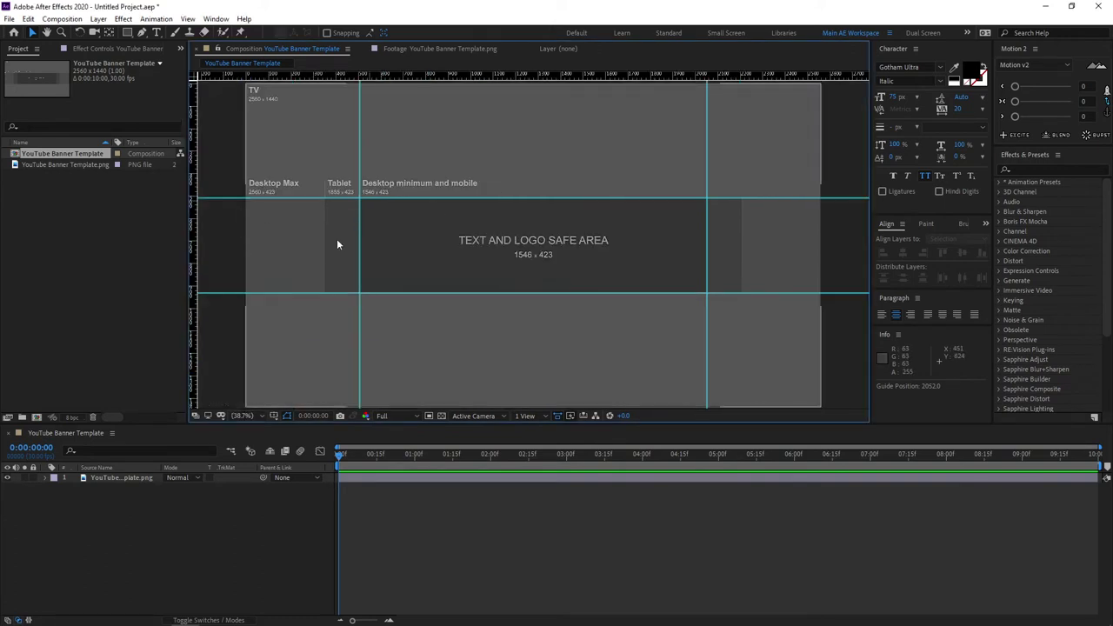
pyautogui.click(265, 526)
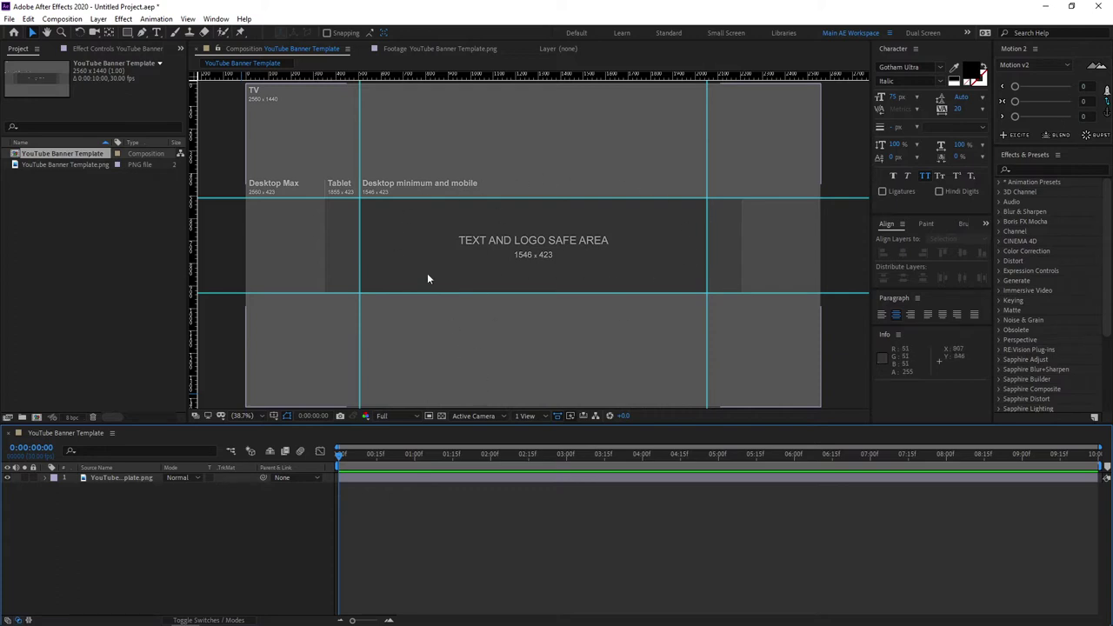
# Turn off the template image layer's visibility, leaving the four guides over black
pyautogui.click(7, 478)
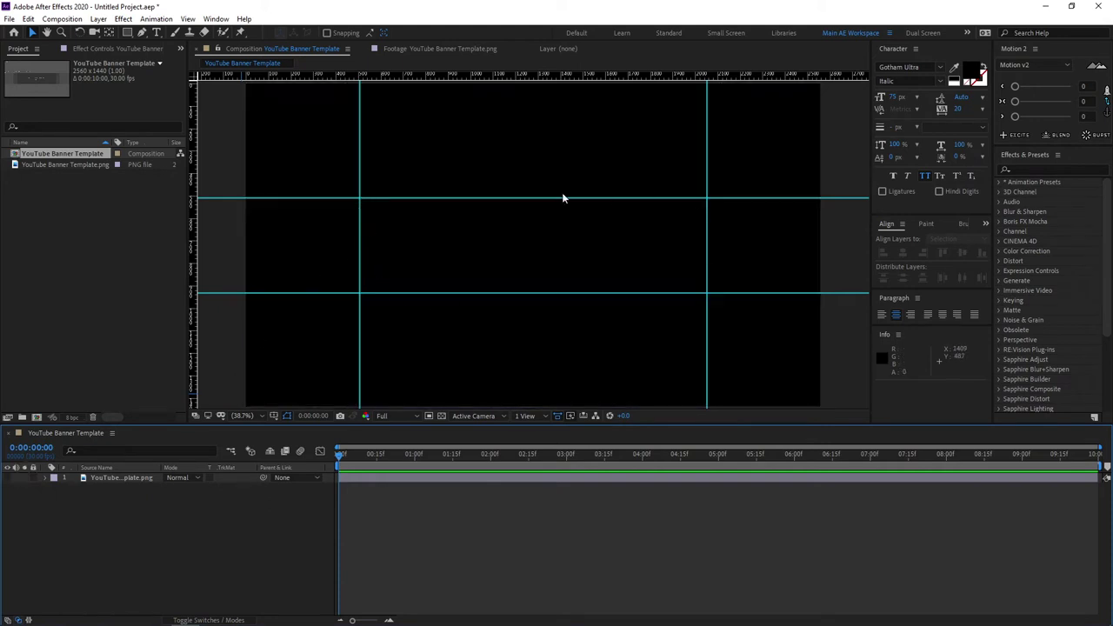
pyautogui.scroll(3, 510, 249)
pyautogui.scroll(-2, 520, 182)
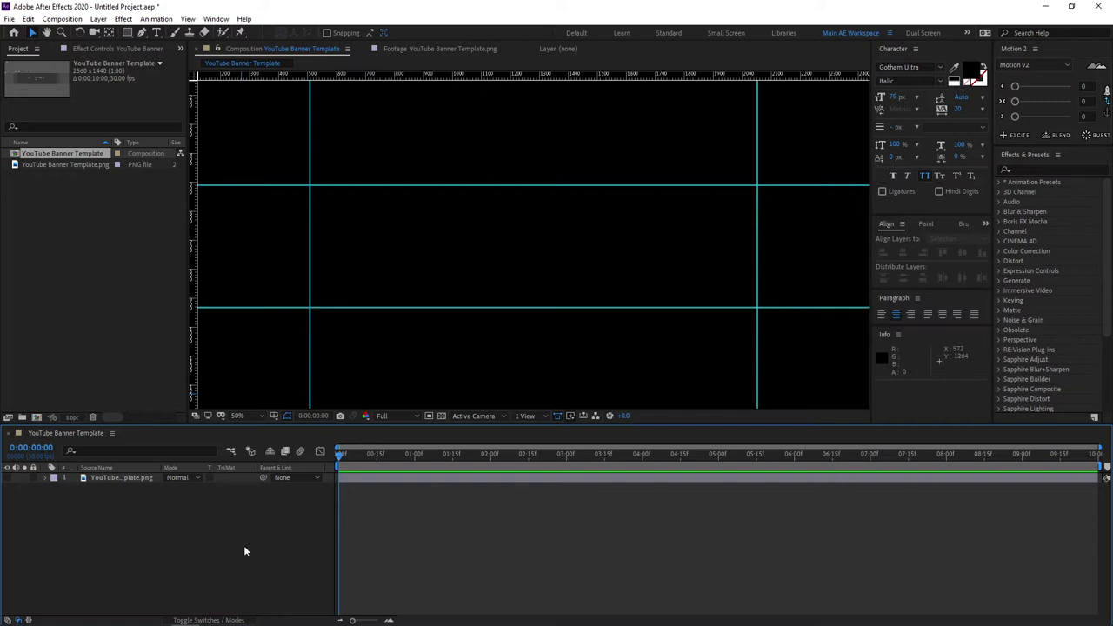
# Create a white (FFFFFF) text layer reading 'SMERTImba Graphics'
pyautogui.click(156, 32)
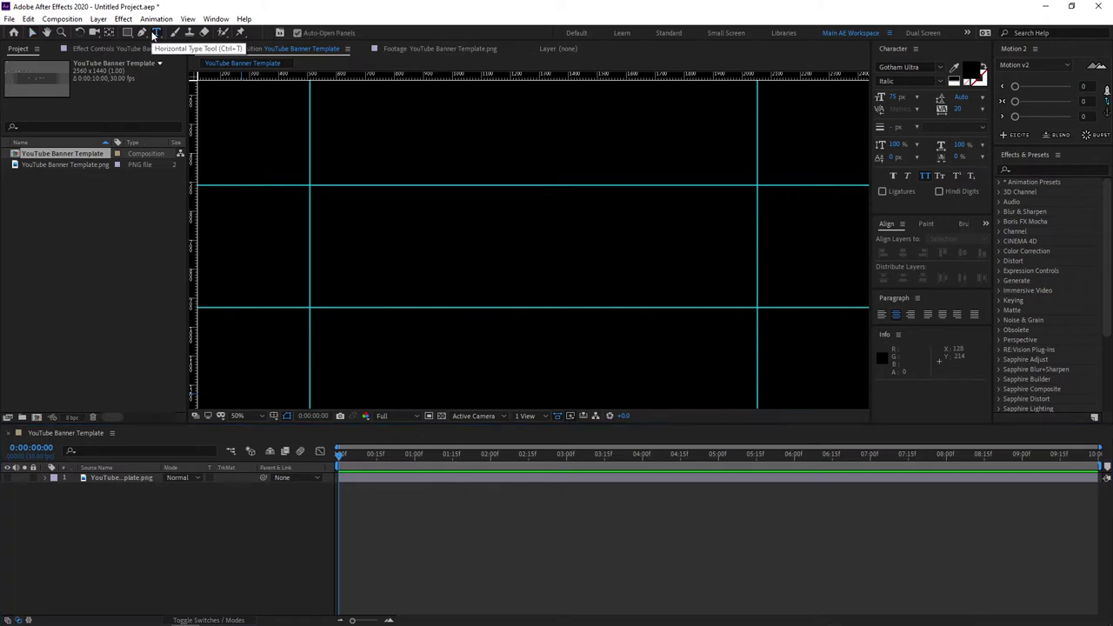
pyautogui.click(437, 252)
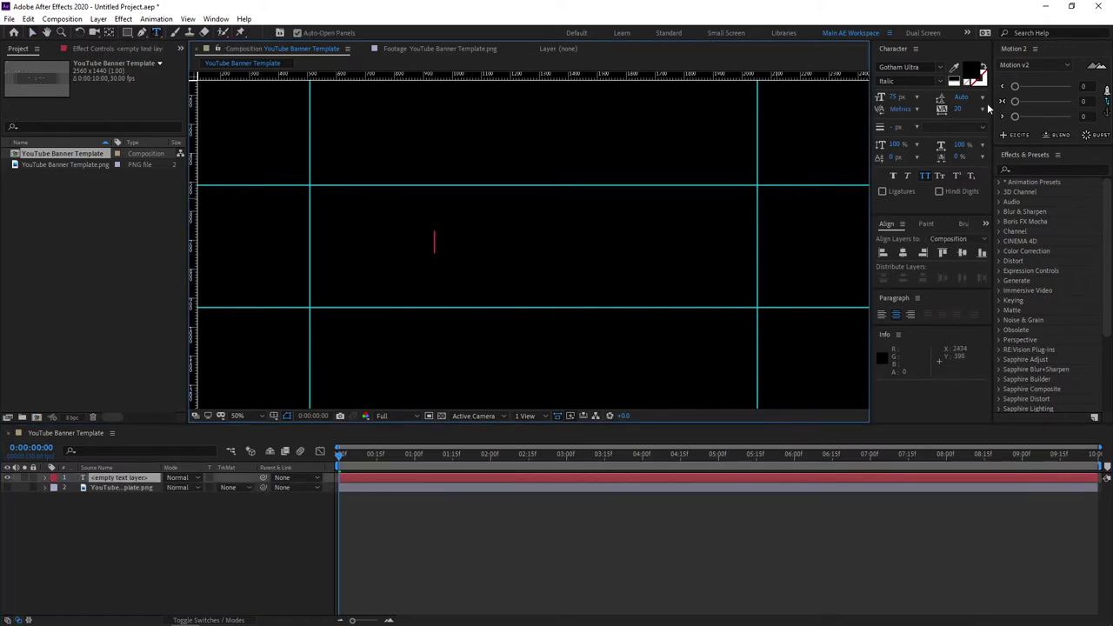
pyautogui.click(972, 68)
pyautogui.write('FFFFFF')
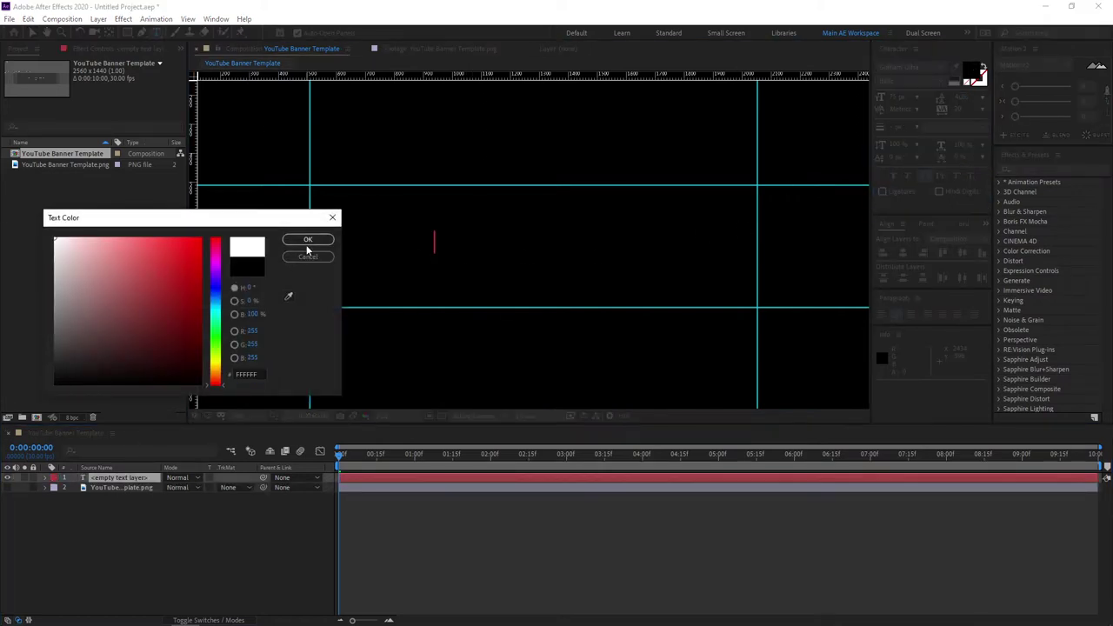
pyautogui.click(308, 237)
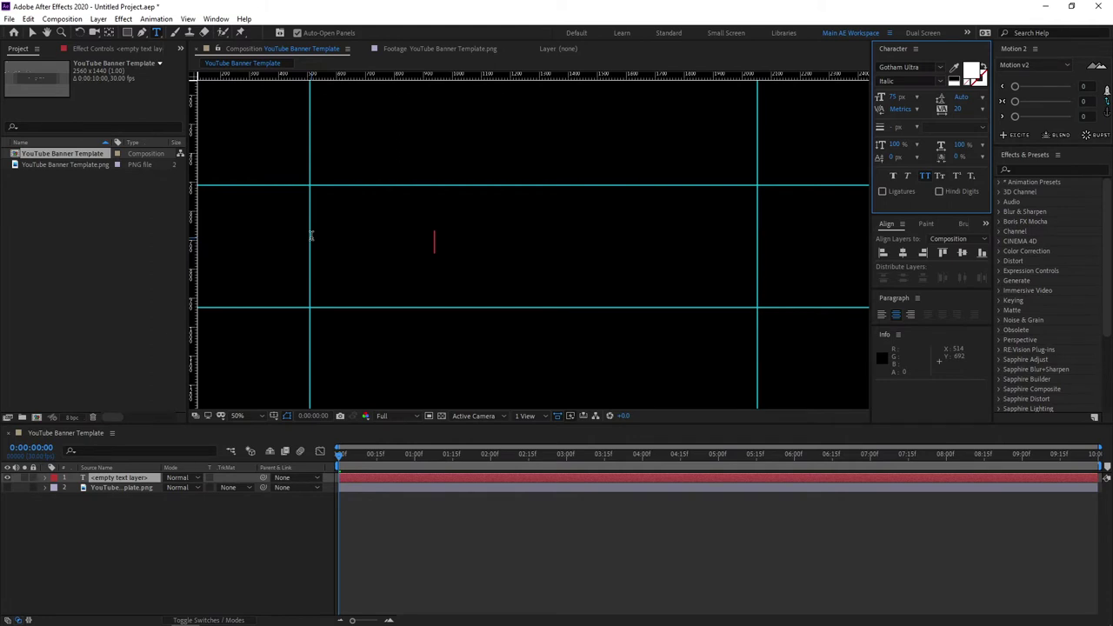
pyautogui.write('SMERTI')
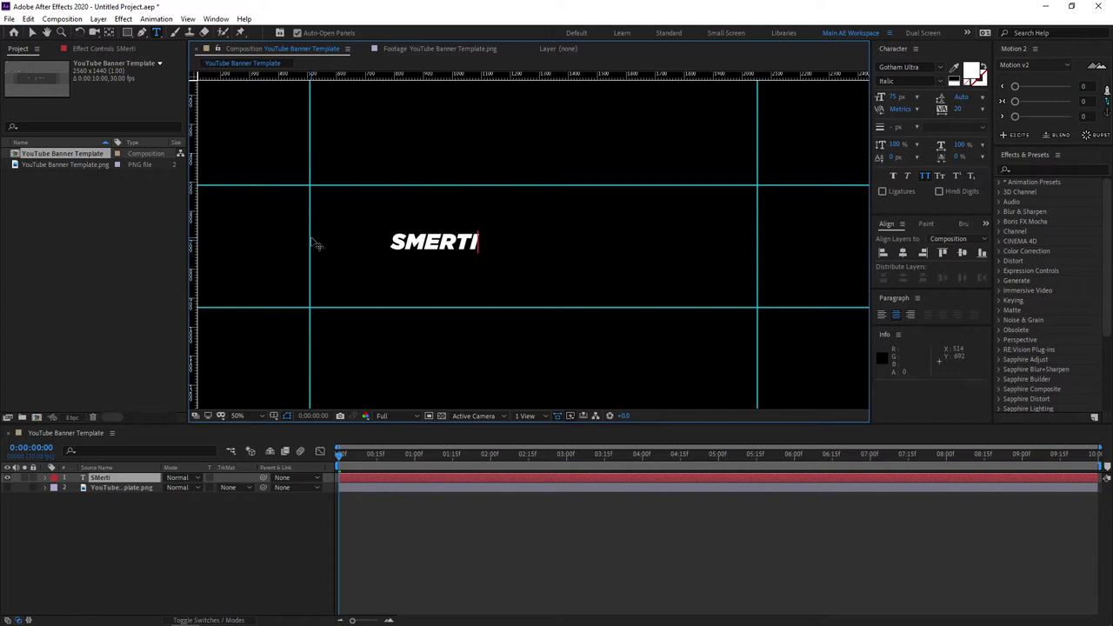
pyautogui.write('mba Graphics')
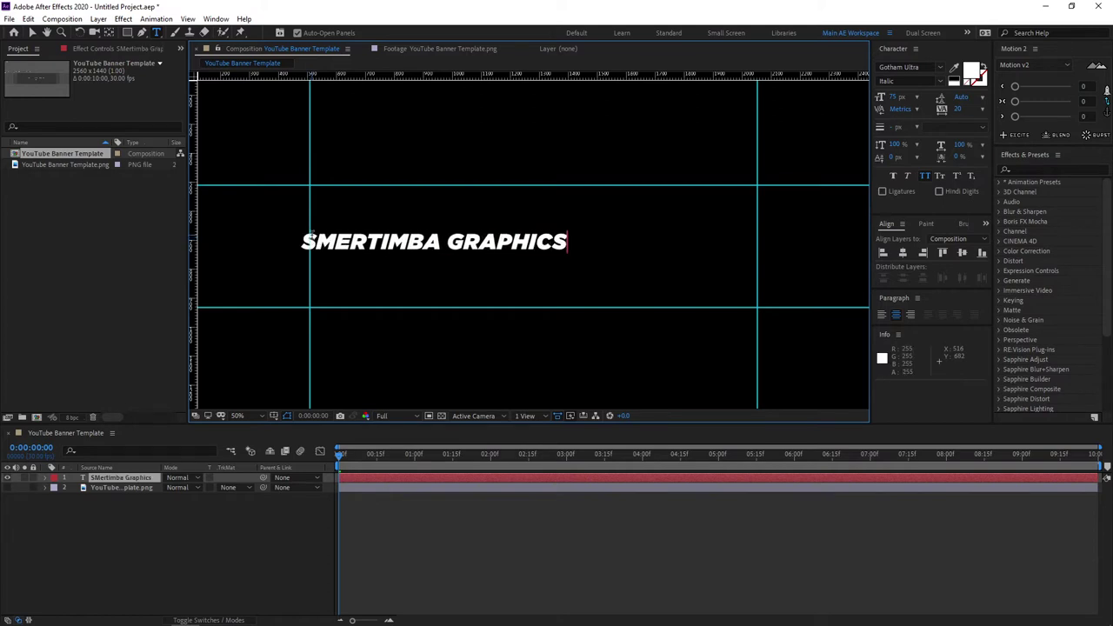
# Put GRAPHICS on a second line and centre the title horizontally in the banner
pyautogui.hotkey('ctrl', 'a')
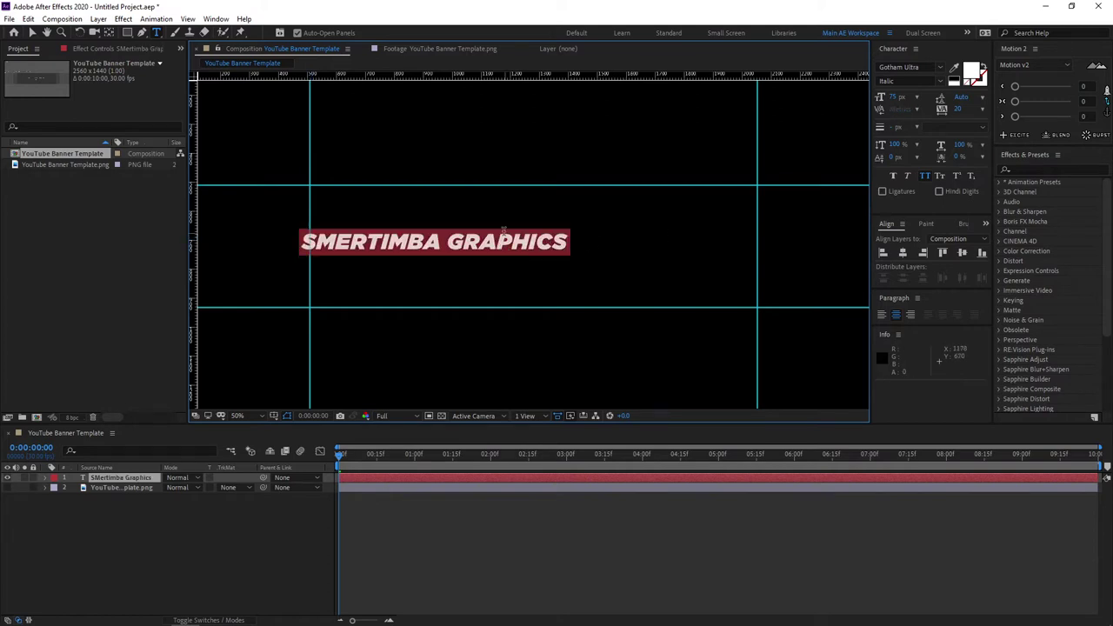
pyautogui.click(448, 251)
pyautogui.press('BackSpace')
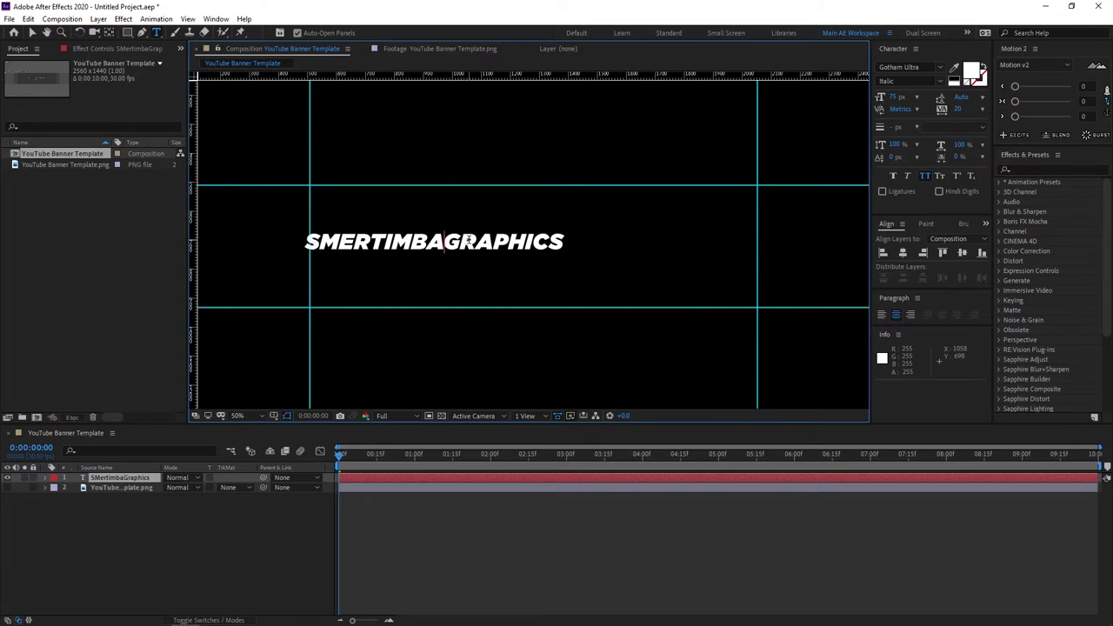
pyautogui.press('Return')
pyautogui.press('Escape')
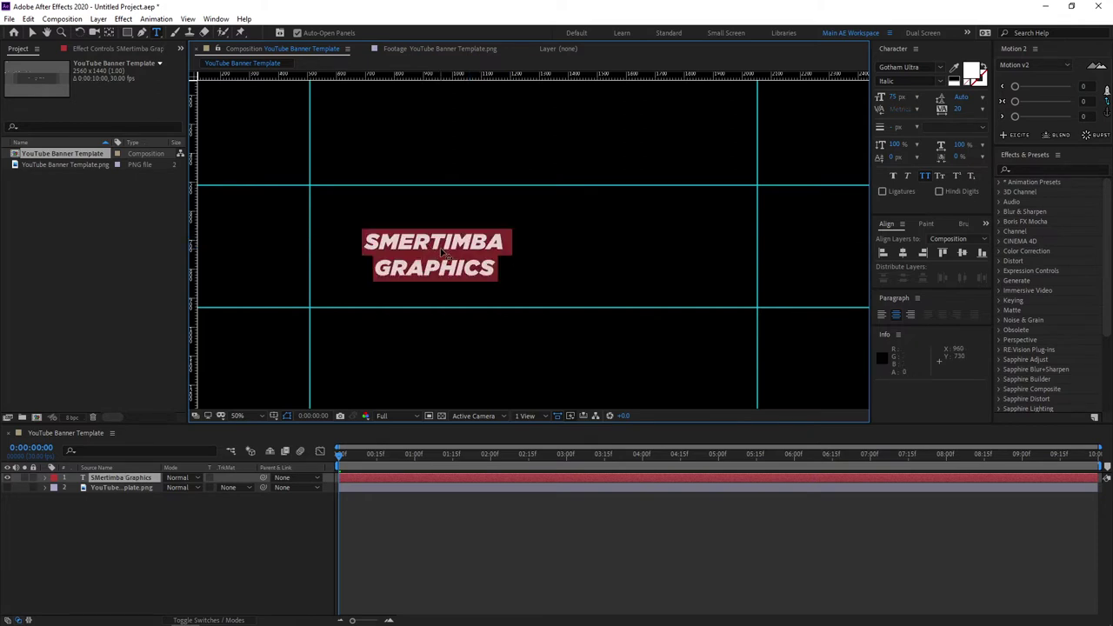
pyautogui.moveTo(443, 252); pyautogui.dragTo(509, 238)
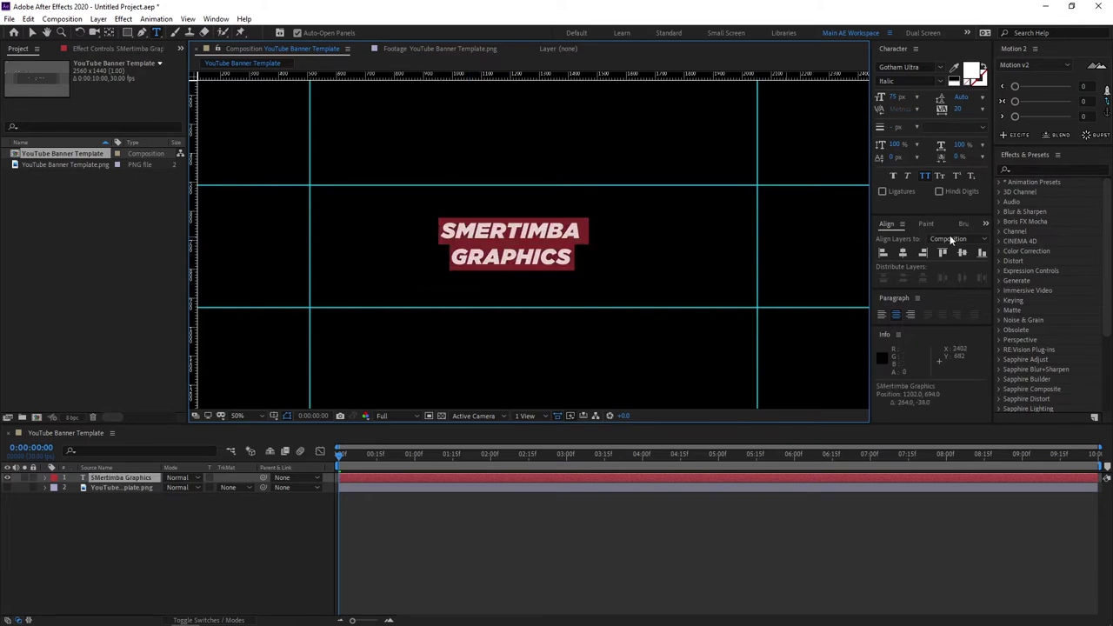
pyautogui.click(905, 256)
pyautogui.hotkey('ctrl', 'shift', 'a')
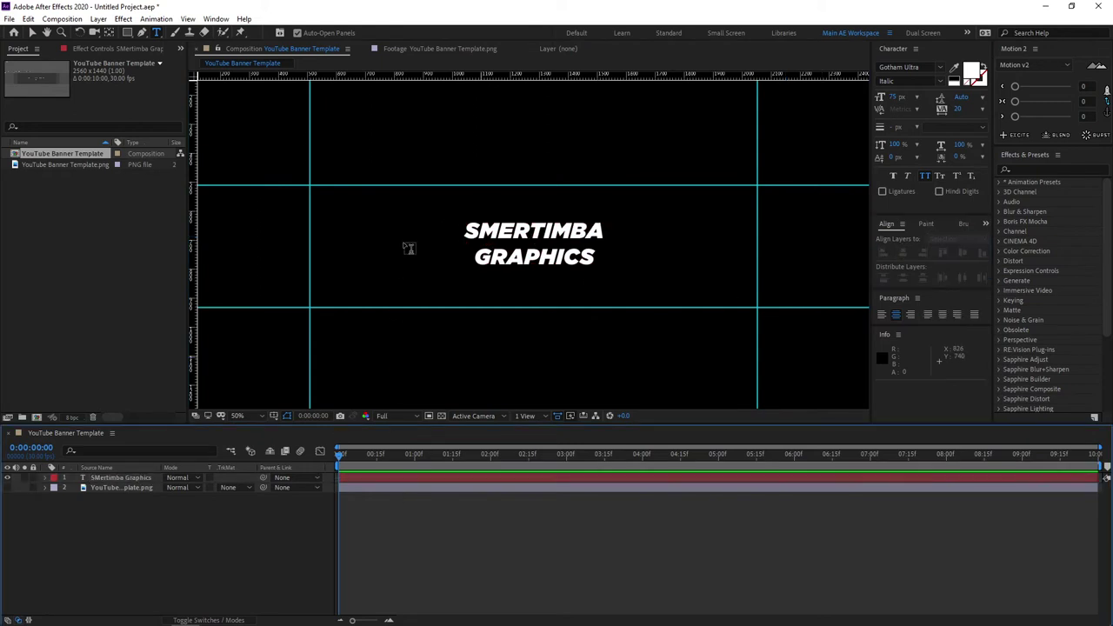
# Add a 30 px 'Motion Graphics Tutorials' subtitle below the title
pyautogui.click(471, 290)
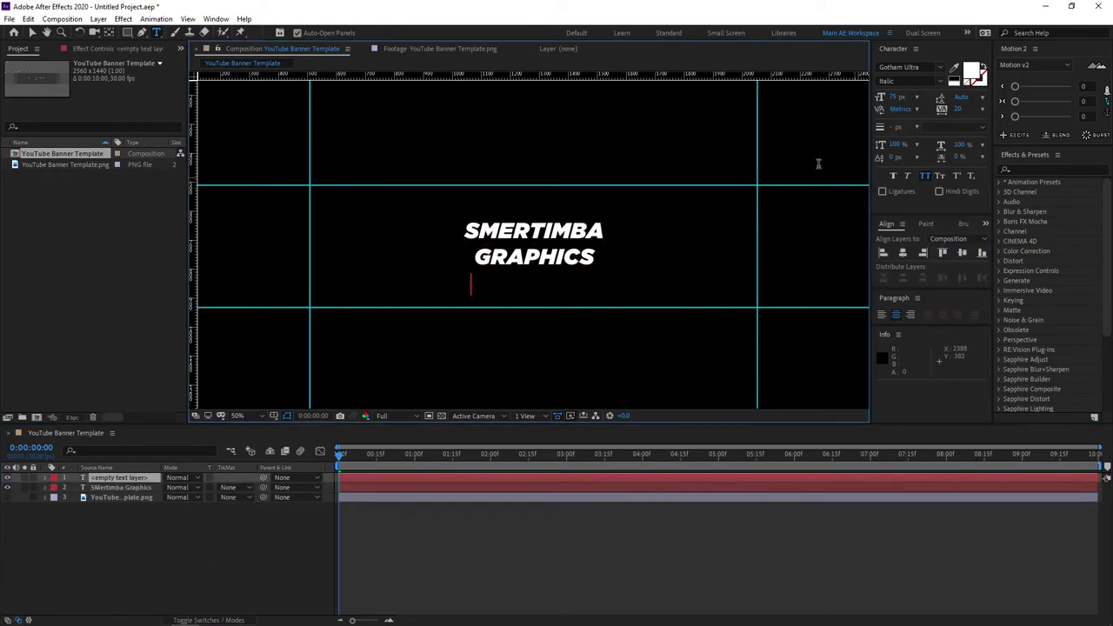
pyautogui.click(901, 96)
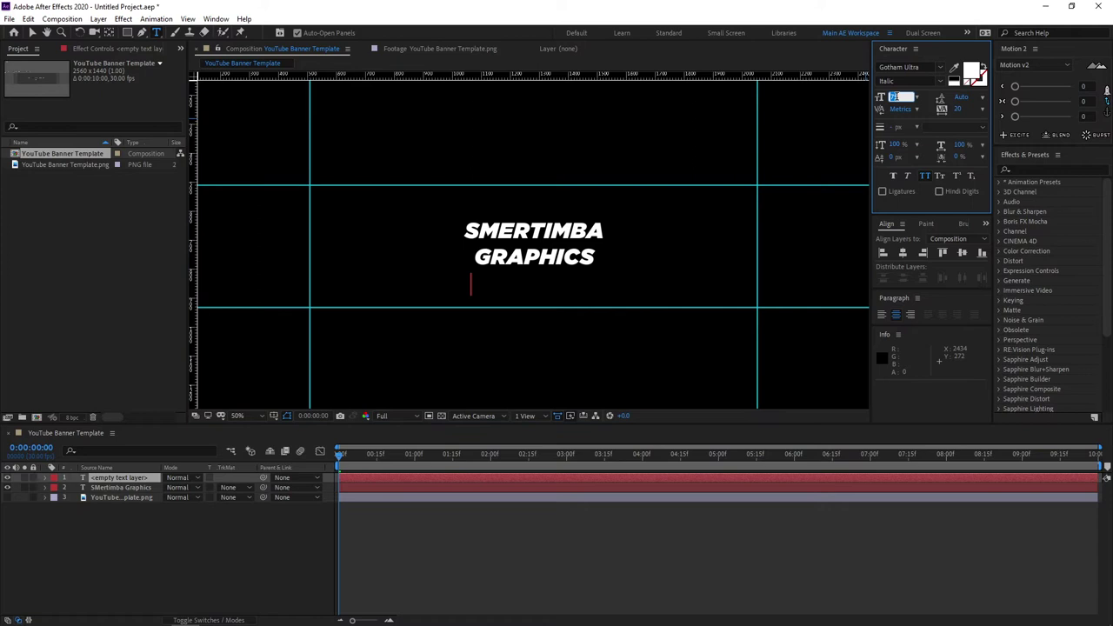
pyautogui.write('30')
pyautogui.press('Return')
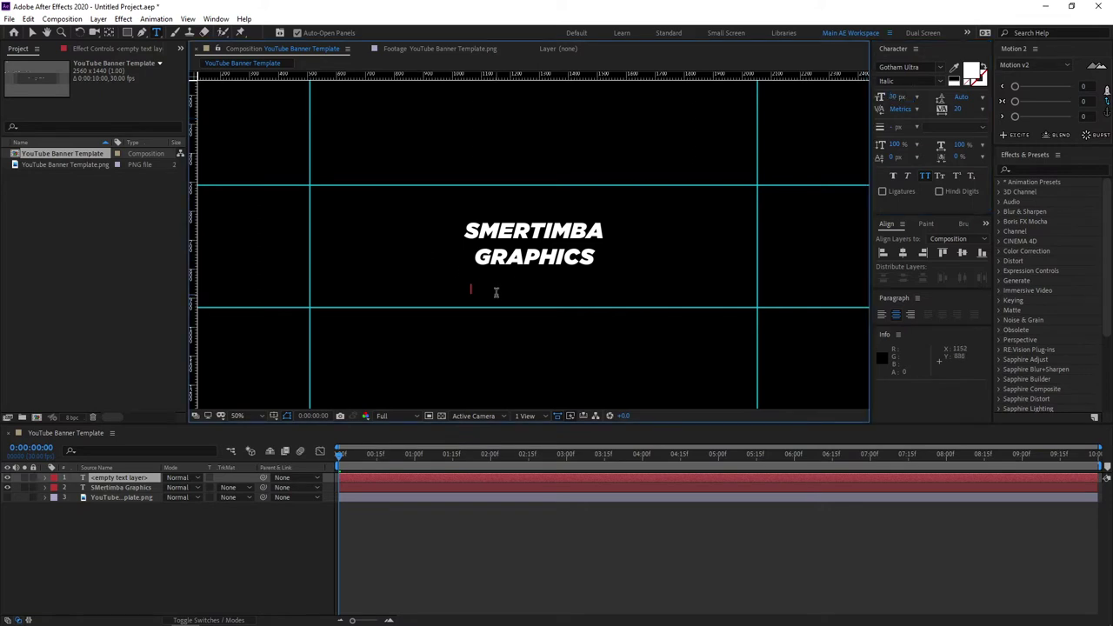
pyautogui.write('AFTER')
pyautogui.press('BackSpace')
pyautogui.press('BackSpace')
pyautogui.press('BackSpace')
pyautogui.press('BackSpace')
pyautogui.press('BackSpace')
pyautogui.write('Motion Graphi')
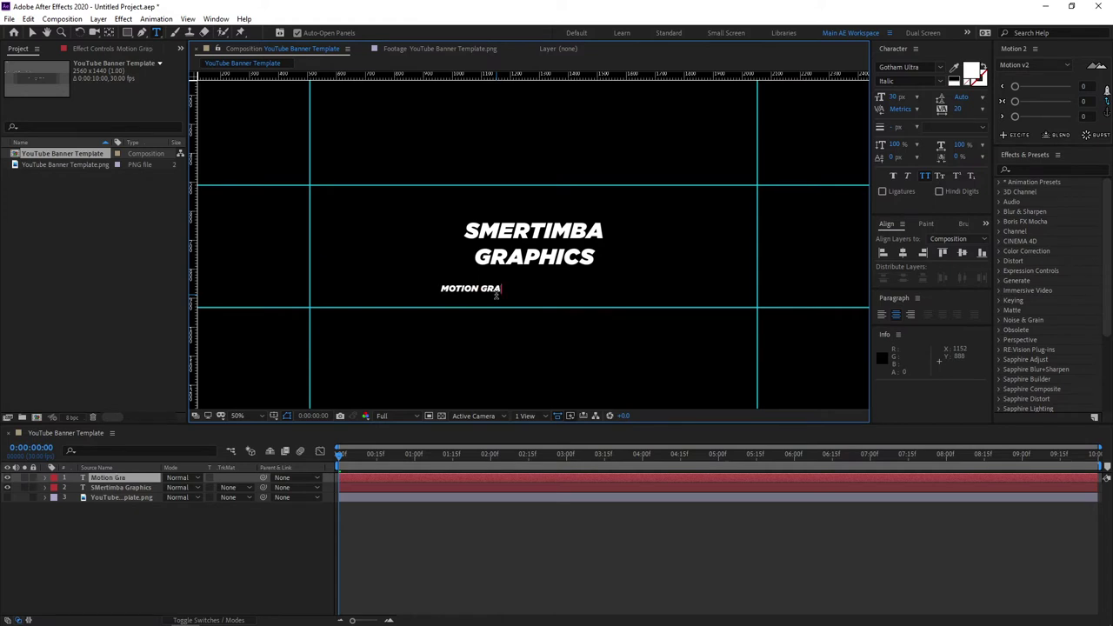
pyautogui.write('cs Tutorials')
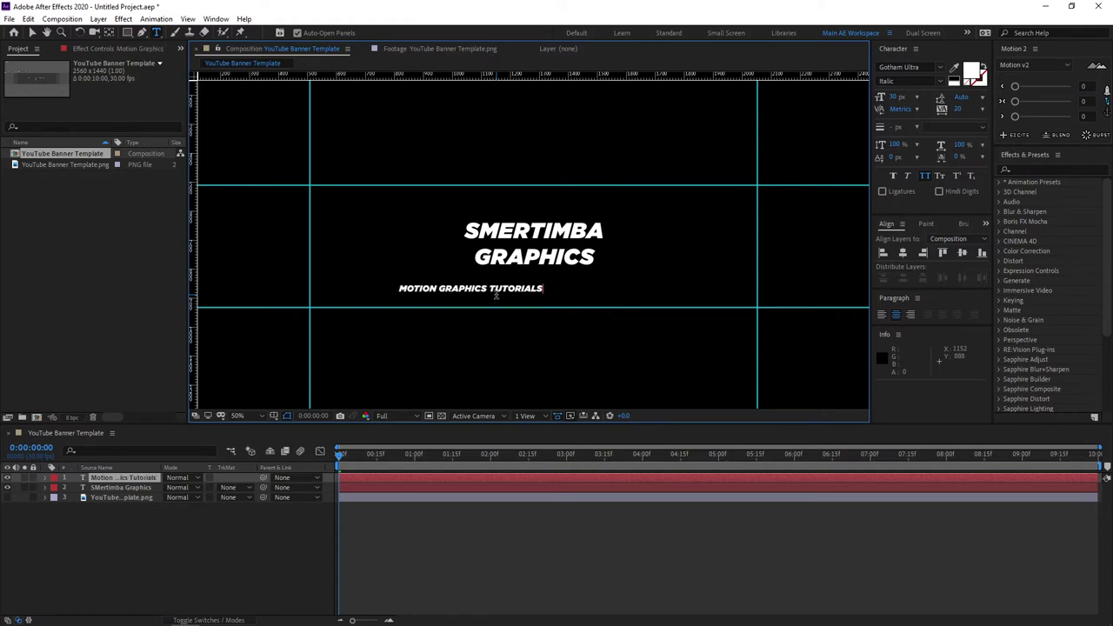
# Centre the subtitle horizontally and nudge it slightly upward
pyautogui.click(903, 252)
pyautogui.click(239, 547)
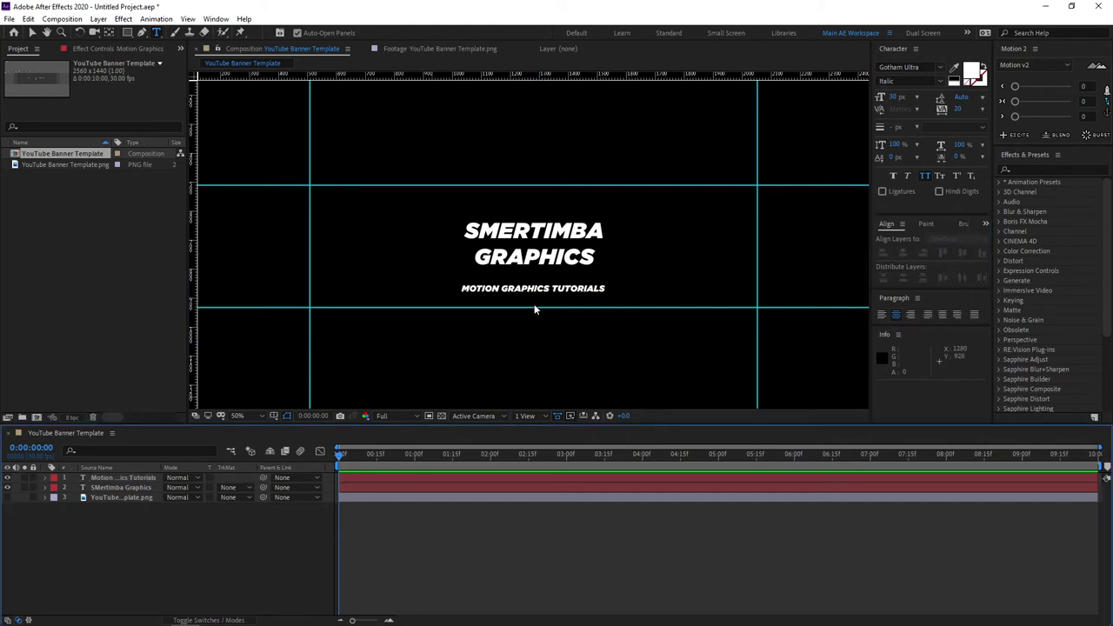
pyautogui.press('v')
pyautogui.click(535, 289)
pyautogui.moveTo(534, 290); pyautogui.dragTo(534, 285)
pyautogui.click(228, 543)
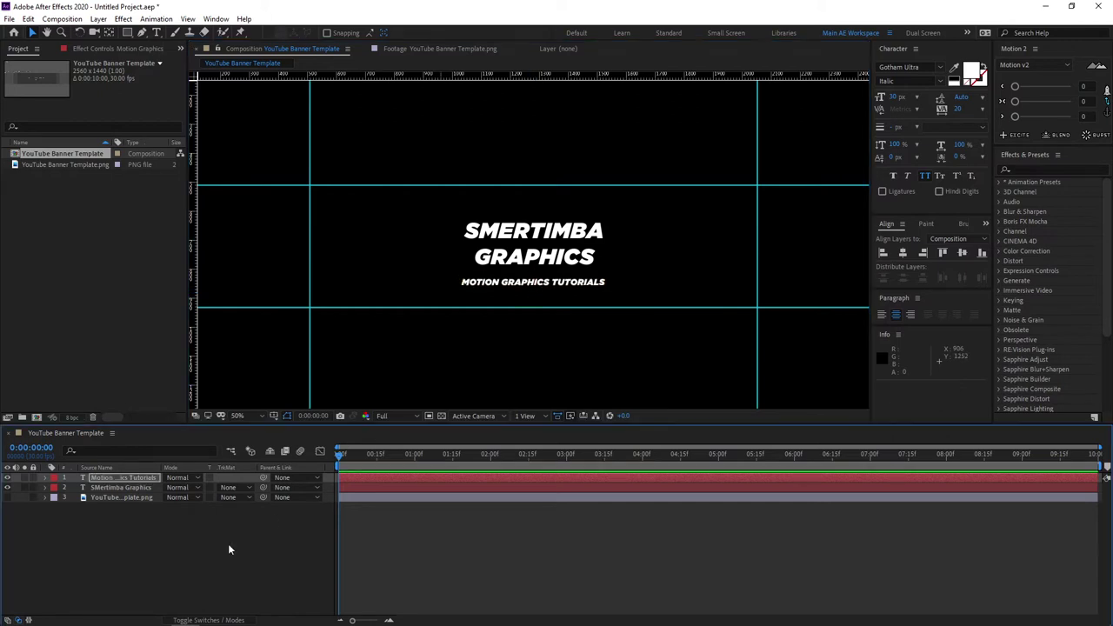
pyautogui.doubleClick(566, 285)
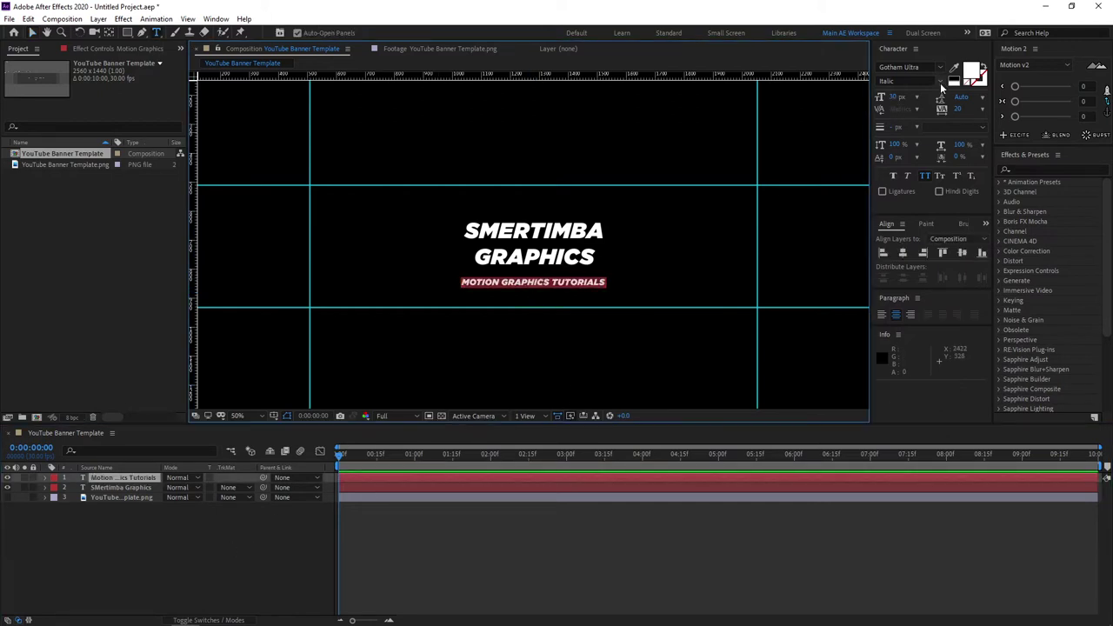
pyautogui.click(452, 402)
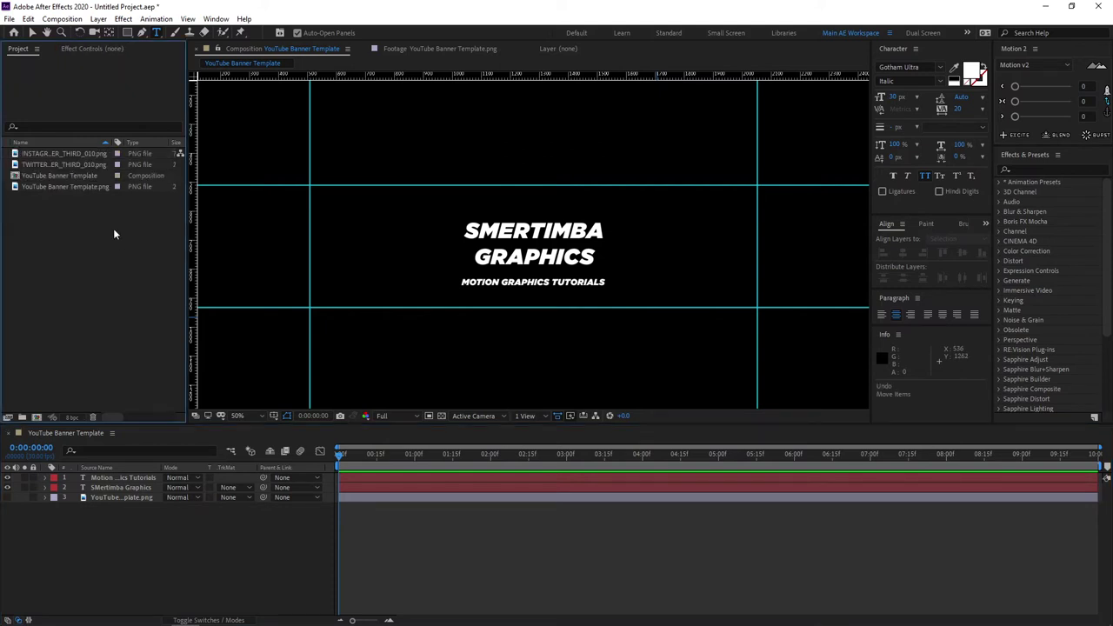
# Add the Instagram and Twitter tag images to the composition and shrink them
pyautogui.click(87, 154)
pyautogui.keyDown('shift'); pyautogui.click(66, 163); pyautogui.keyUp('shift')
pyautogui.moveTo(74, 161); pyautogui.dragTo(125, 478)
pyautogui.press('s')
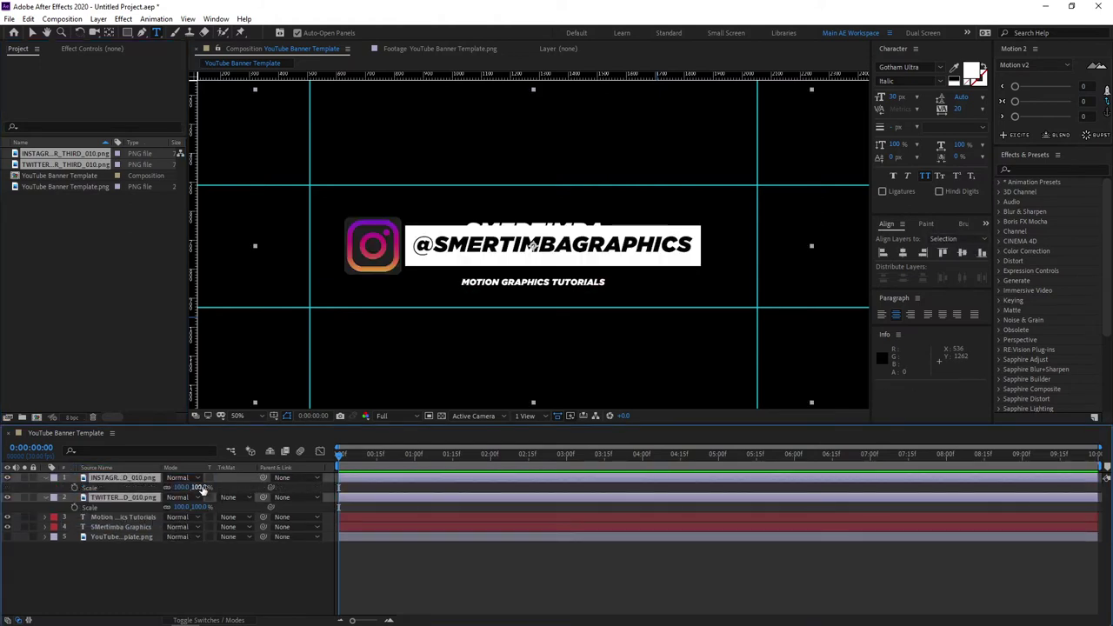
pyautogui.moveTo(199, 487); pyautogui.dragTo(194, 487)
pyautogui.click(193, 487)
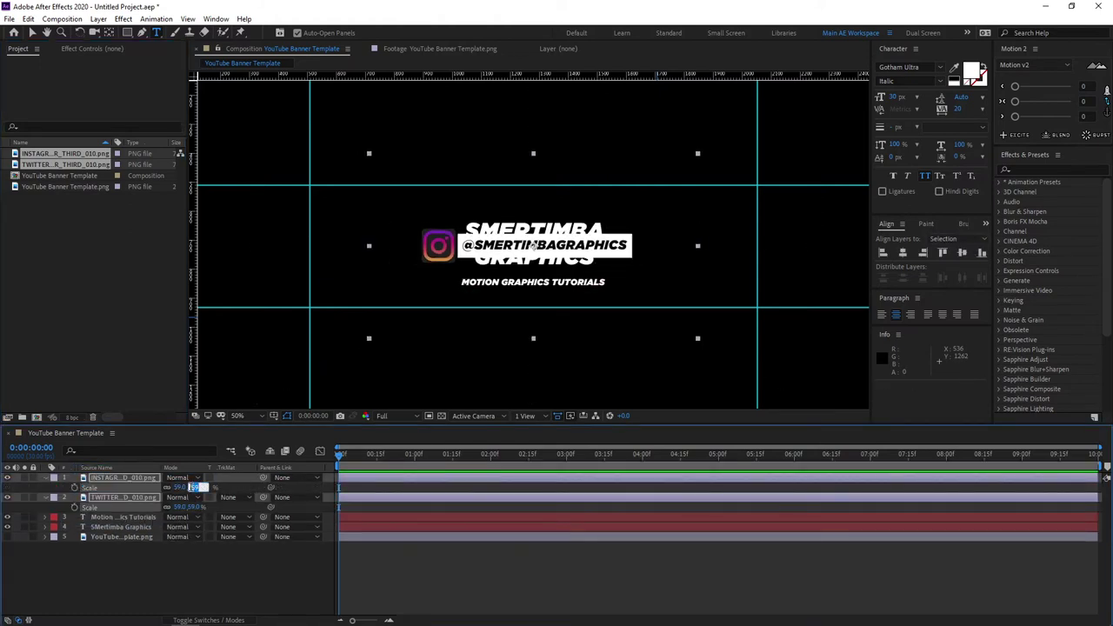
pyautogui.write('50')
pyautogui.press('Return')
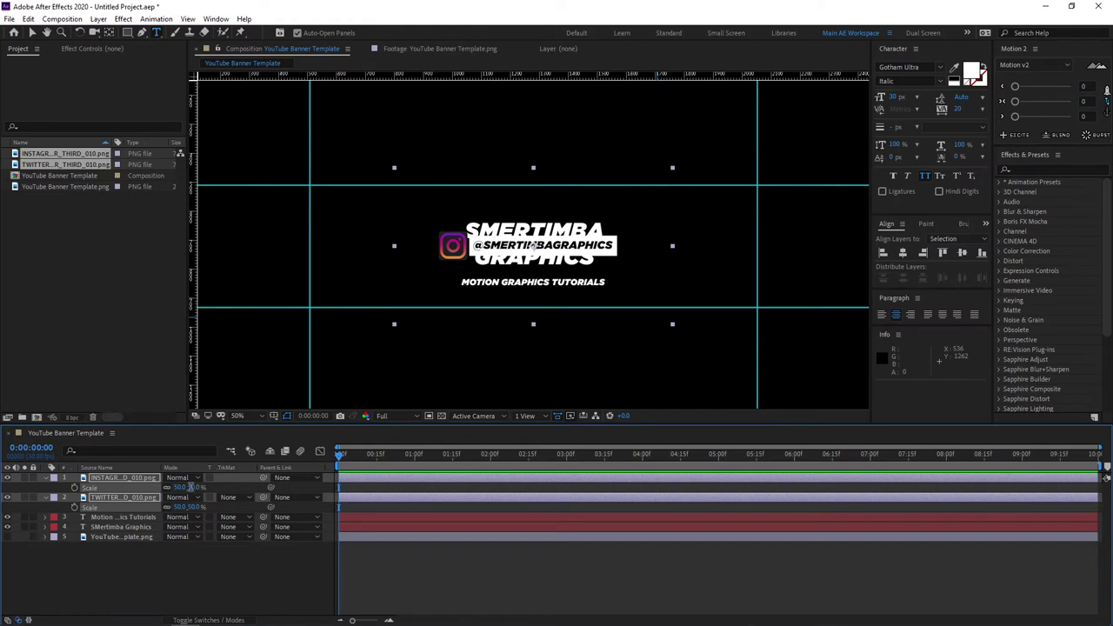
pyautogui.click(190, 487)
pyautogui.write('40')
pyautogui.press('Return')
pyautogui.click(209, 572)
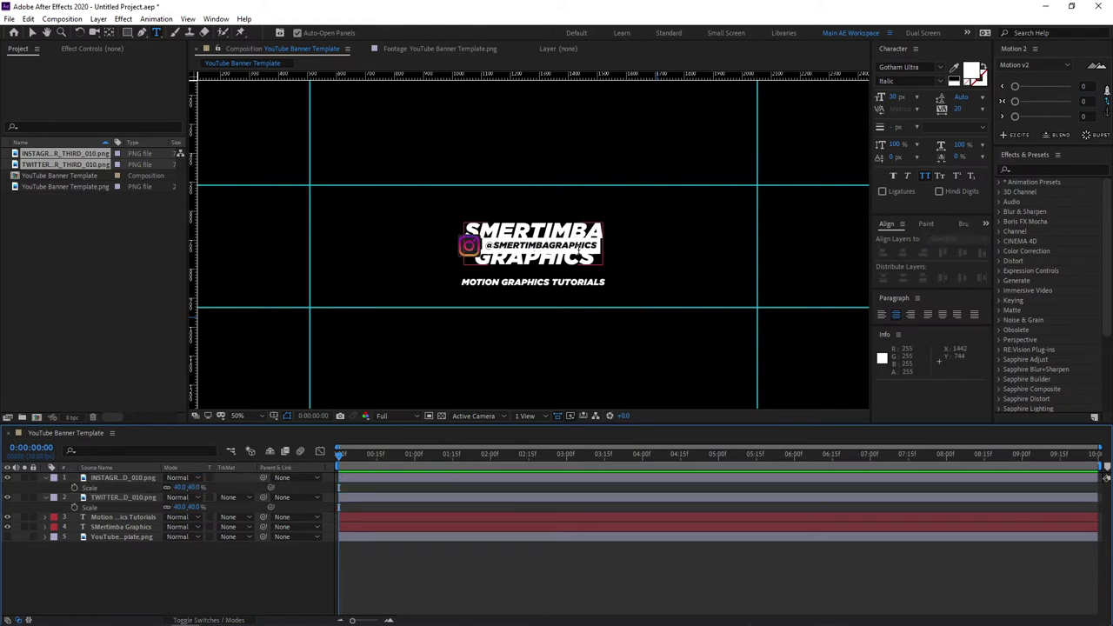
# Place the Instagram tag right of the title with the Twitter tag beneath it
pyautogui.press('v')
pyautogui.click(522, 247)
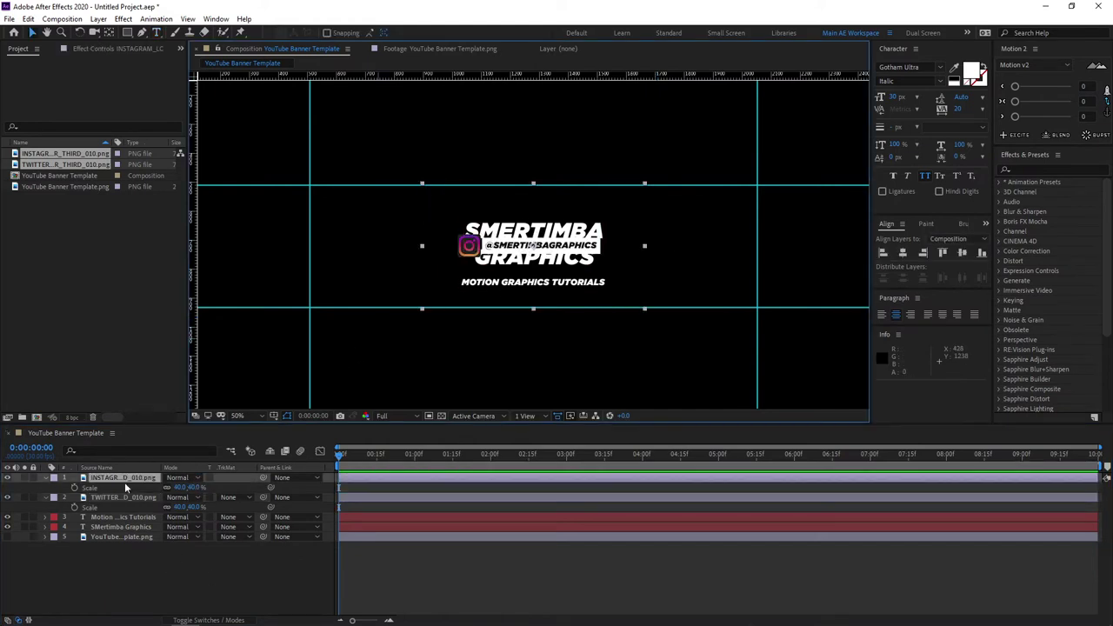
pyautogui.moveTo(535, 246); pyautogui.dragTo(683, 227)
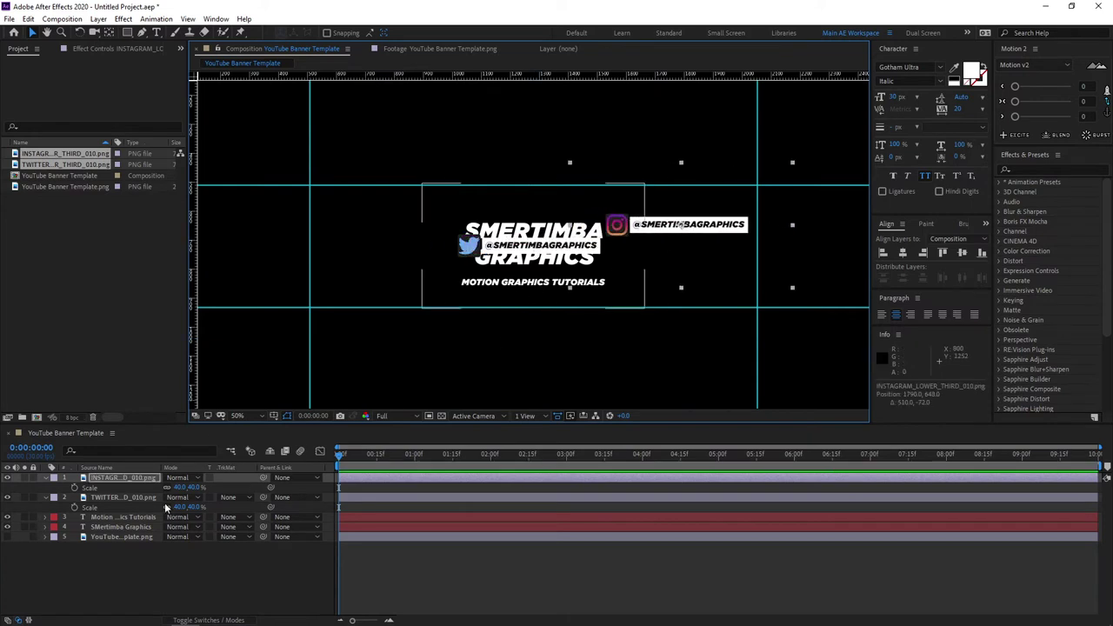
pyautogui.click(135, 497)
pyautogui.moveTo(533, 246); pyautogui.dragTo(680, 260)
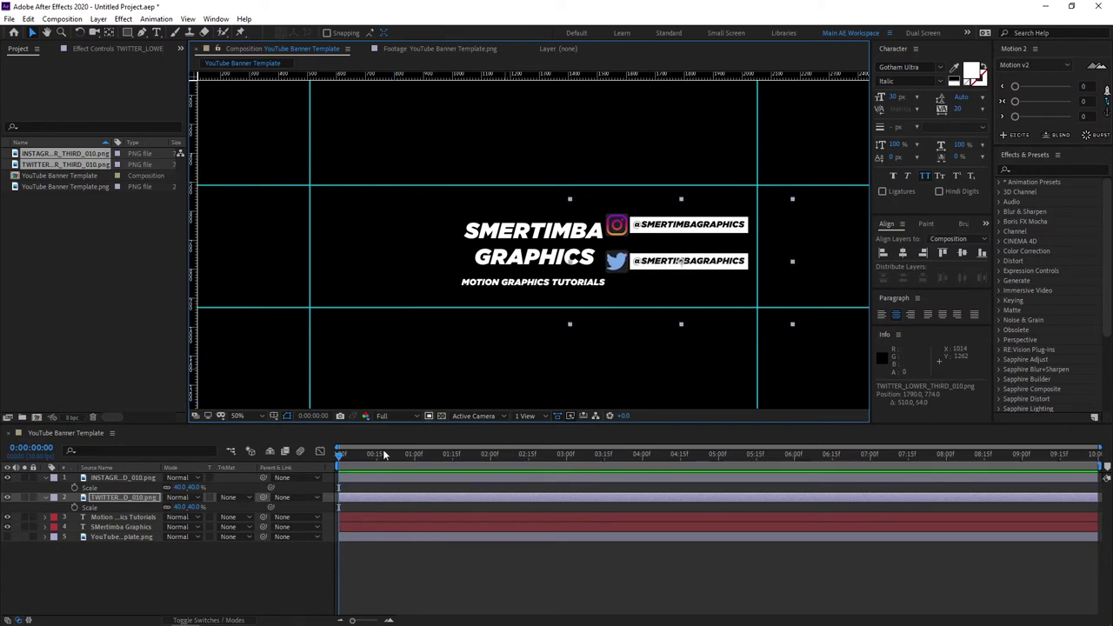
# Scale both tags to 30% and lower them slightly together
pyautogui.keyDown('shift'); pyautogui.click(143, 478); pyautogui.keyUp('shift')
pyautogui.click(181, 488)
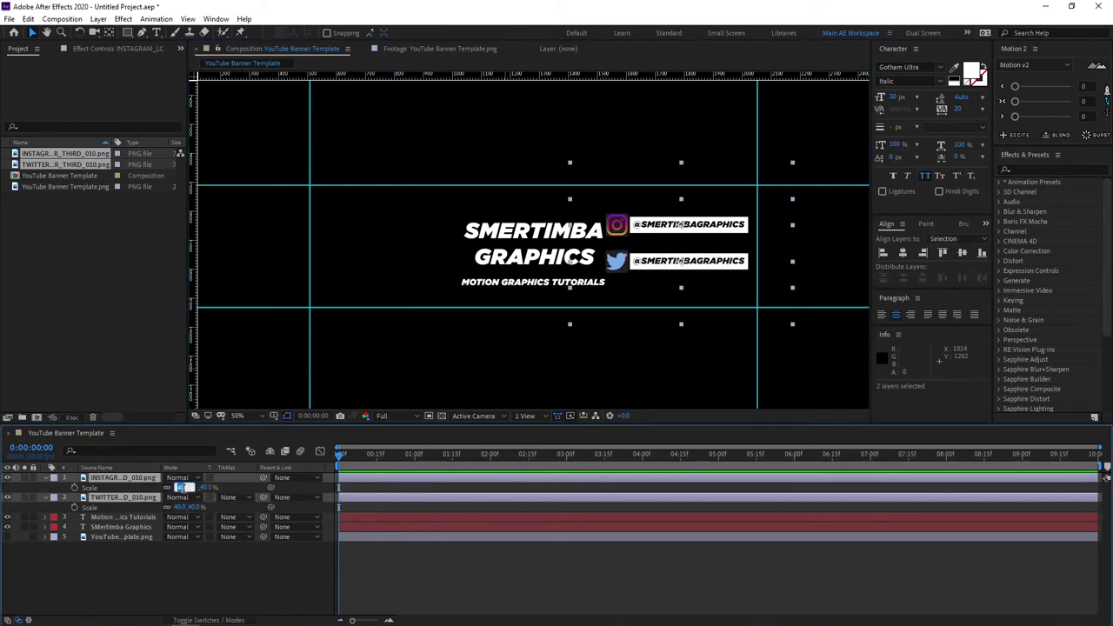
pyautogui.write('30')
pyautogui.press('Return')
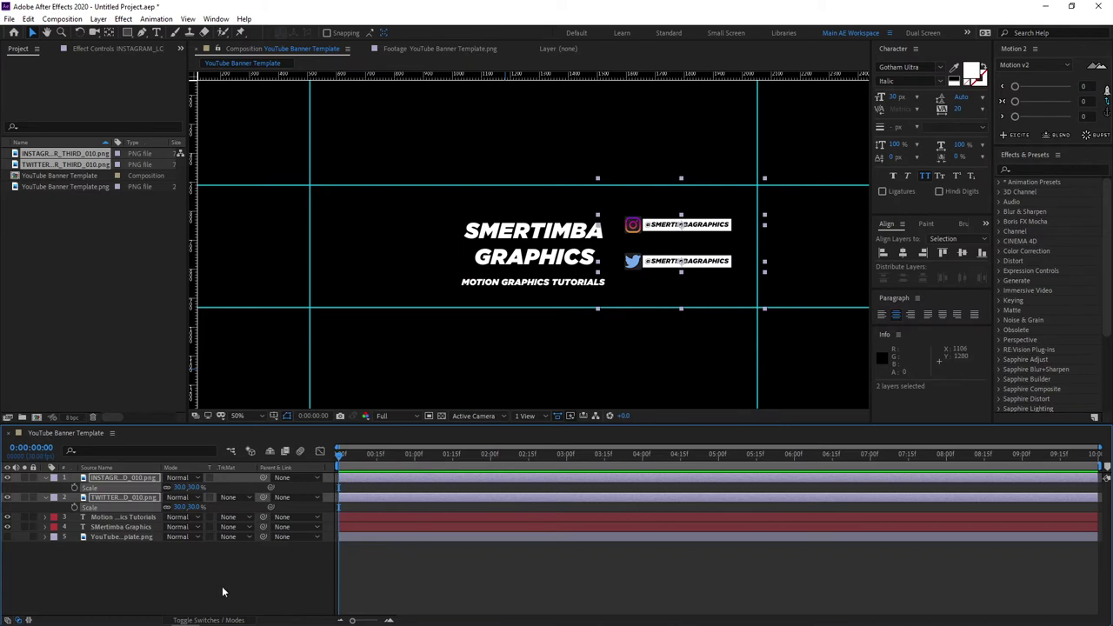
pyautogui.click(222, 587)
pyautogui.click(676, 233)
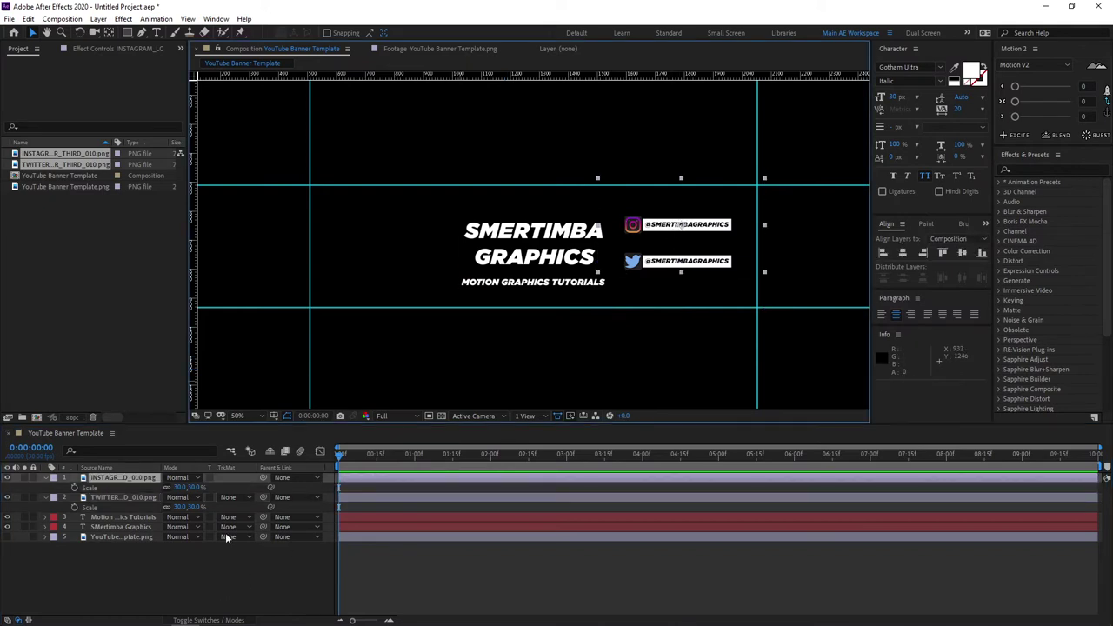
pyautogui.keyDown('shift'); pyautogui.click(121, 498); pyautogui.keyUp('shift')
pyautogui.moveTo(699, 250); pyautogui.dragTo(699, 258)
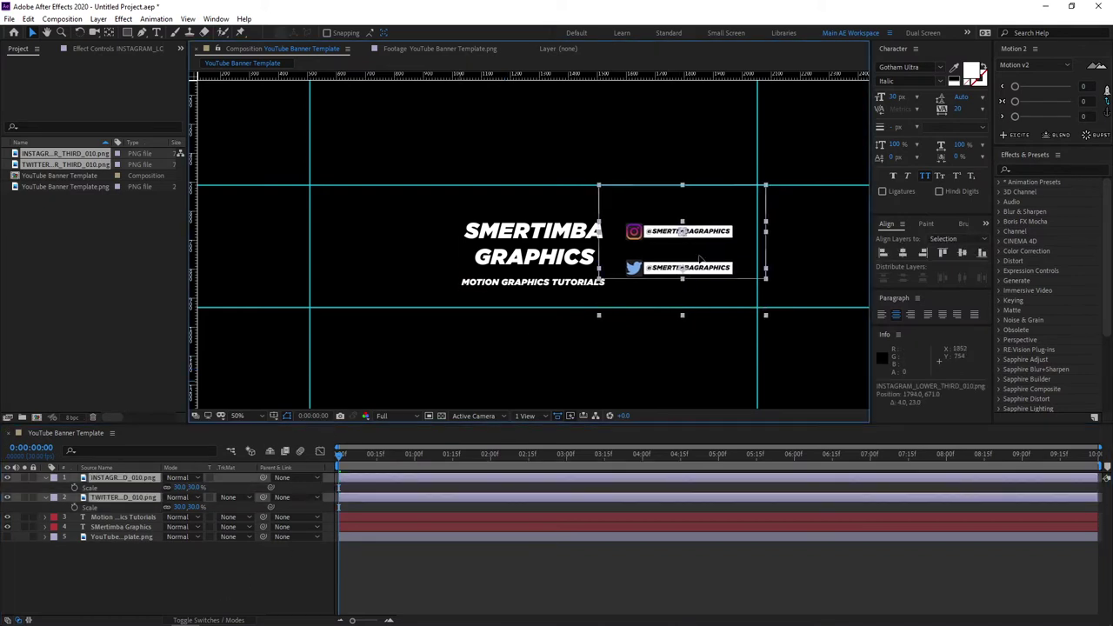
pyautogui.click(331, 545)
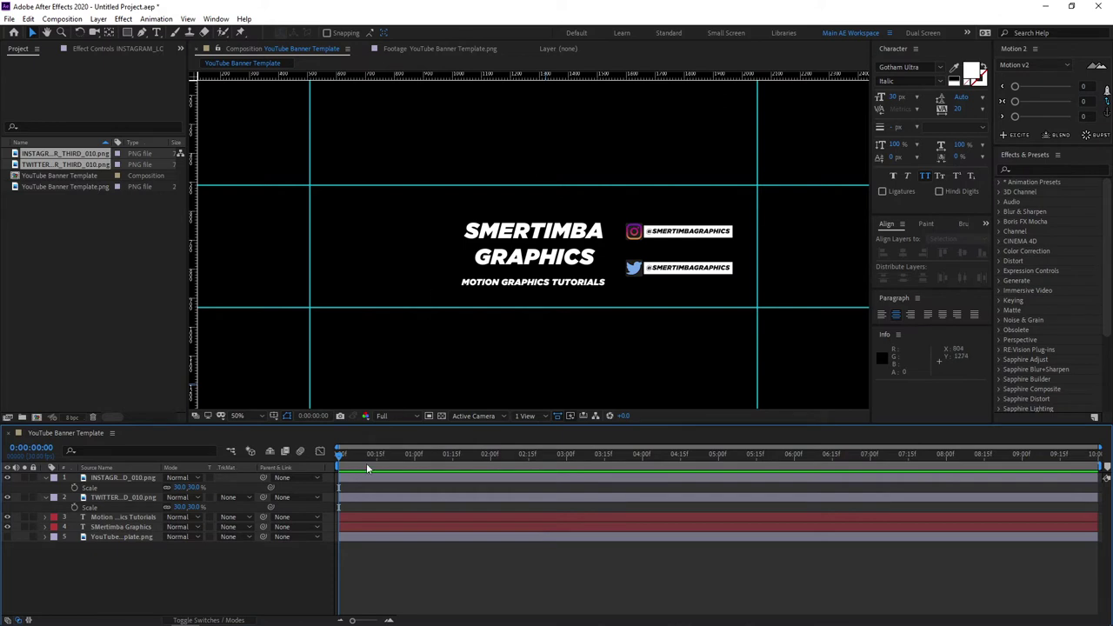
pyautogui.click(46, 480)
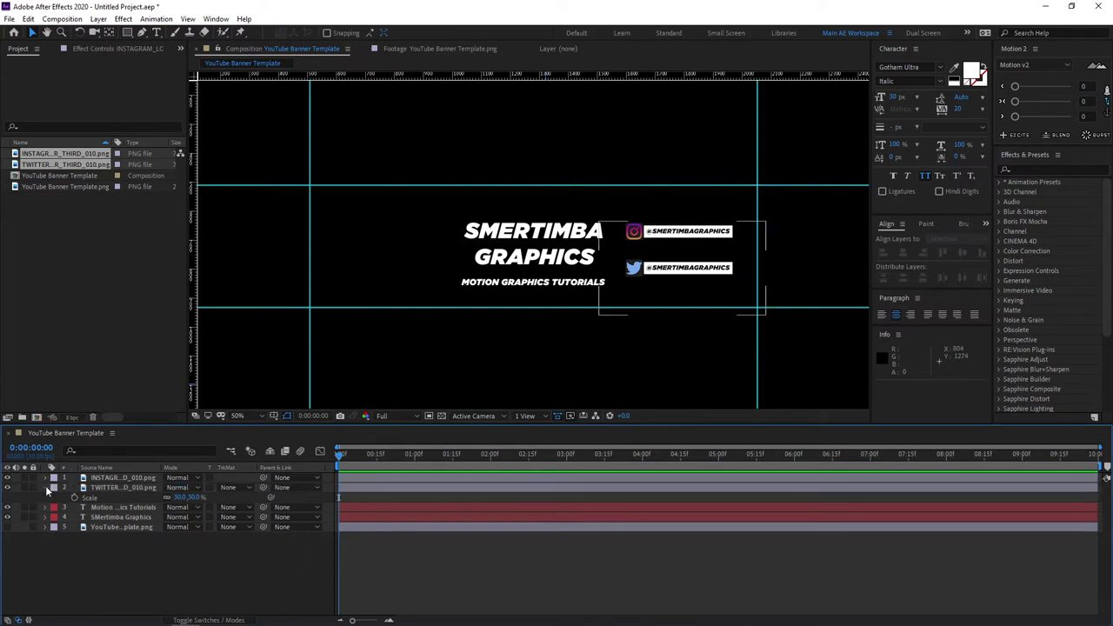
# Create a new solid layer named BG and move it to the bottom of the stack
pyautogui.click(46, 487)
pyautogui.click(92, 529)
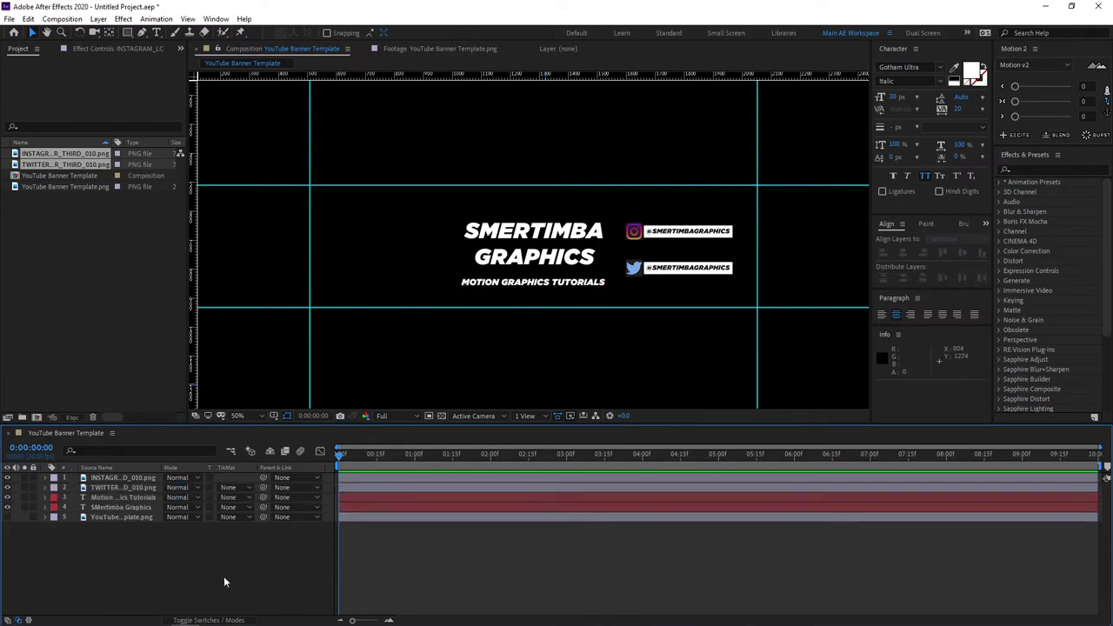
pyautogui.rightClick(147, 544)
pyautogui.moveTo(208, 425)
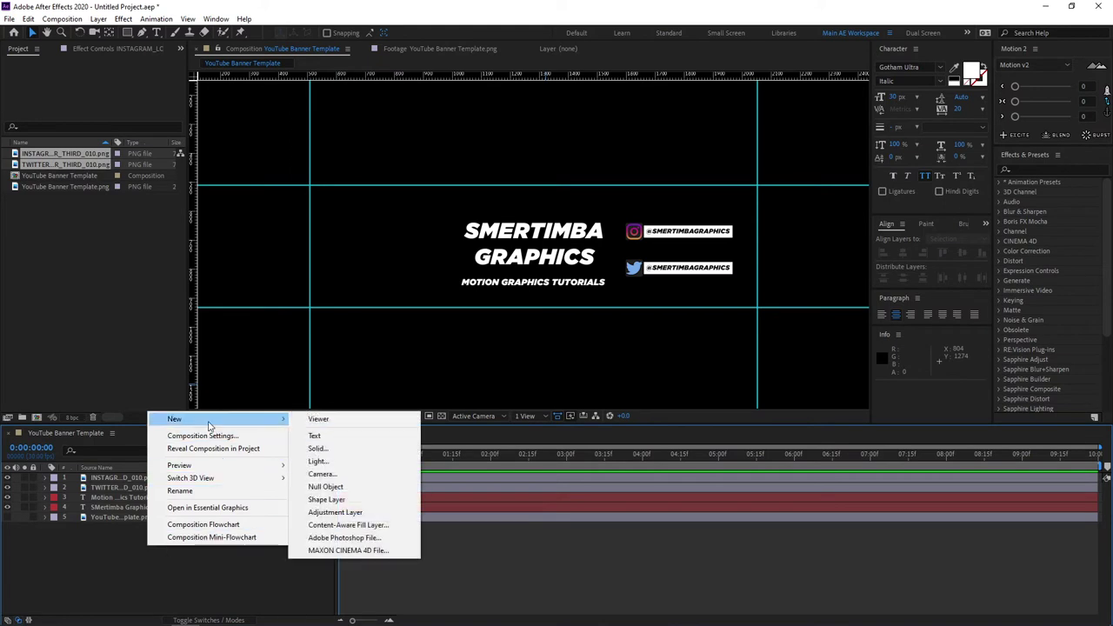
pyautogui.click(318, 449)
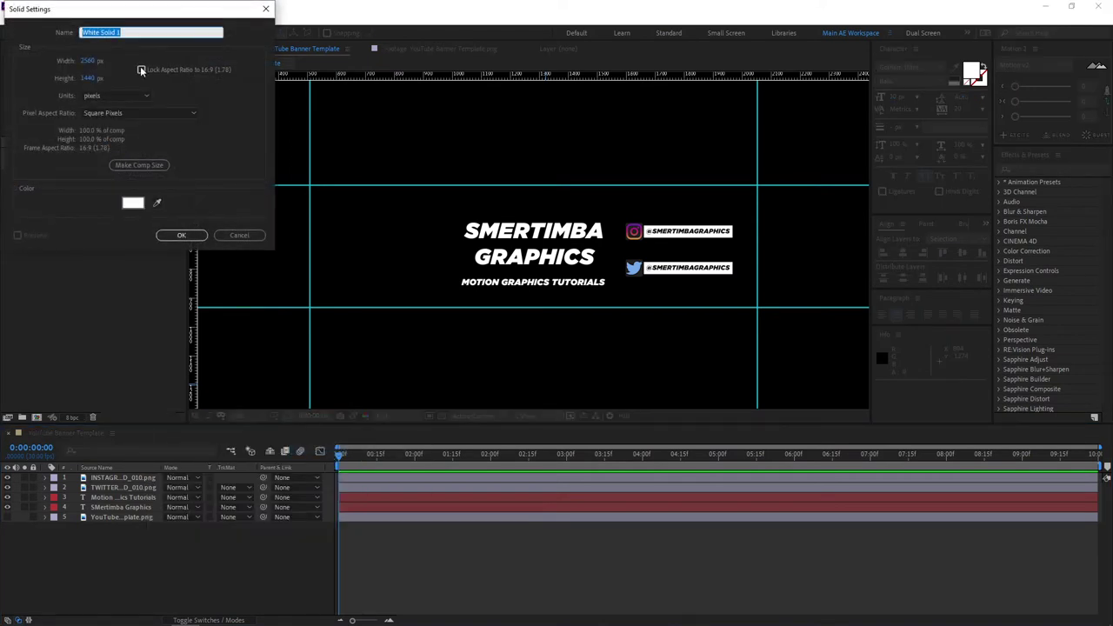
pyautogui.write('BG')
pyautogui.click(181, 234)
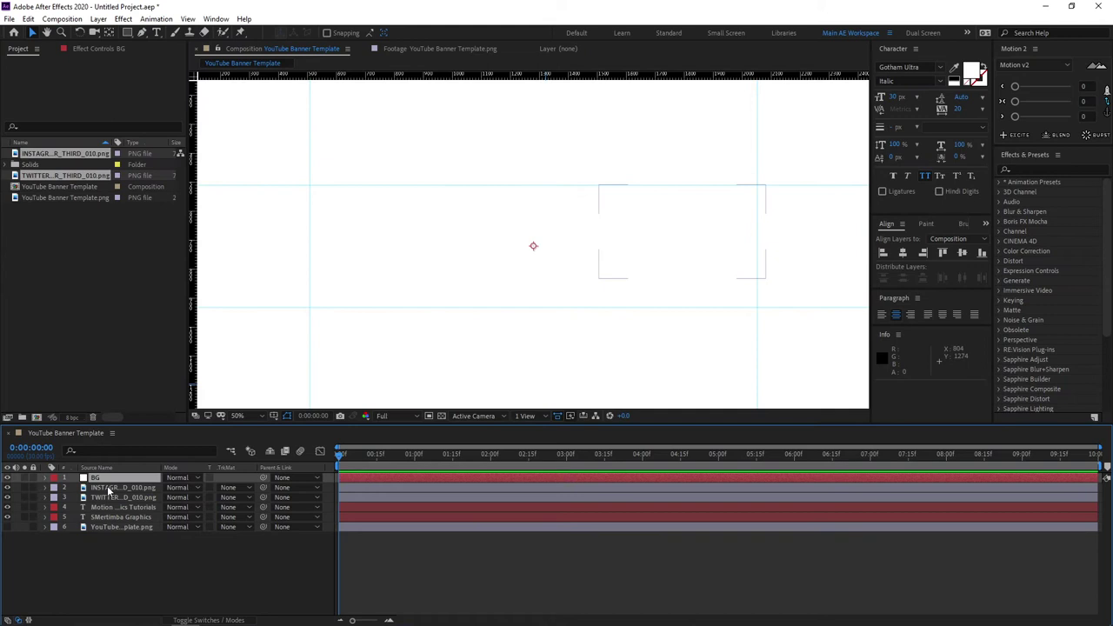
pyautogui.moveTo(111, 481); pyautogui.dragTo(120, 553)
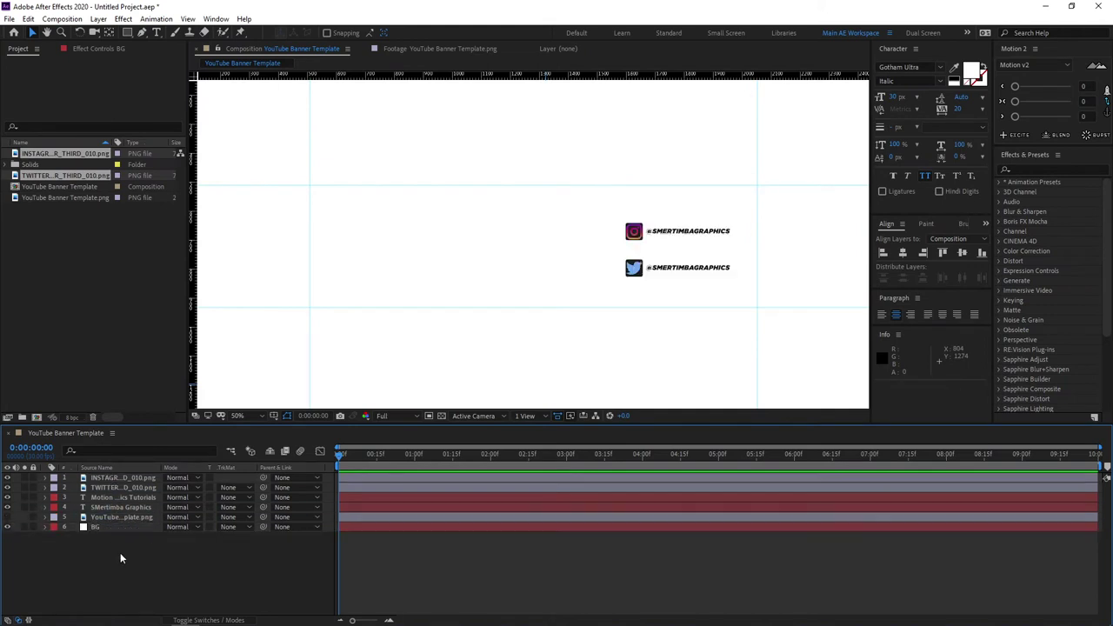
# Apply the Gradient Ramp effect, found by searching 'grad', to the BG layer
pyautogui.click(106, 527)
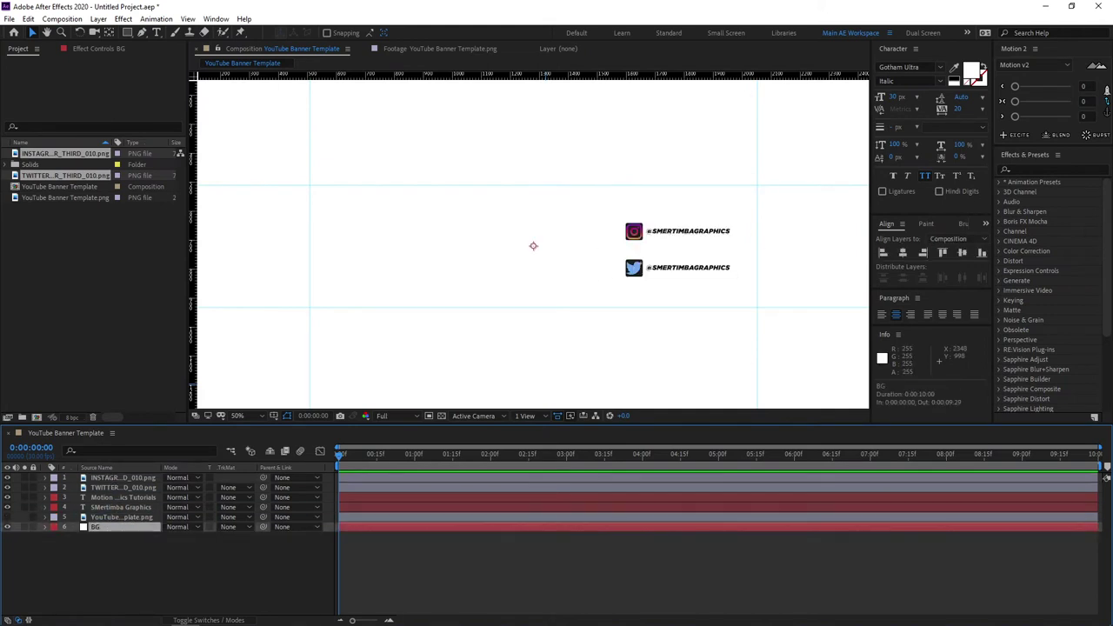
pyautogui.click(1047, 168)
pyautogui.write('grad')
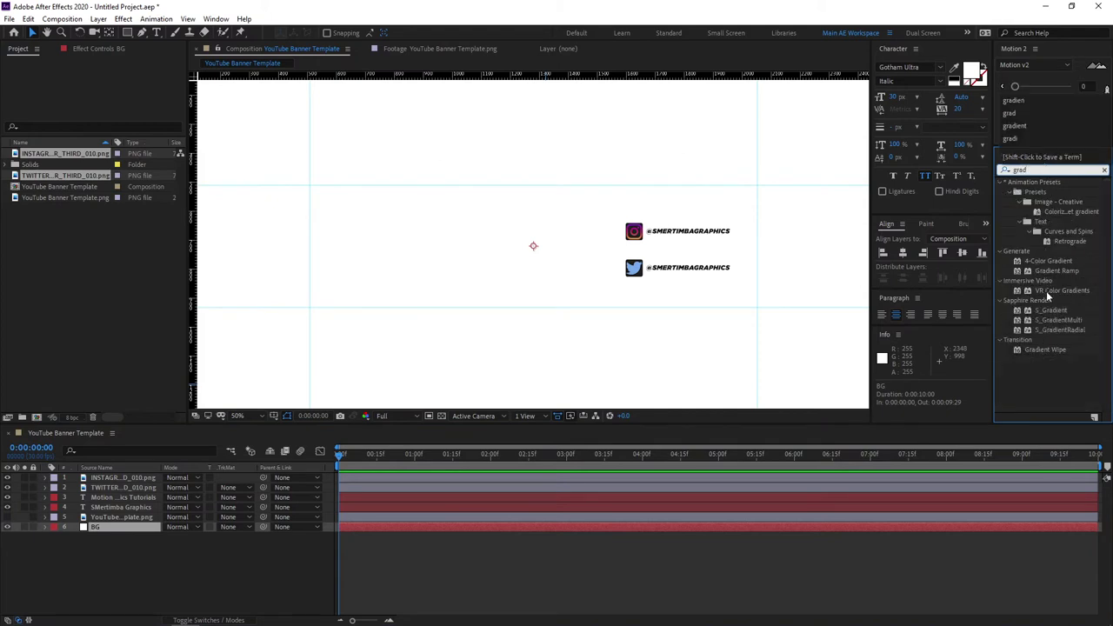
pyautogui.moveTo(1055, 271); pyautogui.dragTo(103, 525)
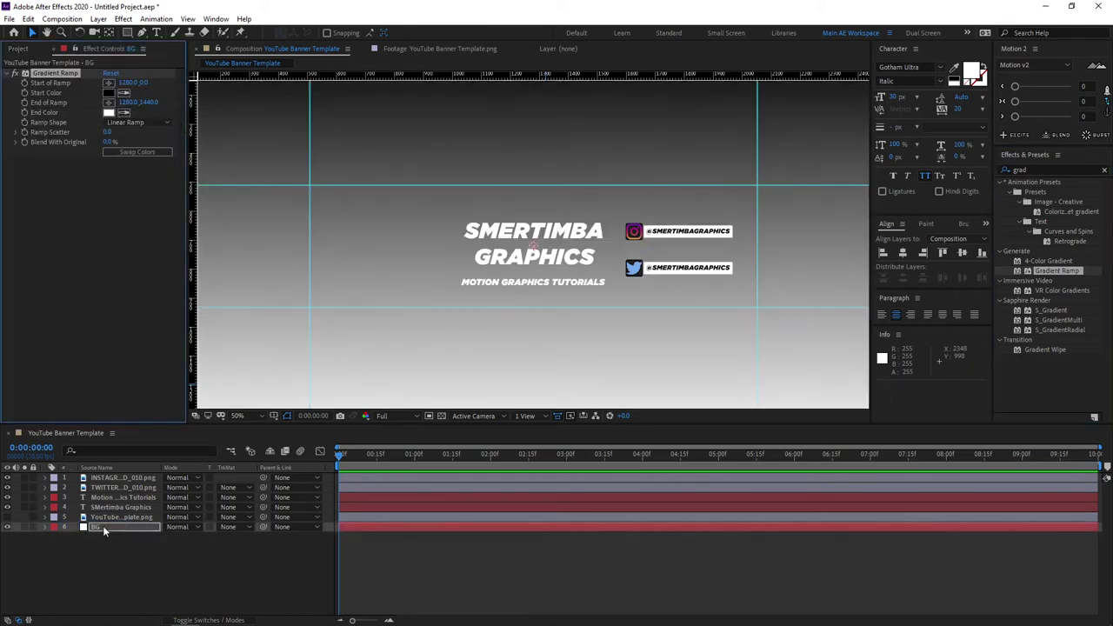
# Set the gradient's start colour to purple and end colour to bright magenta
pyautogui.press(',')
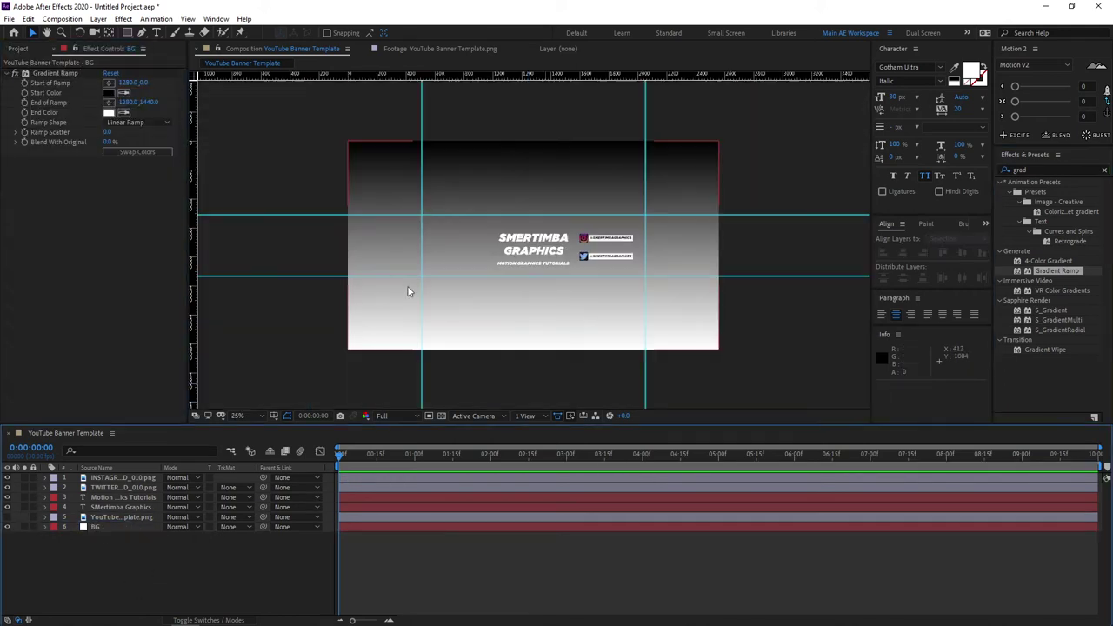
pyautogui.click(109, 92)
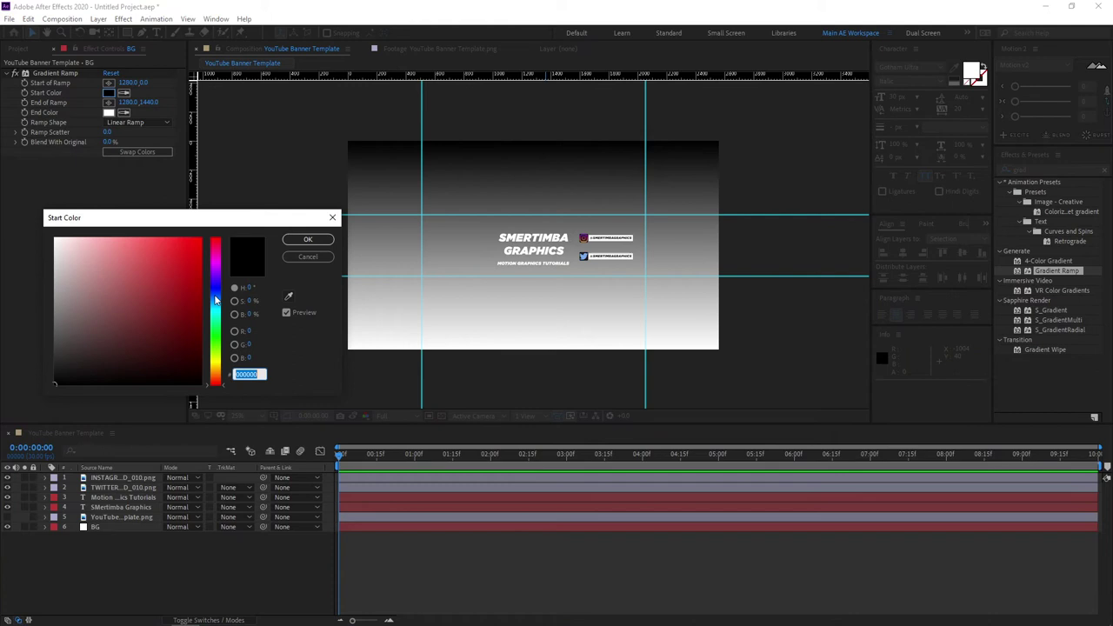
pyautogui.moveTo(218, 298)
pyautogui.mouseDown()
pyautogui.moveTo(225, 265)
pyautogui.moveTo(182, 254)
pyautogui.moveTo(201, 250)
pyautogui.moveTo(201, 274)
pyautogui.mouseUp()
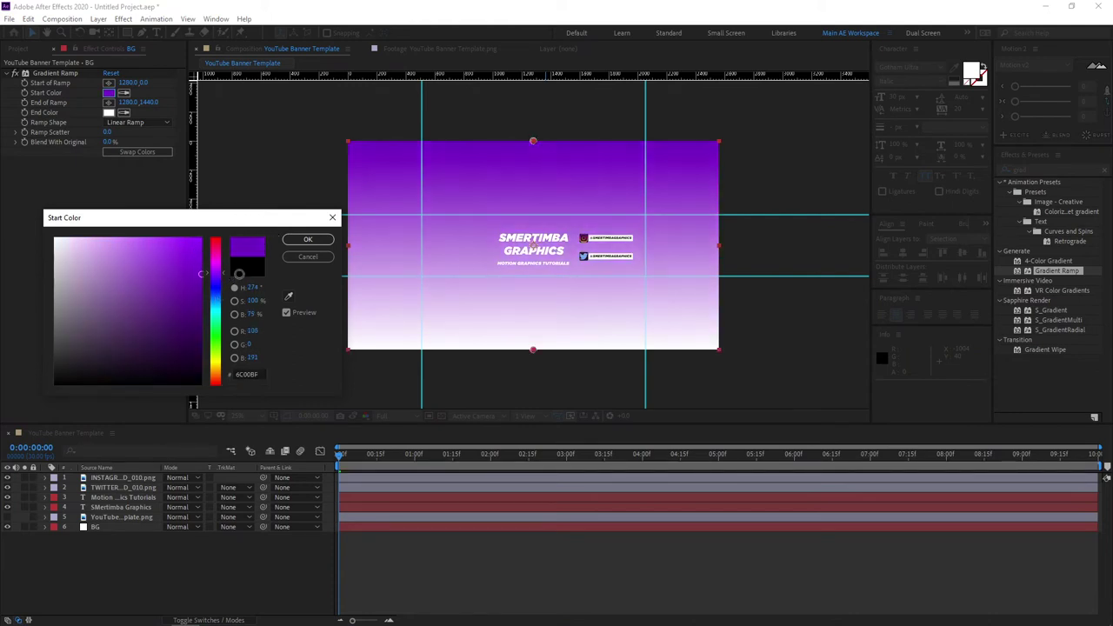
pyautogui.click(313, 242)
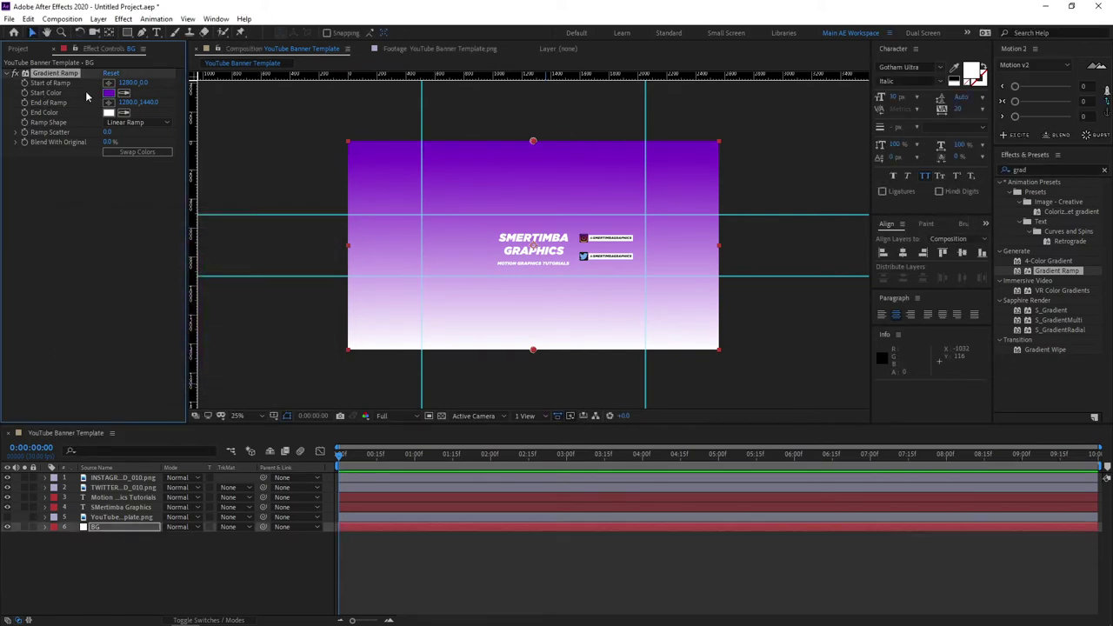
pyautogui.click(108, 112)
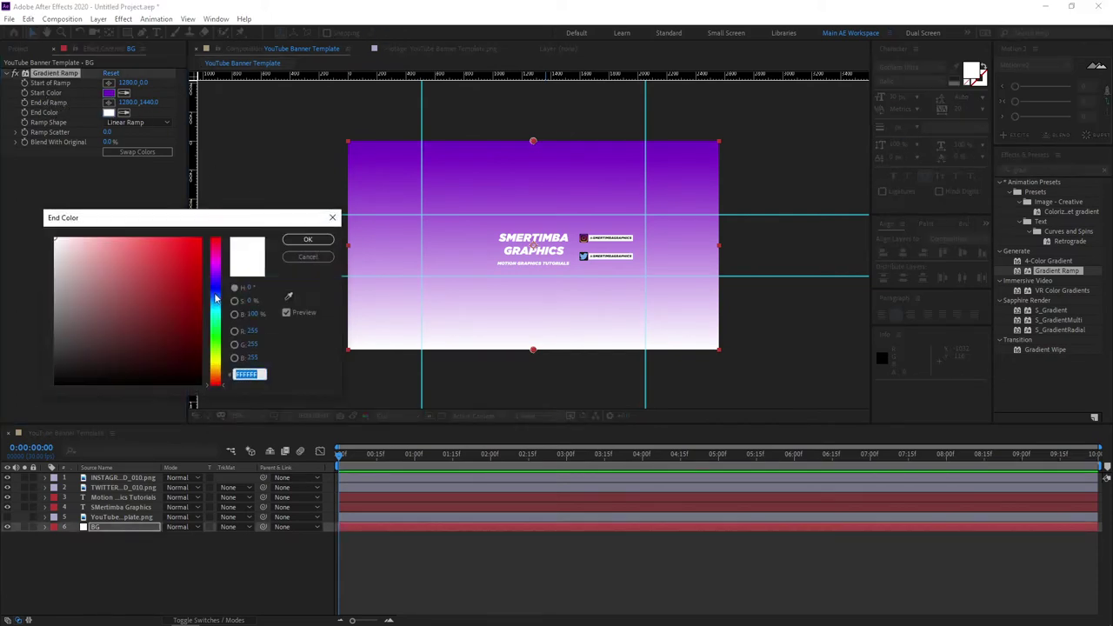
pyautogui.click(217, 267)
pyautogui.click(186, 259)
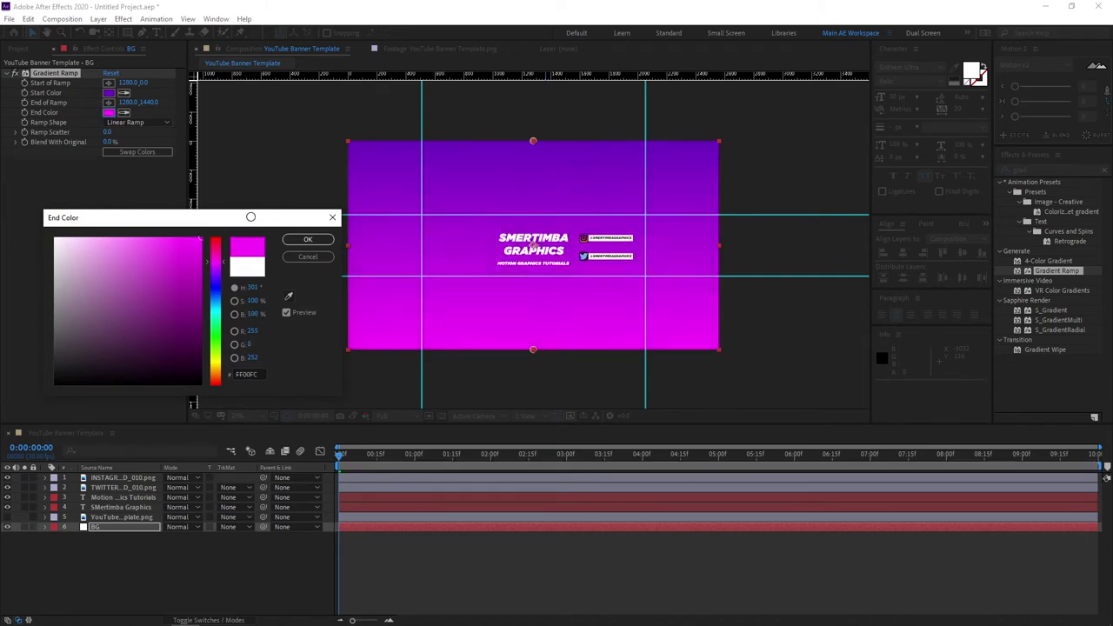
pyautogui.click(322, 244)
# Set the ramp start at the top-left (120,120) and end at the bottom-right (2560,1444)
pyautogui.click(108, 83)
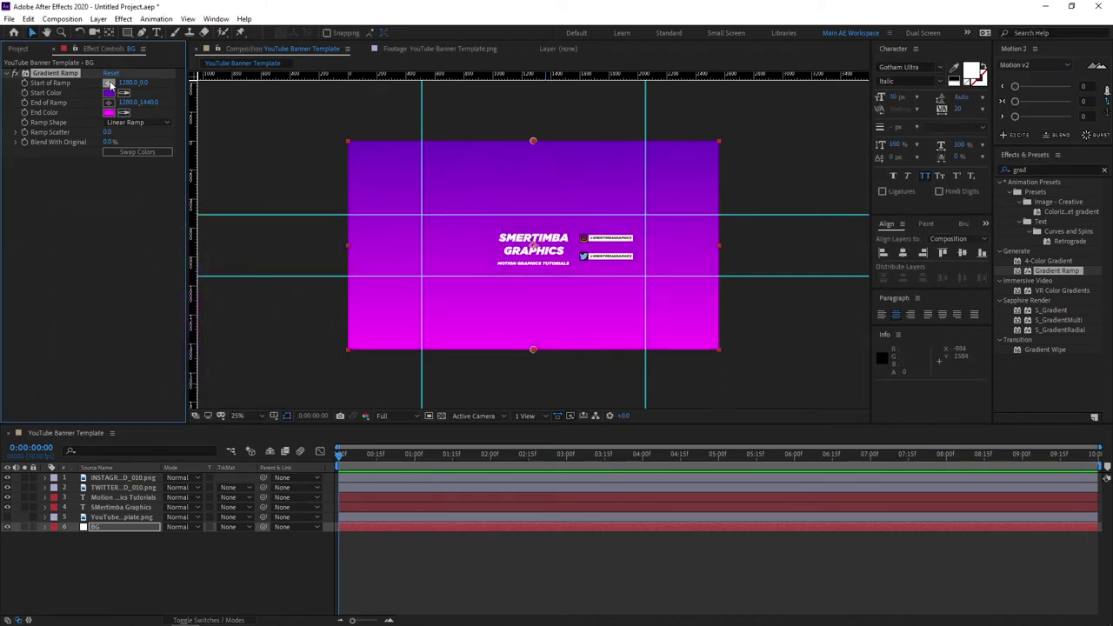
pyautogui.click(348, 142)
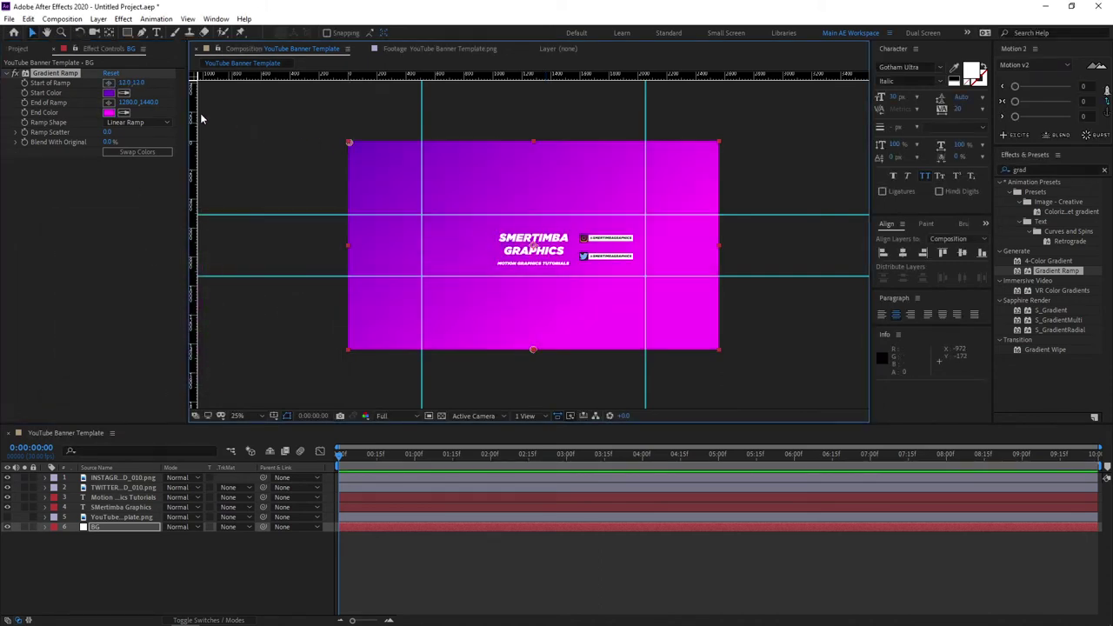
pyautogui.click(108, 102)
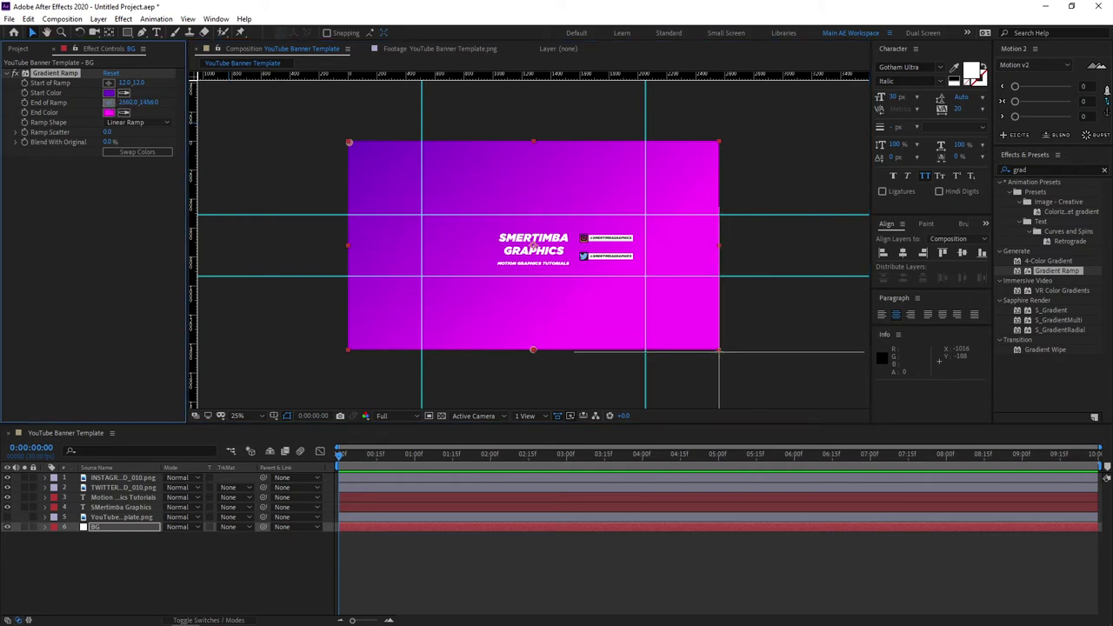
pyautogui.click(719, 350)
pyautogui.click(264, 541)
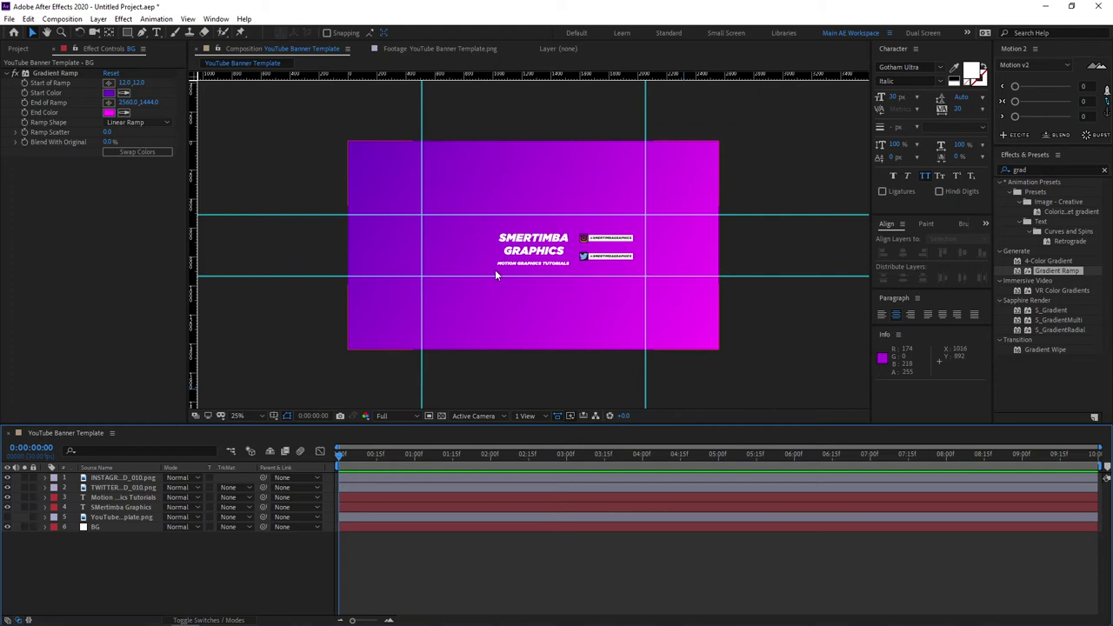
# Scroll the view while the Ae and Pr logo PNGs are imported into the project
pyautogui.scroll(2, 495, 270)
pyautogui.scroll(-2, 389, 170)
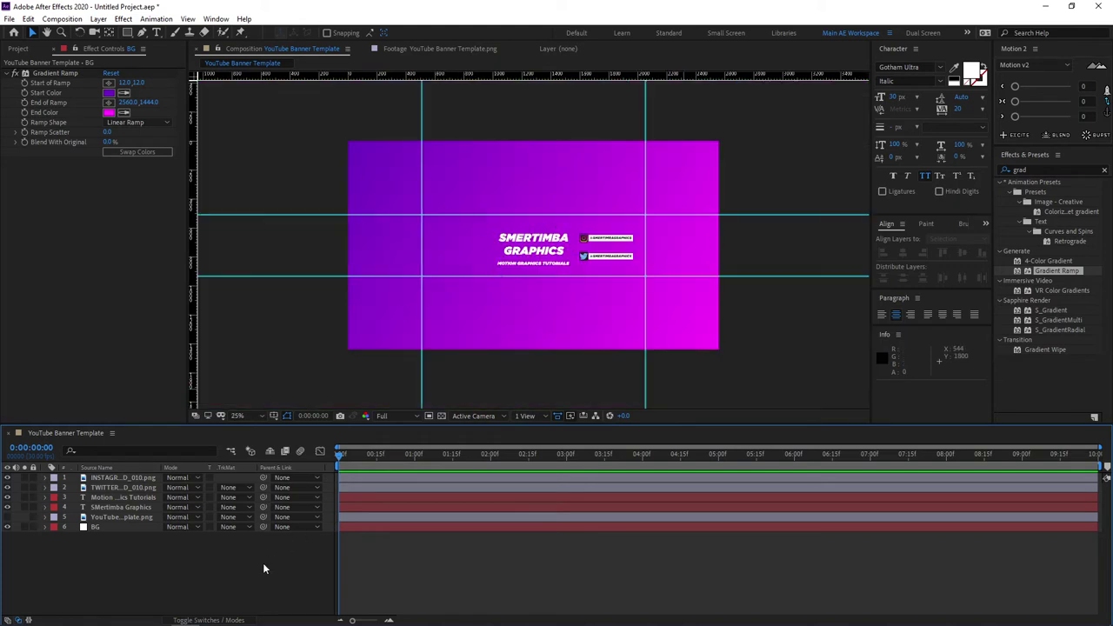
pyautogui.scroll(1, 567, 253)
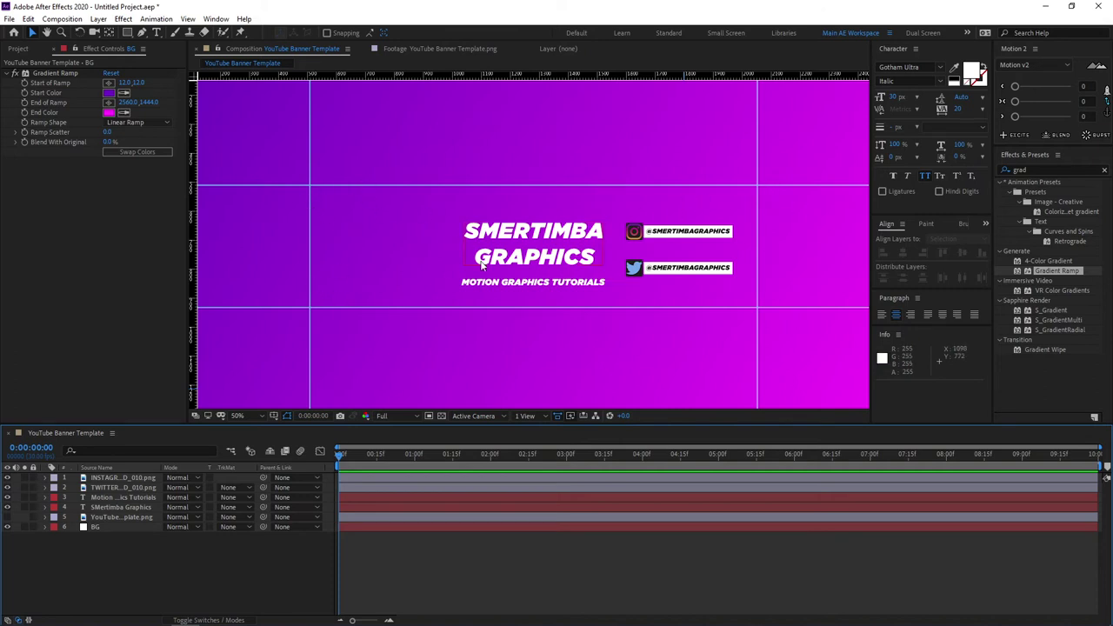
# Add the After Effects logo at 40% scale, placed down-left of the title
pyautogui.hotkey('ctrl', '0')
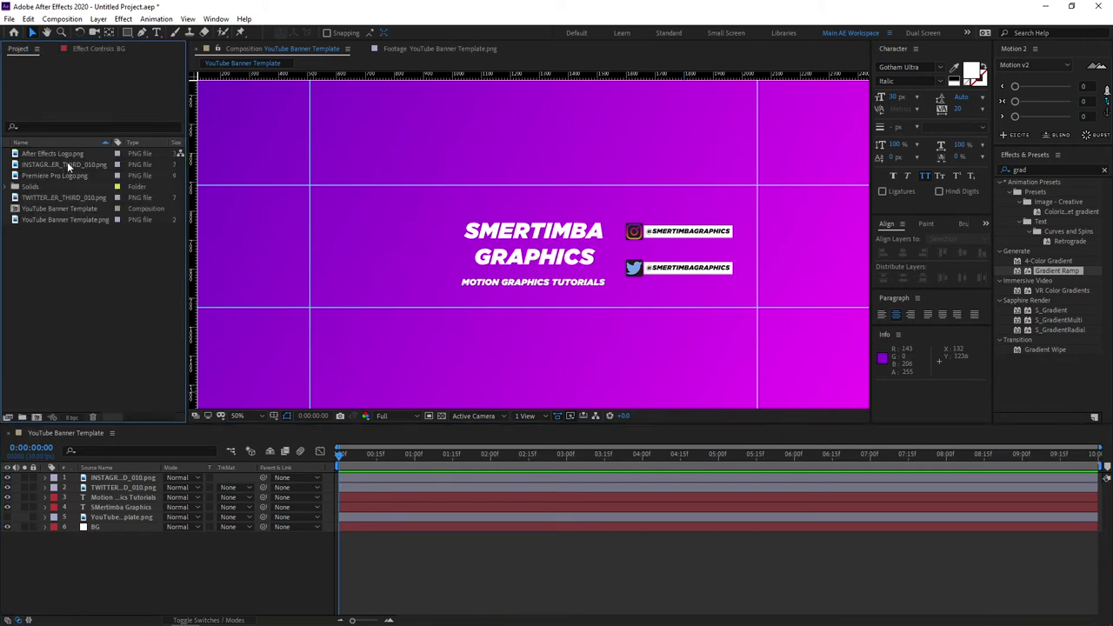
pyautogui.moveTo(76, 155); pyautogui.dragTo(113, 479)
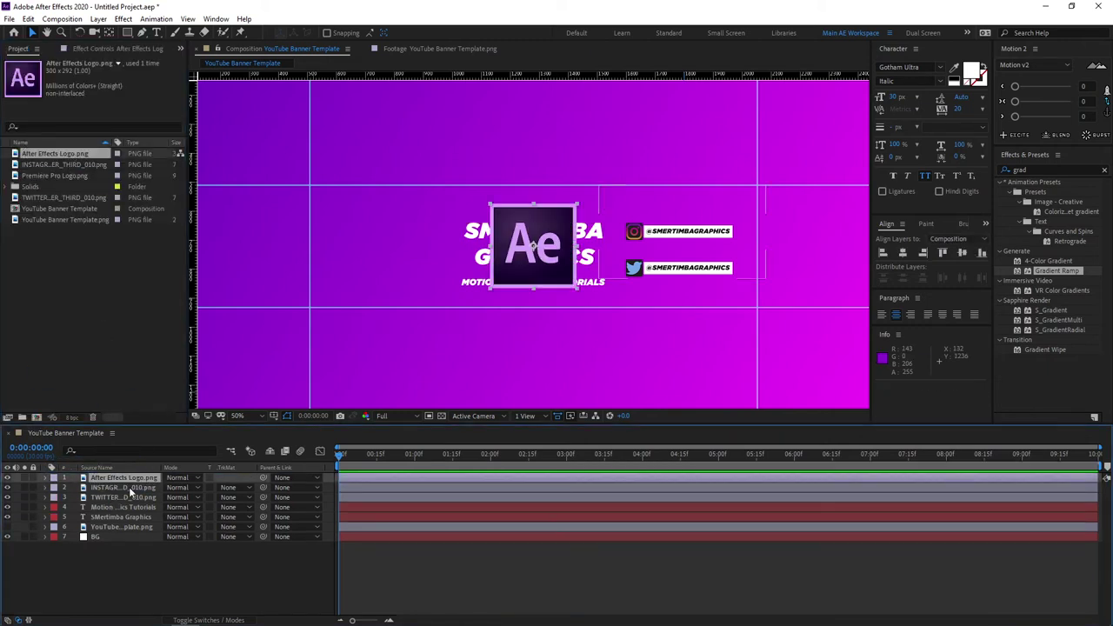
pyautogui.press('s')
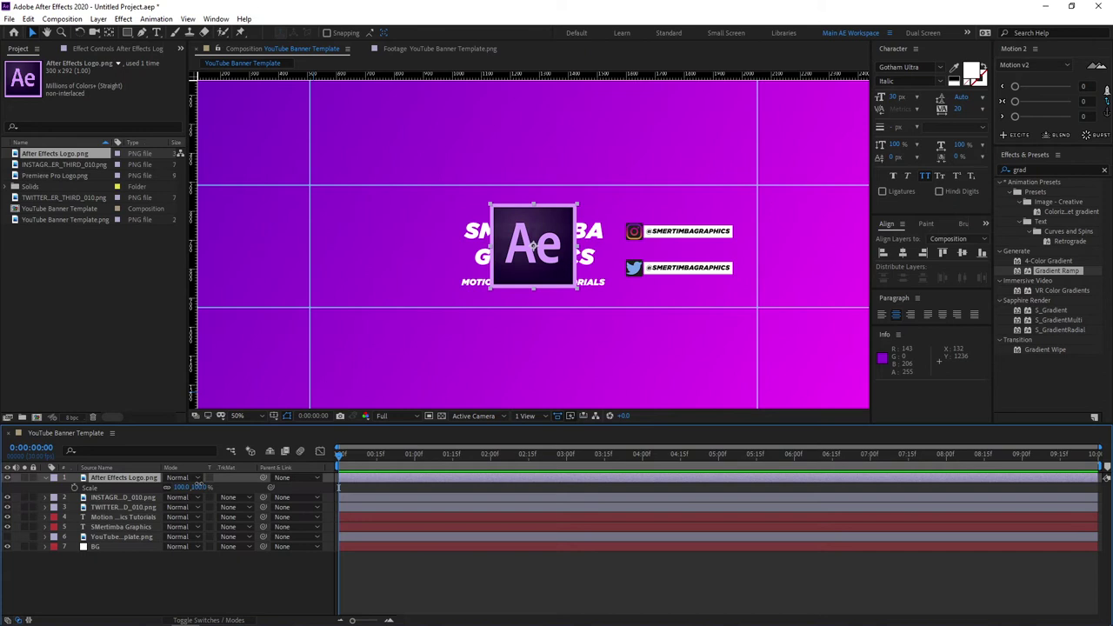
pyautogui.moveTo(187, 487); pyautogui.dragTo(171, 487)
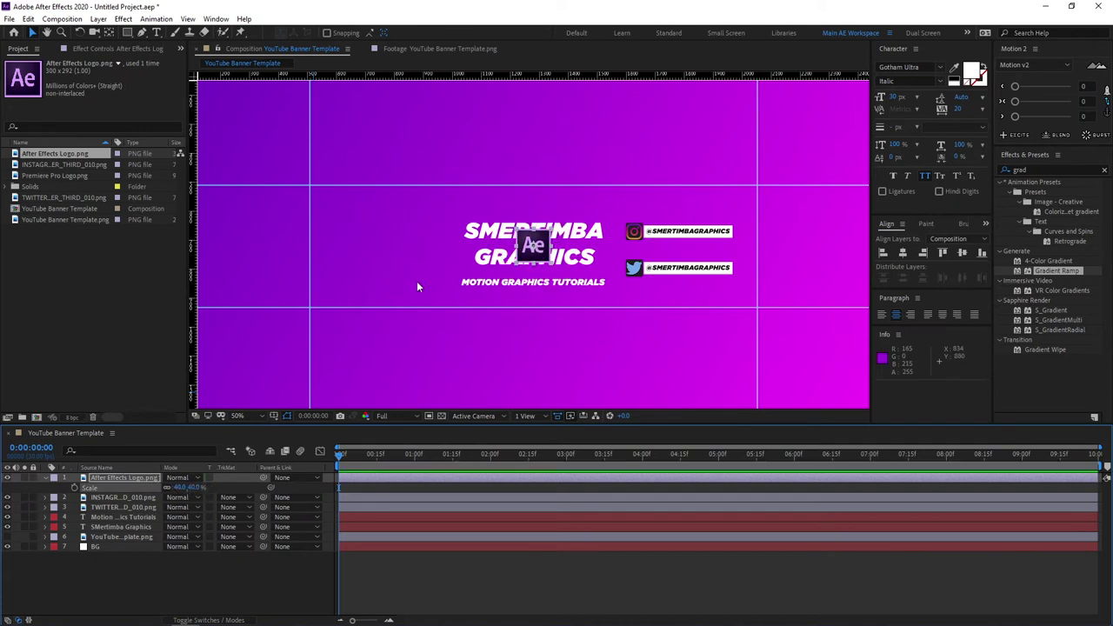
pyautogui.moveTo(544, 249); pyautogui.dragTo(338, 293)
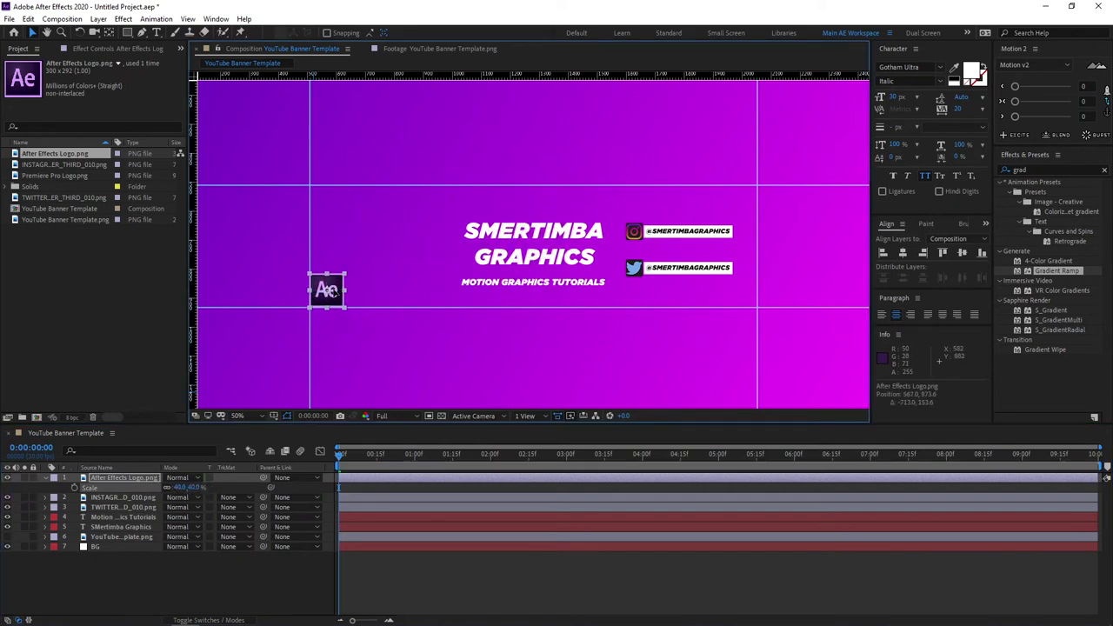
pyautogui.click(102, 347)
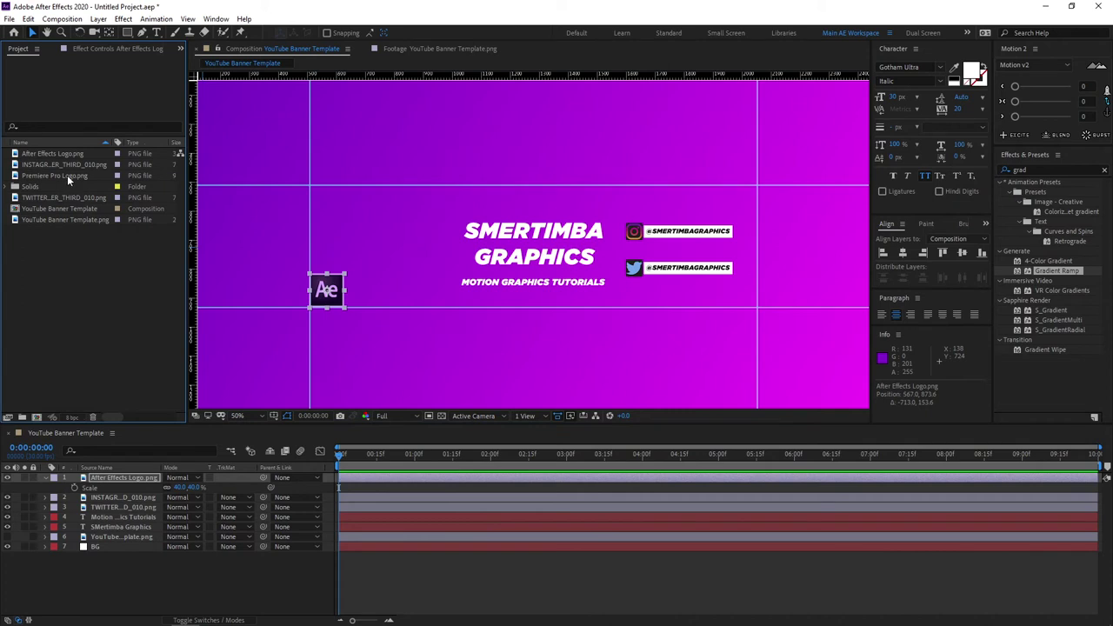
# Add the Premiere Pro logo at about 17–18% scale beside the Ae logo
pyautogui.moveTo(67, 175); pyautogui.dragTo(118, 481)
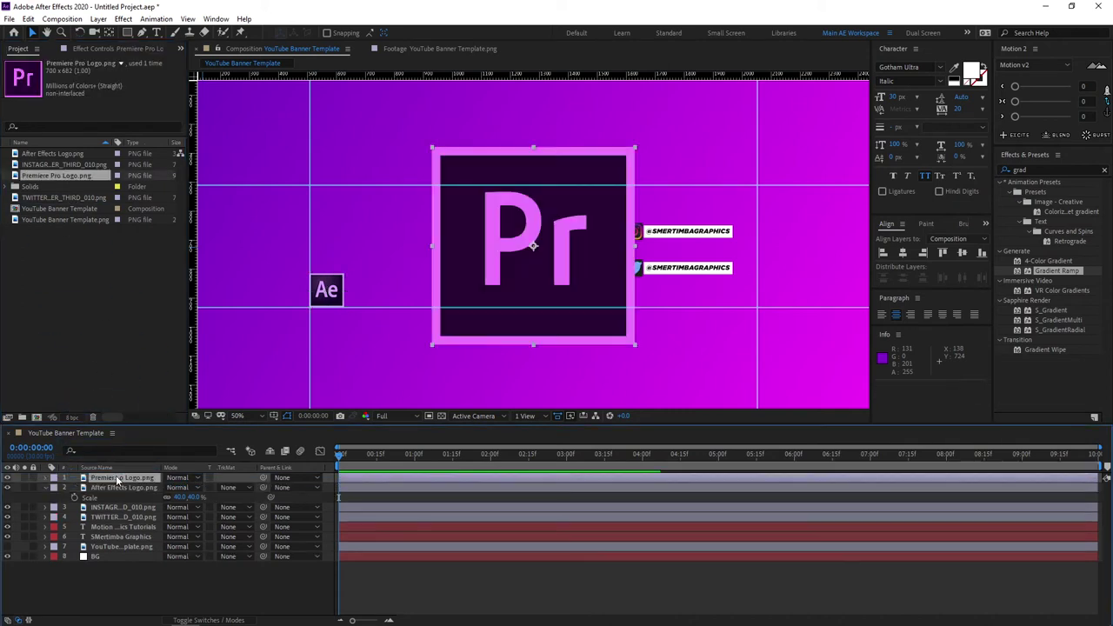
pyautogui.press('s')
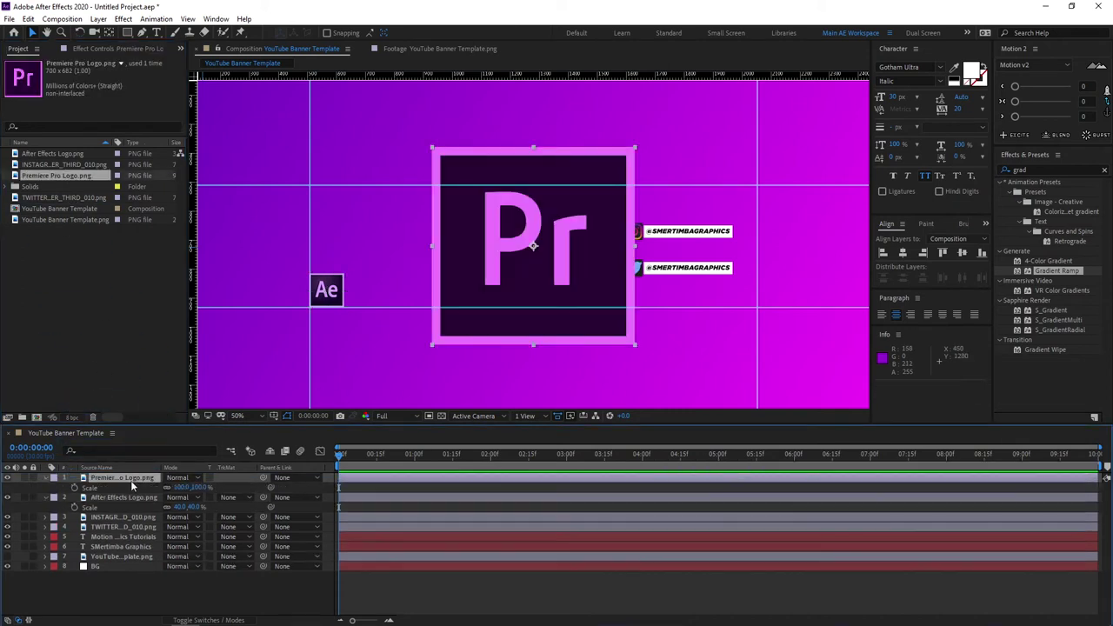
pyautogui.click(182, 487)
pyautogui.write('18')
pyautogui.press('Return')
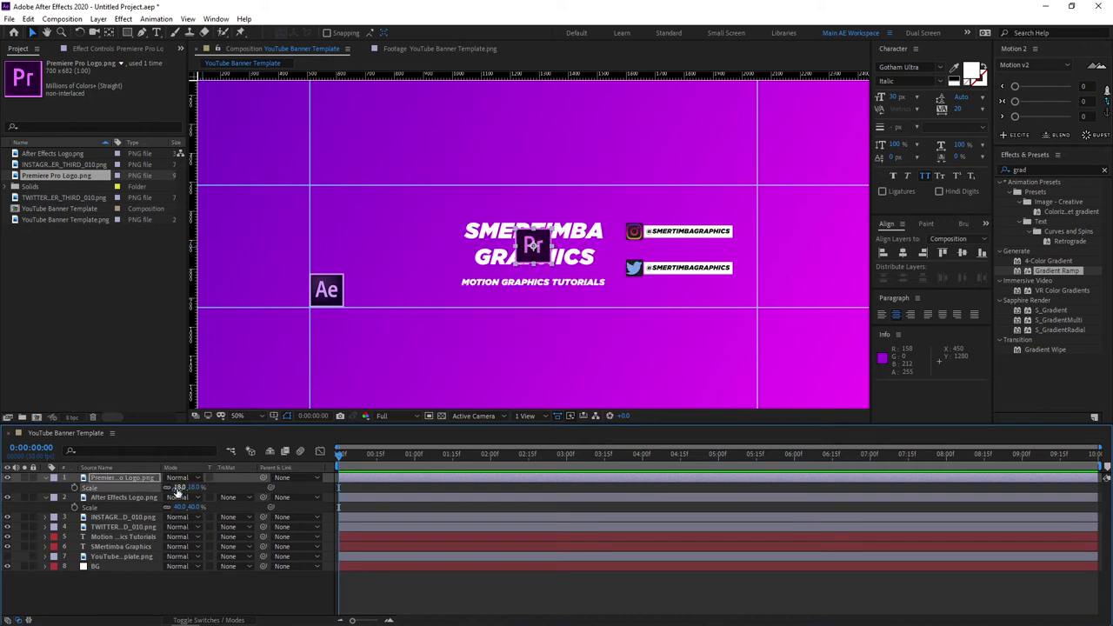
pyautogui.moveTo(194, 489); pyautogui.dragTo(206, 496)
pyautogui.moveTo(534, 248); pyautogui.dragTo(366, 293)
pyautogui.click(244, 579)
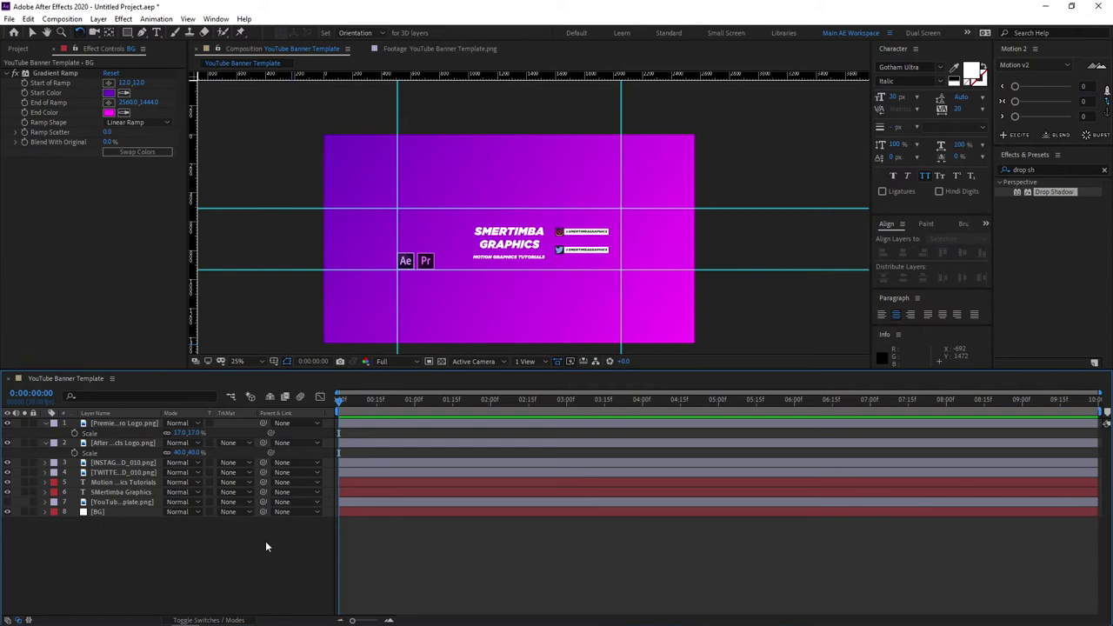
# Add a comp-sized dark purple rectangle, rotated into a diagonal band over the upper-left corner
pyautogui.doubleClick(128, 33)
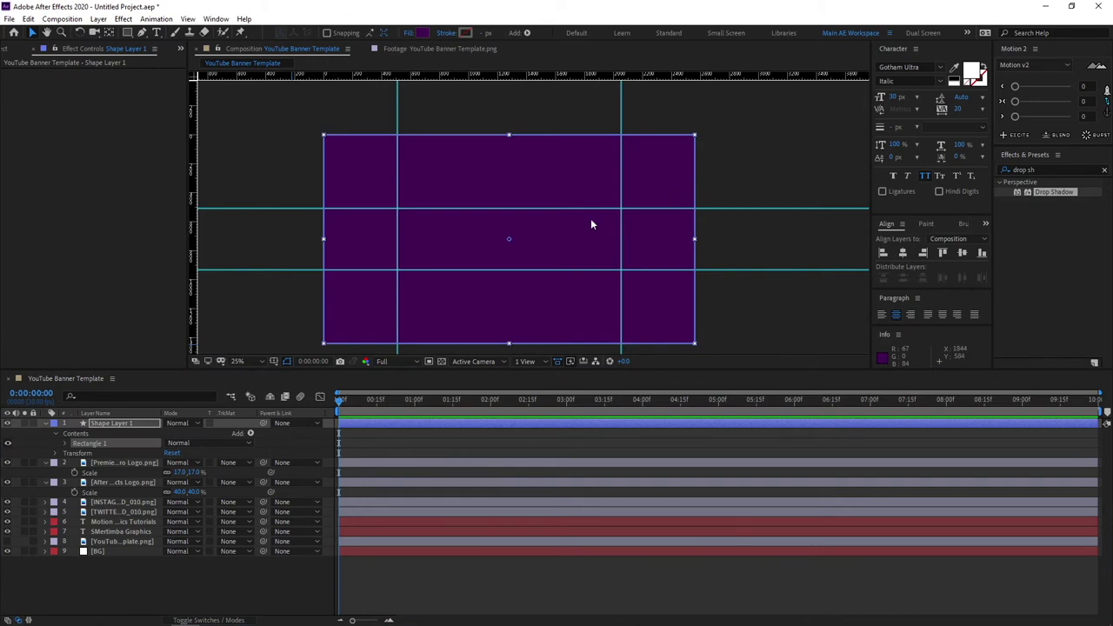
pyautogui.moveTo(591, 225); pyautogui.dragTo(407, 155)
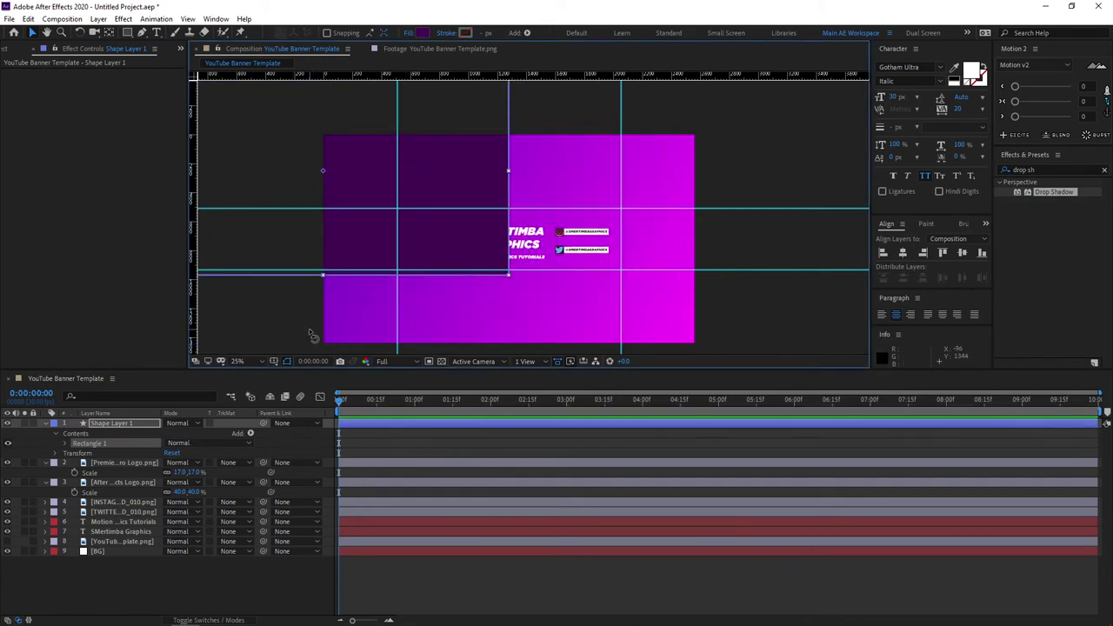
pyautogui.press('w')
pyautogui.moveTo(390, 183); pyautogui.dragTo(402, 127)
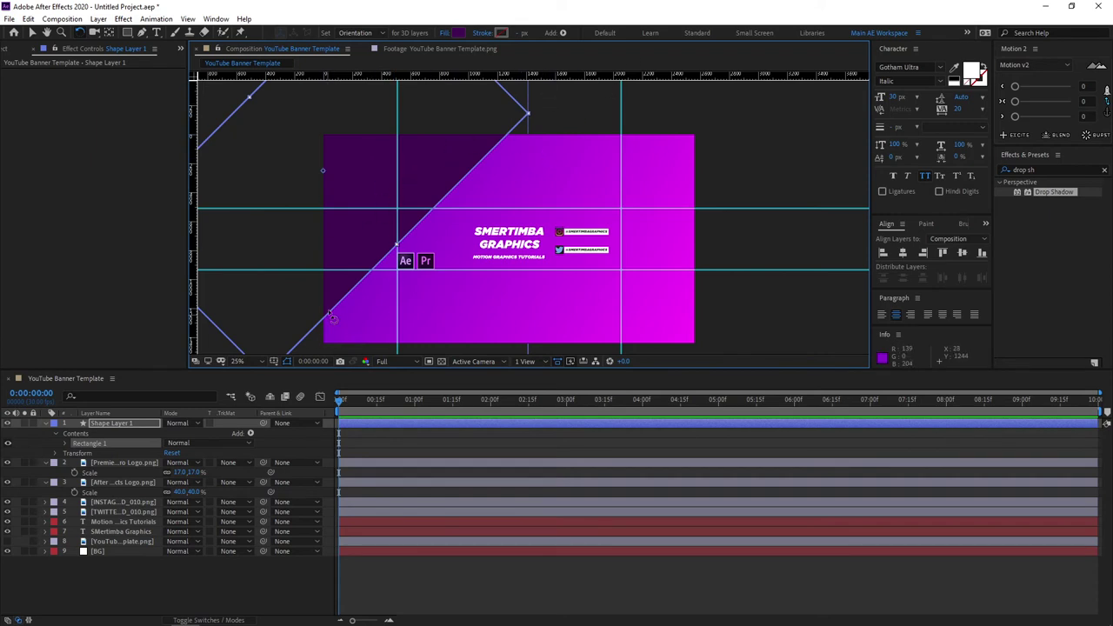
pyautogui.click(32, 32)
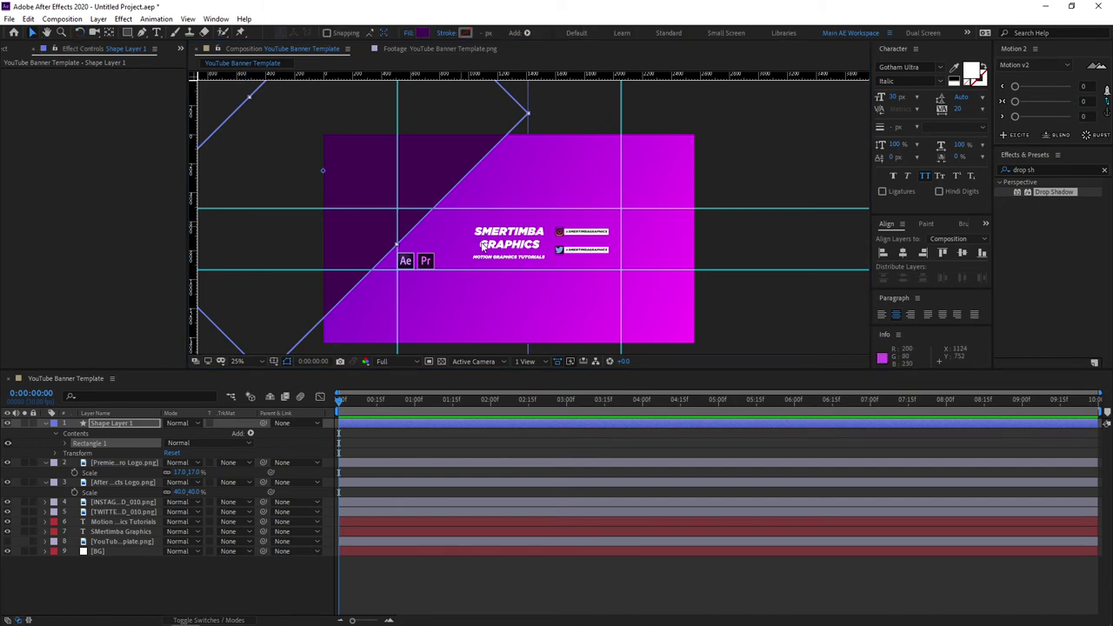
pyautogui.moveTo(372, 174); pyautogui.dragTo(410, 164)
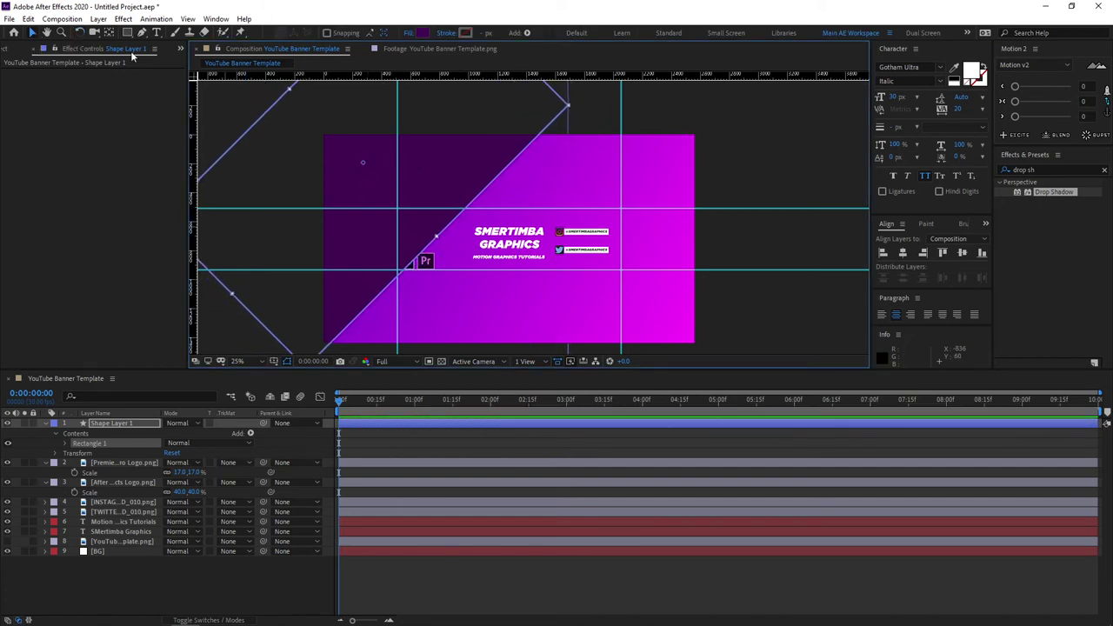
# Apply the Turbulent Displace effect to Shape Layer 1
pyautogui.click(1031, 170)
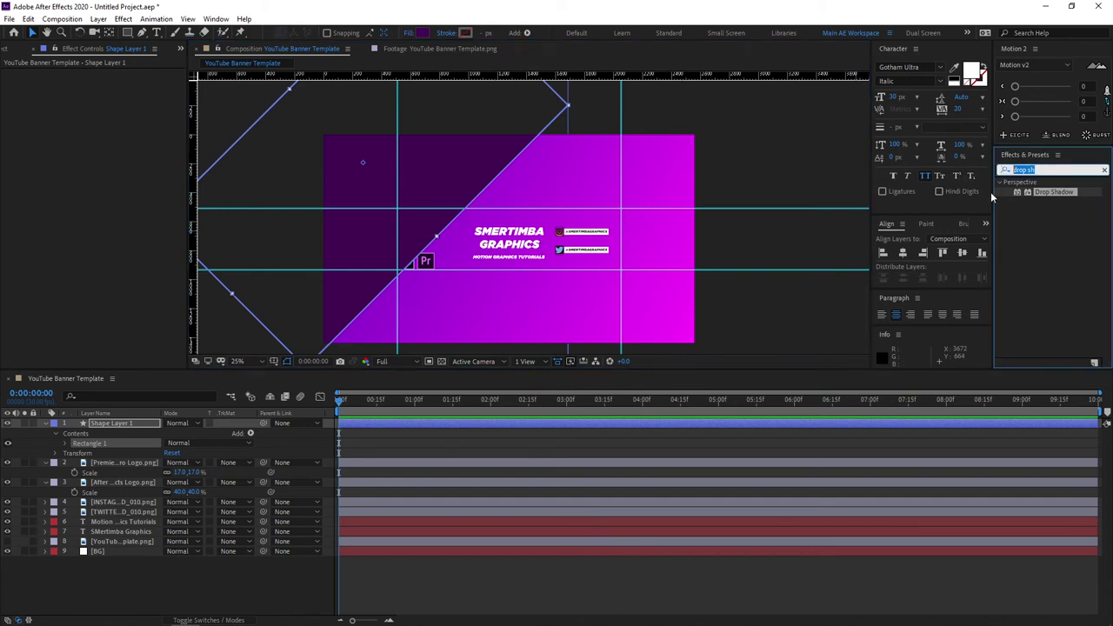
pyautogui.press('BackSpace')
pyautogui.write('tur')
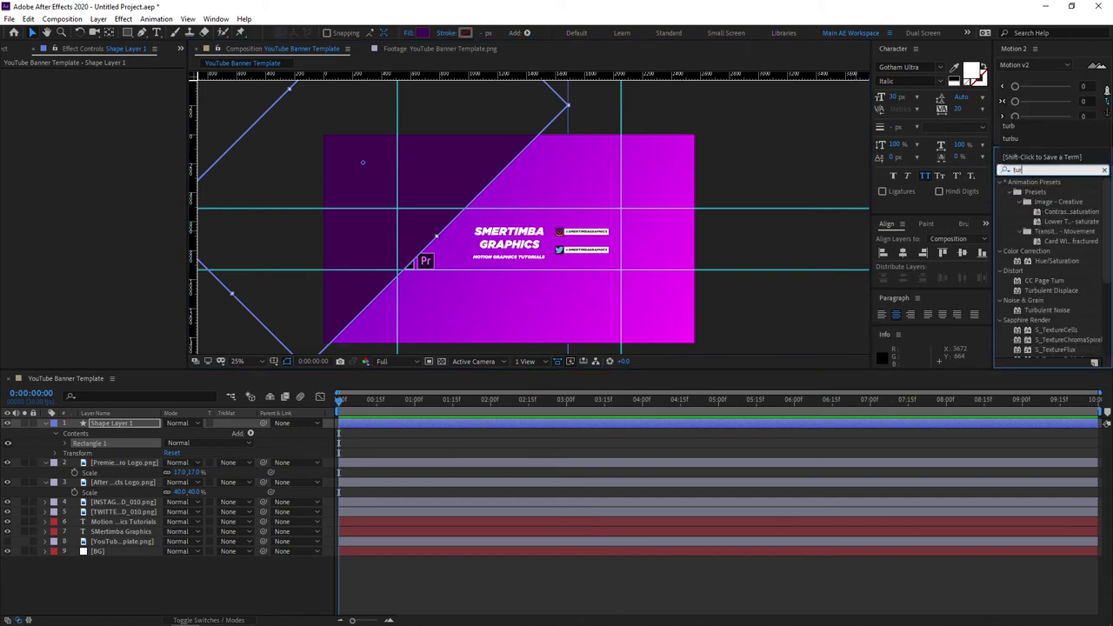
pyautogui.write('bu')
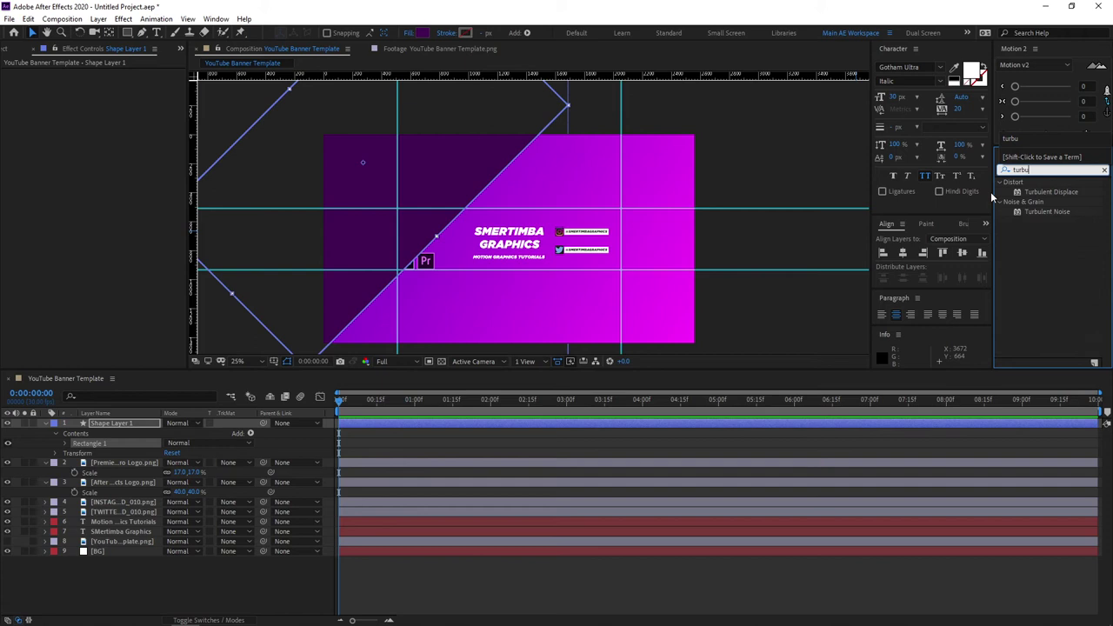
pyautogui.moveTo(1049, 192); pyautogui.dragTo(141, 420)
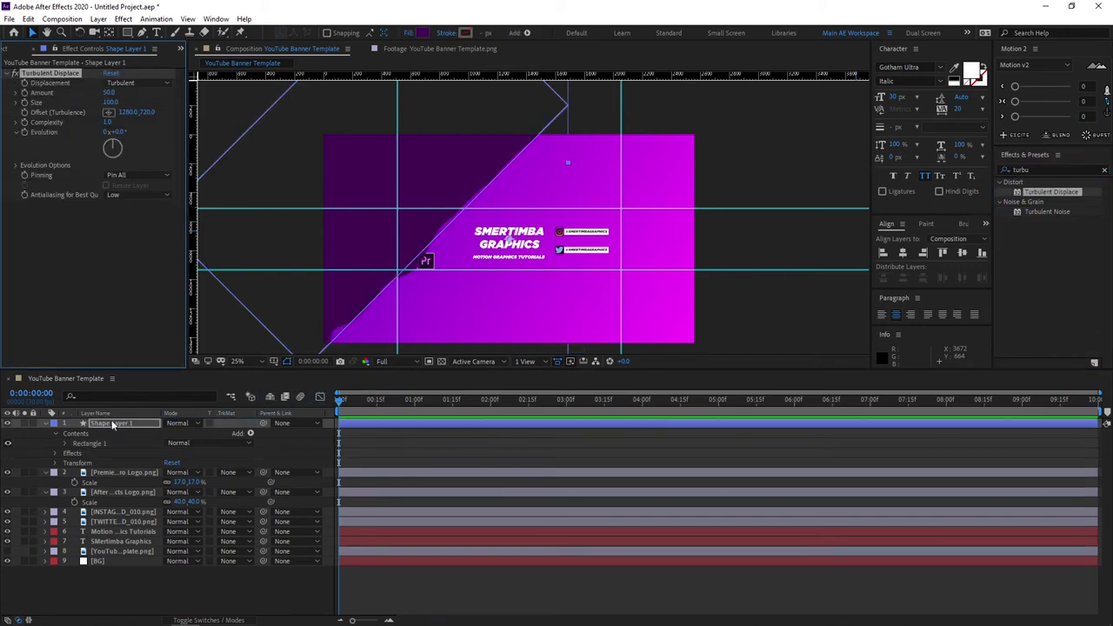
# Rename the layer LEFT, set displacement Amount 120 and Size 200, and nudge it right
pyautogui.click(111, 425)
pyautogui.press('Return')
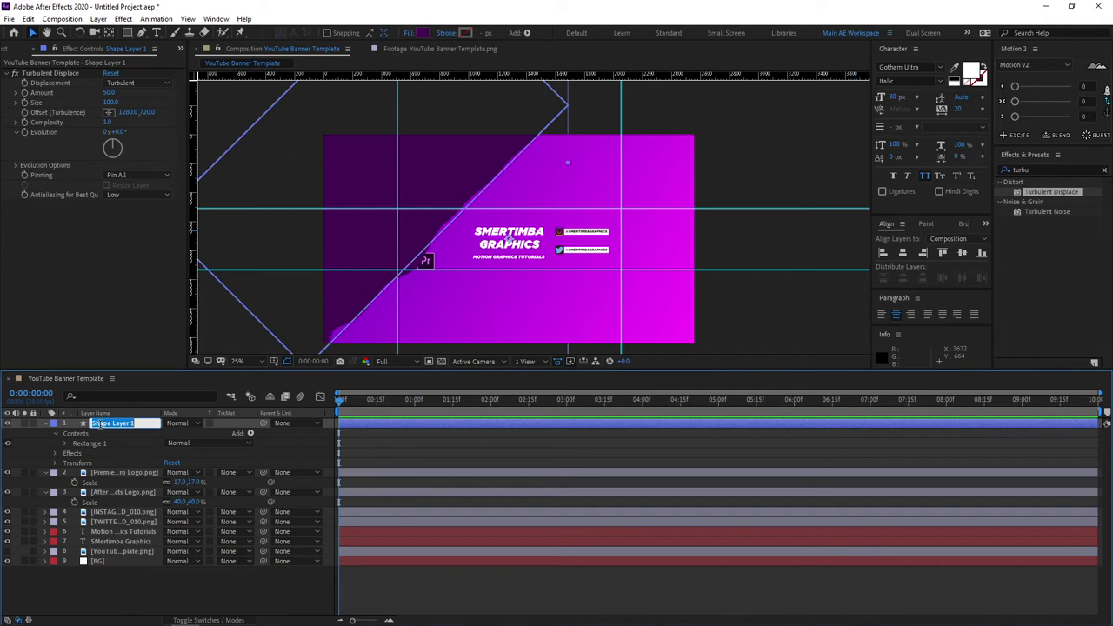
pyautogui.write('LEFT')
pyautogui.click(96, 234)
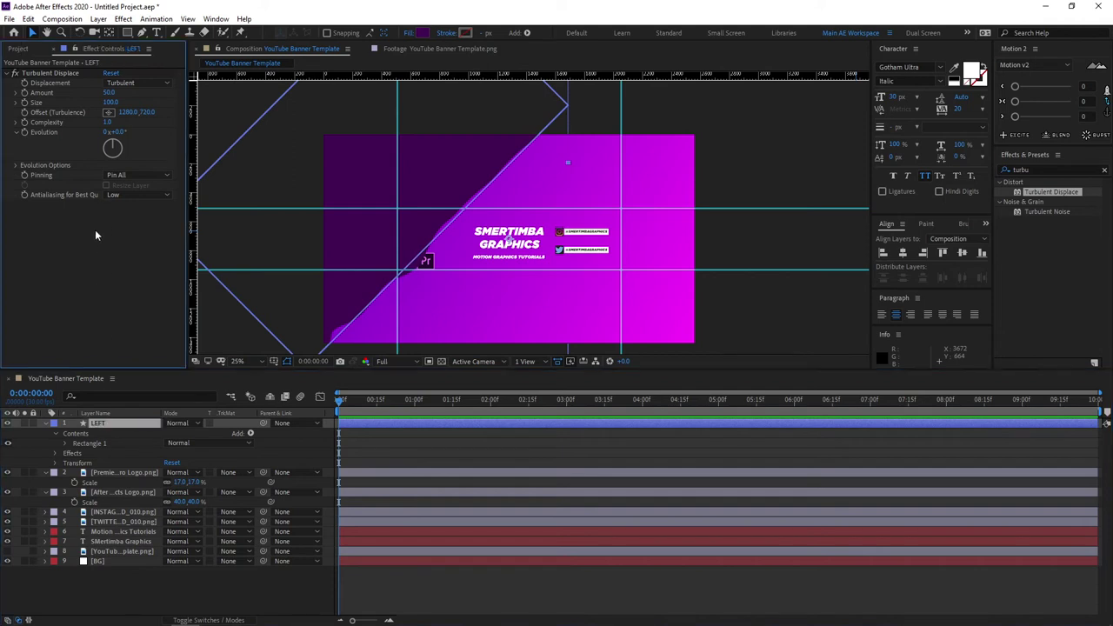
pyautogui.moveTo(109, 93); pyautogui.dragTo(176, 103)
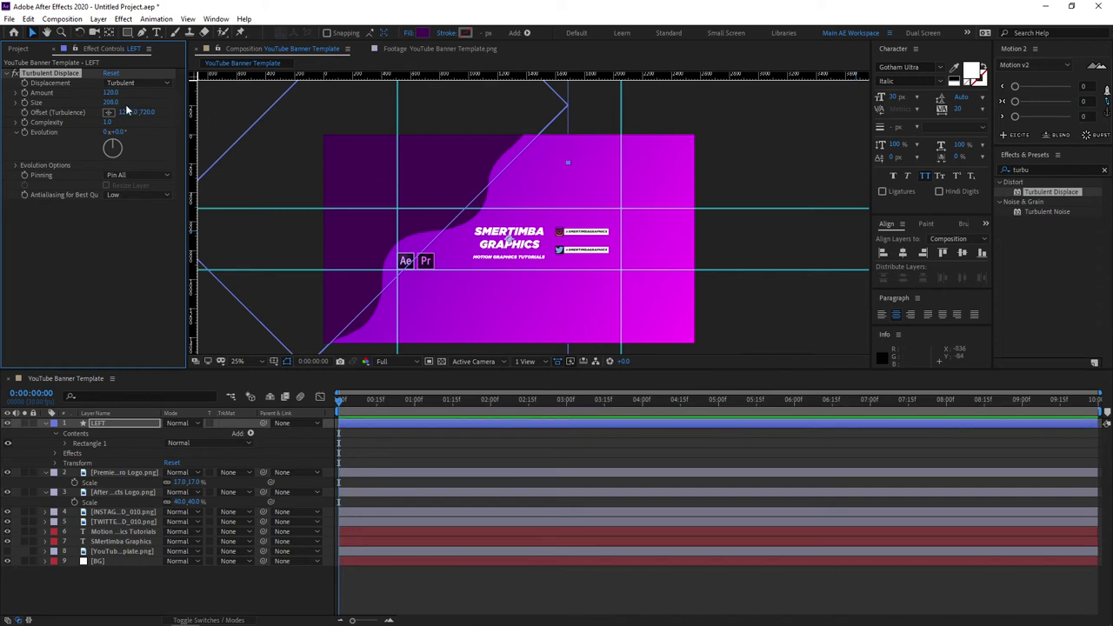
pyautogui.moveTo(415, 152)
pyautogui.mouseDown()
pyautogui.moveTo(437, 153)
pyautogui.moveTo(426, 153)
pyautogui.mouseUp()
pyautogui.click(278, 591)
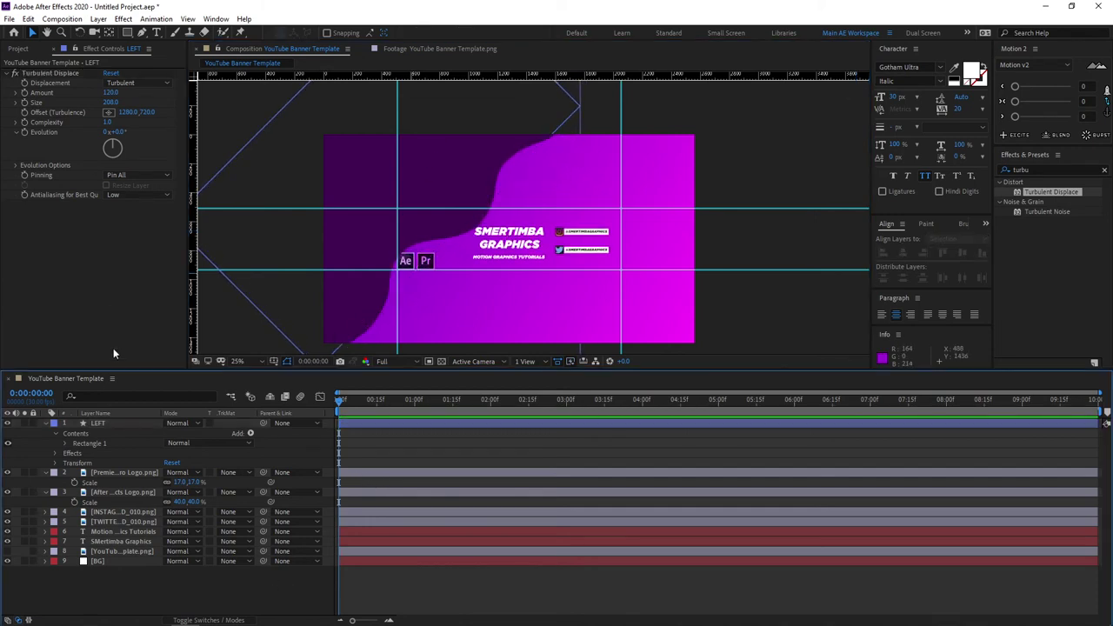
# Apply a Drop Shadow to LEFT with distance 120 and softness 30
pyautogui.click(1047, 169)
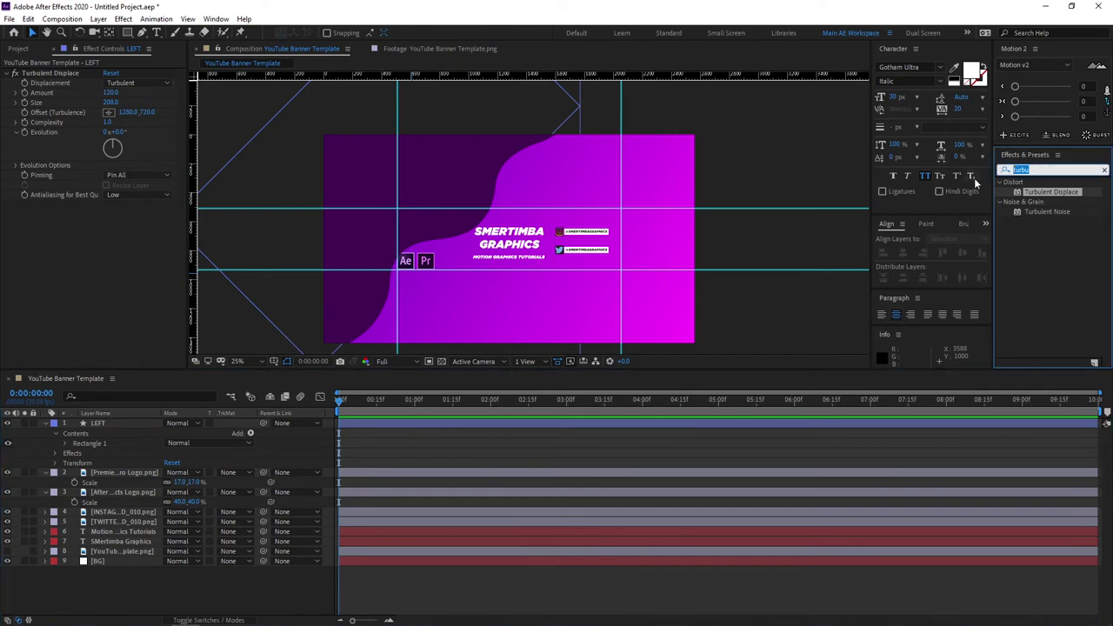
pyautogui.write('drop sha')
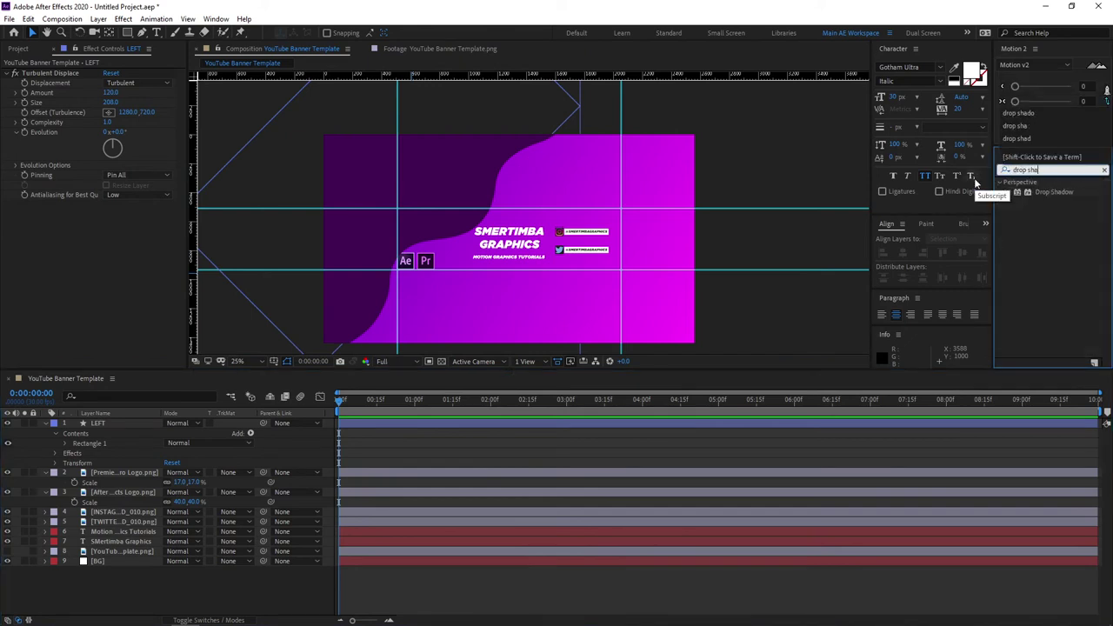
pyautogui.moveTo(1049, 192); pyautogui.dragTo(110, 422)
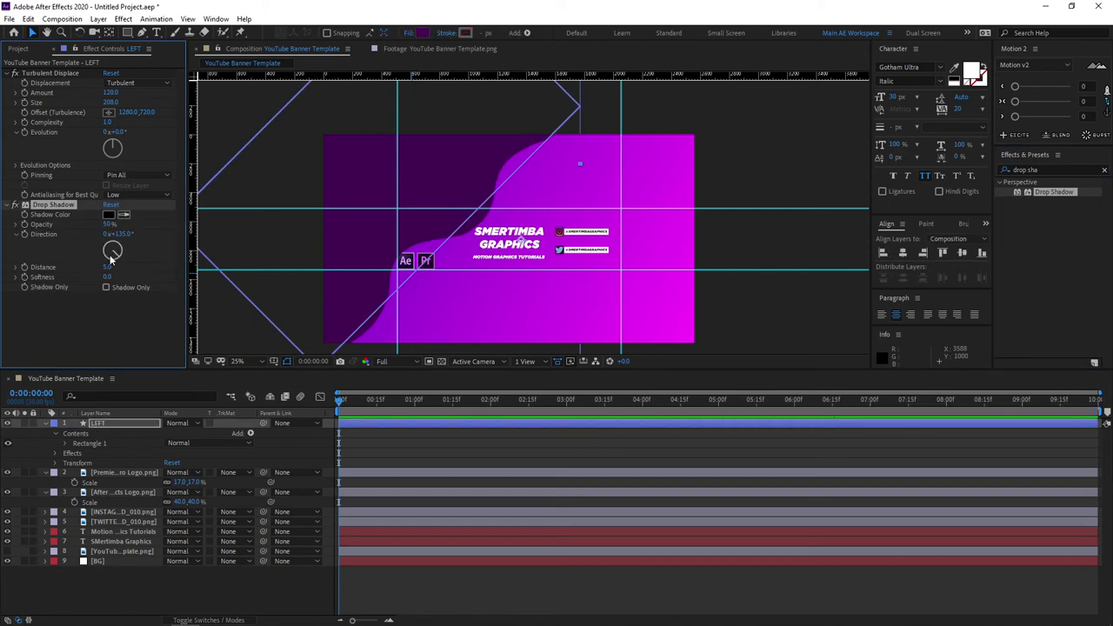
pyautogui.moveTo(108, 272); pyautogui.dragTo(130, 272)
pyautogui.click(112, 268)
pyautogui.write('20')
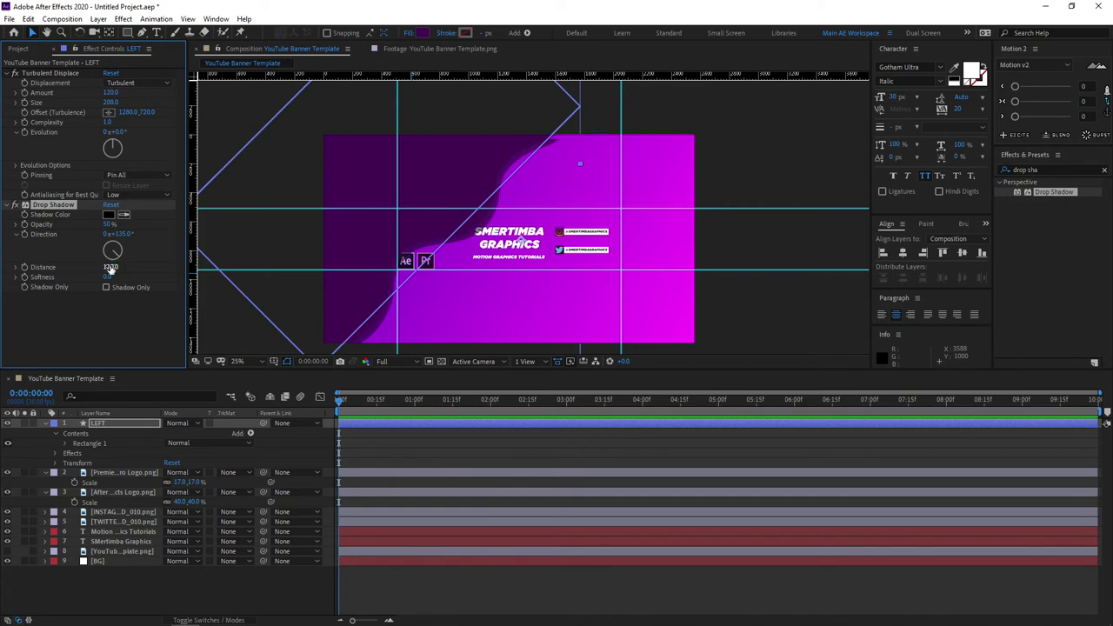
pyautogui.press('Return')
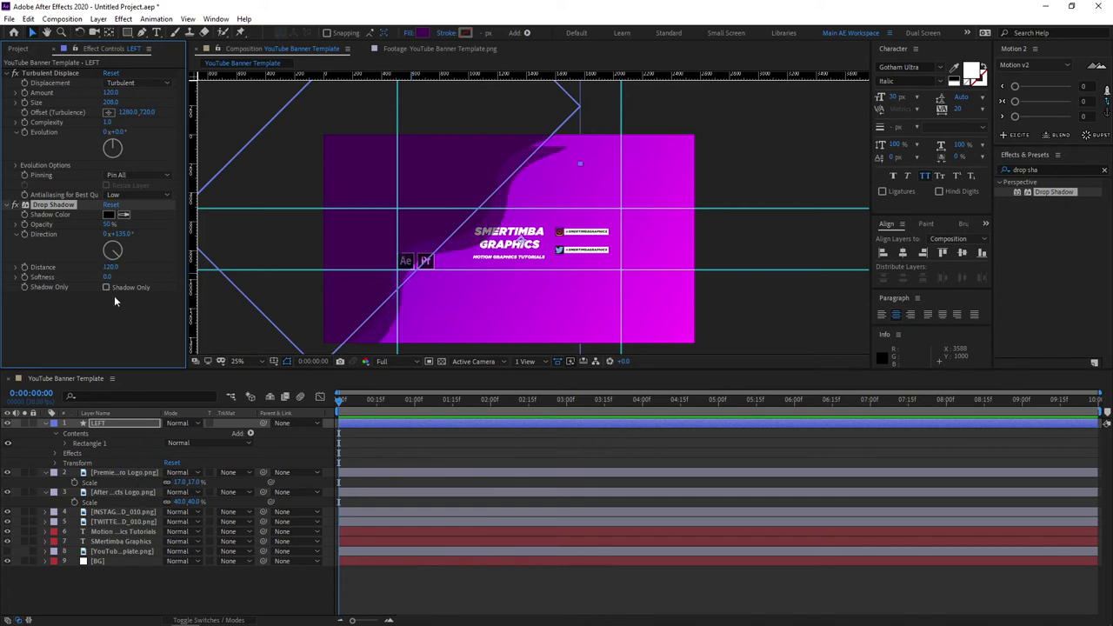
pyautogui.click(125, 332)
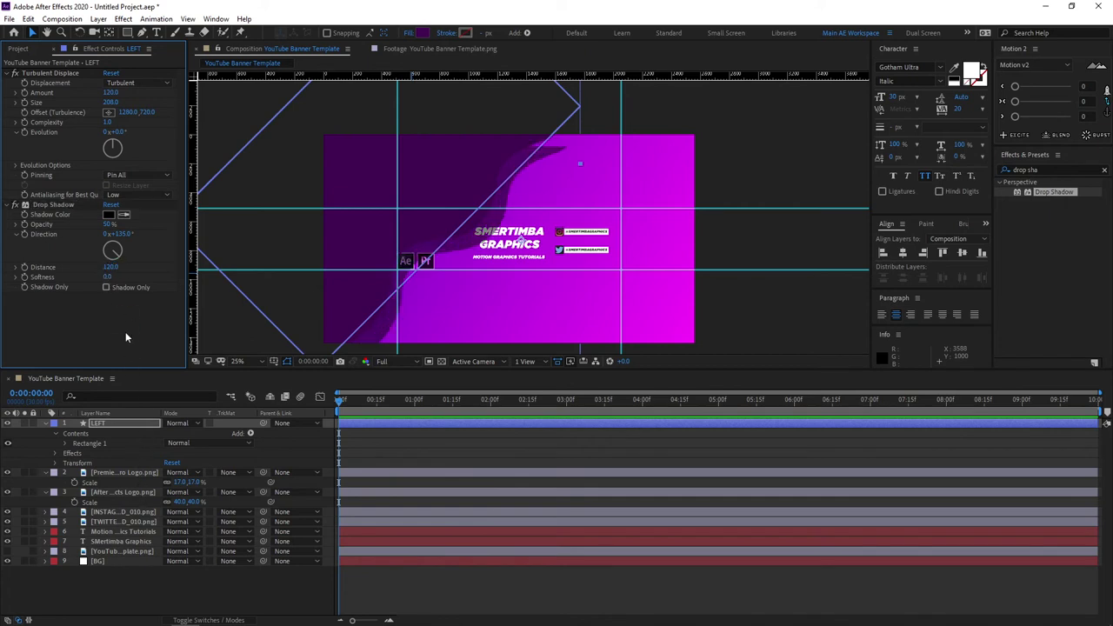
pyautogui.moveTo(110, 277); pyautogui.dragTo(120, 275)
pyautogui.click(107, 276)
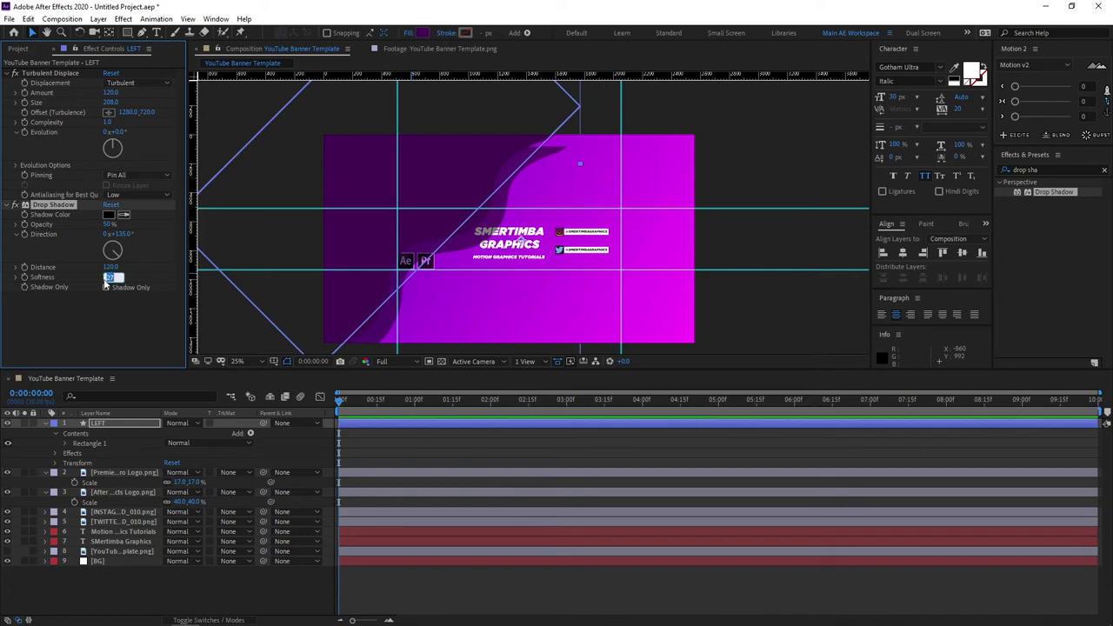
pyautogui.click(225, 582)
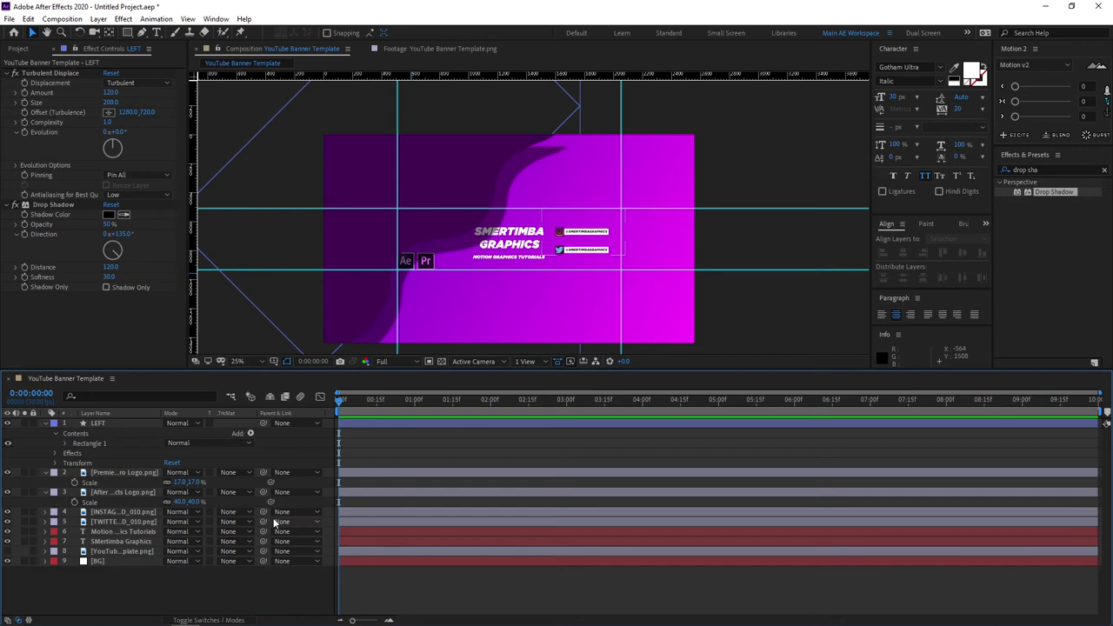
# Move the LEFT layer down to sit just above the BG layer
pyautogui.click(103, 423)
pyautogui.moveTo(105, 423); pyautogui.dragTo(98, 563)
pyautogui.click(175, 588)
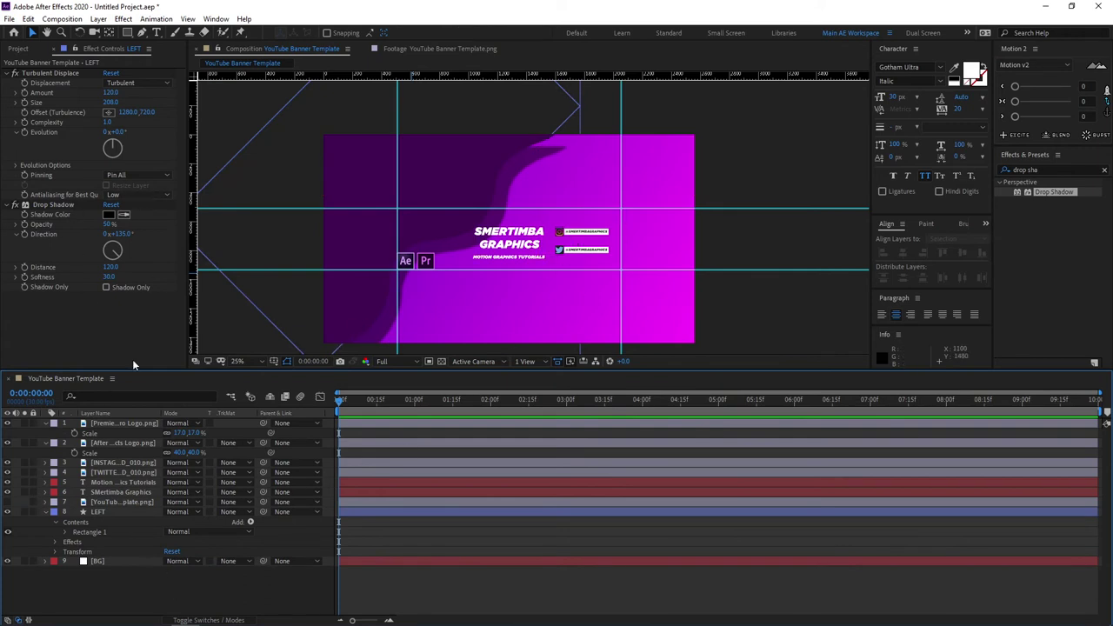
# Duplicate the LEFT layer and name the copy RIGHT
pyautogui.click(109, 513)
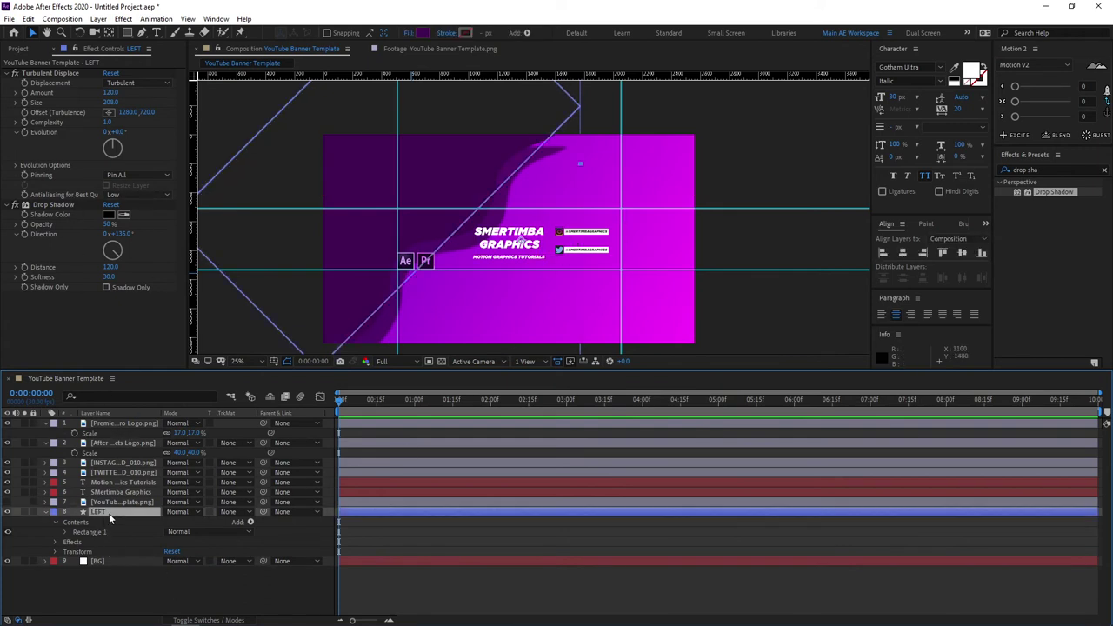
pyautogui.hotkey('ctrl', 'd')
pyautogui.press('Return')
pyautogui.write('RIGHT')
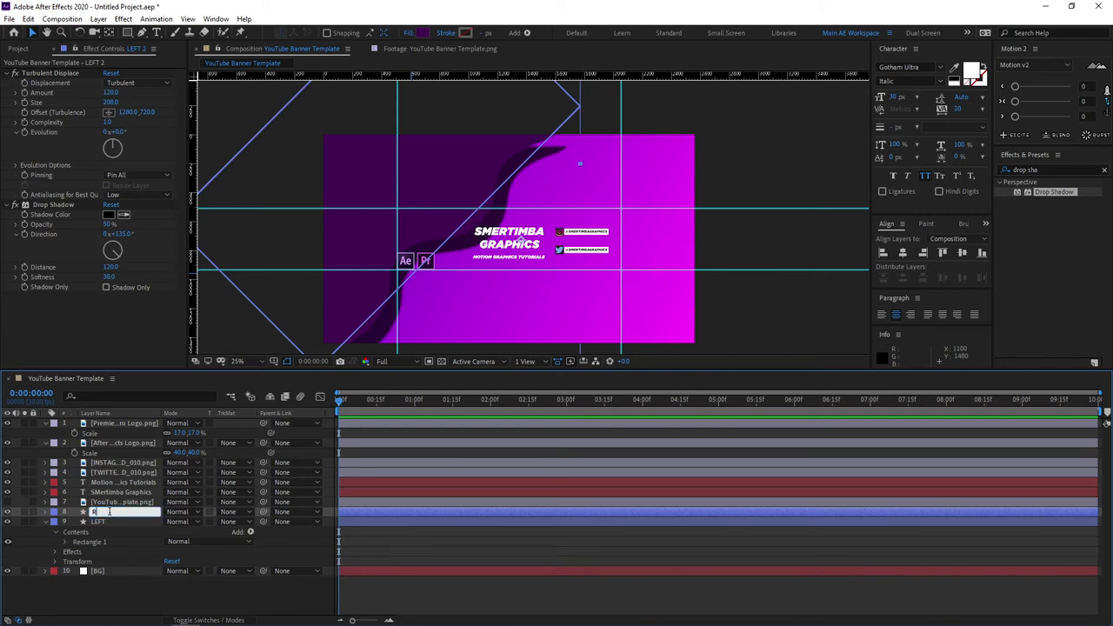
pyautogui.click(175, 407)
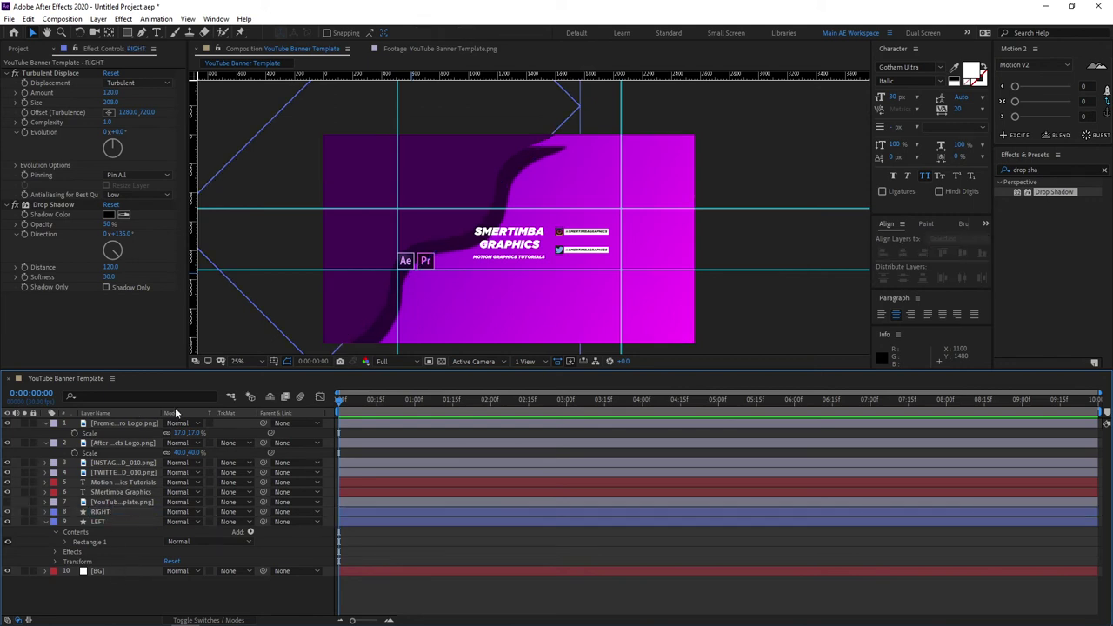
# Move RIGHT to the banner's lower-right side and set its shadow direction to 315°
pyautogui.click(121, 511)
pyautogui.moveTo(431, 189); pyautogui.dragTo(662, 334)
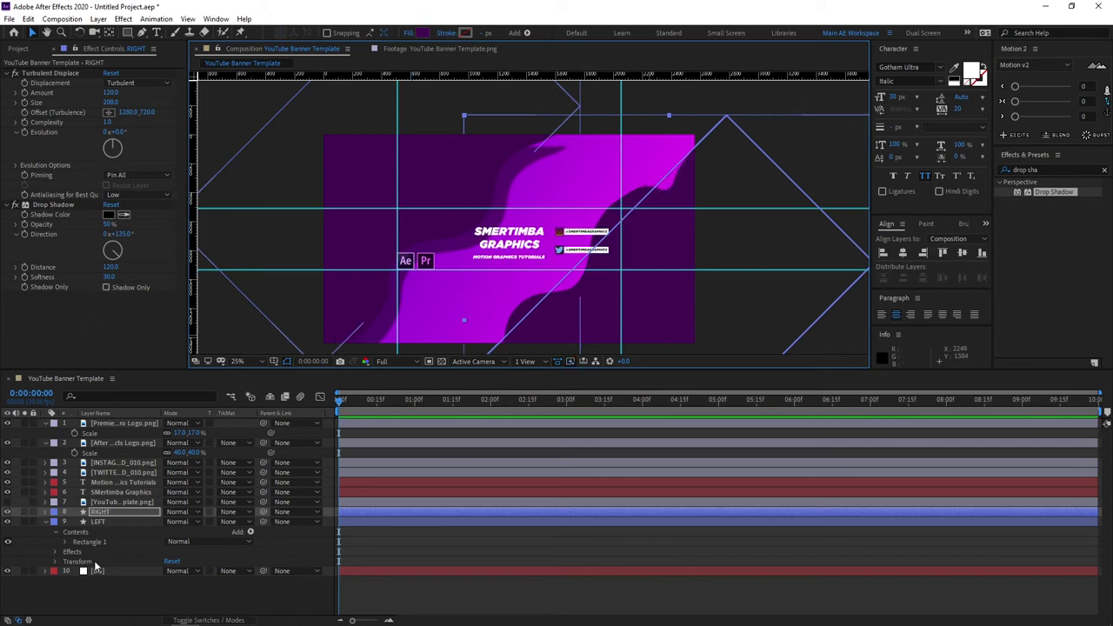
pyautogui.click(106, 276)
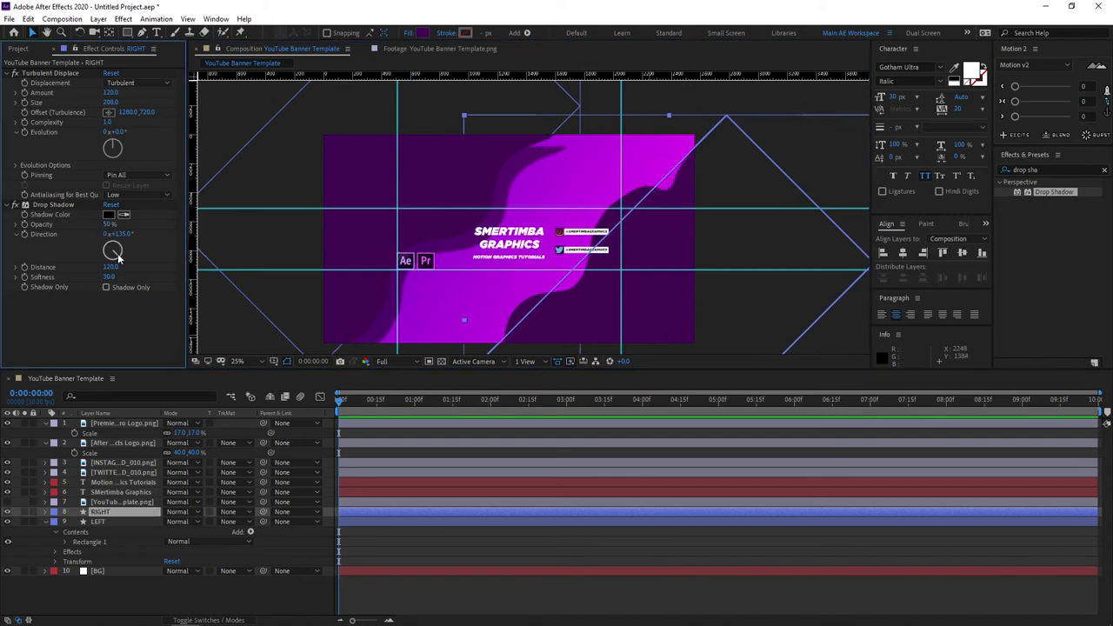
pyautogui.click(108, 245)
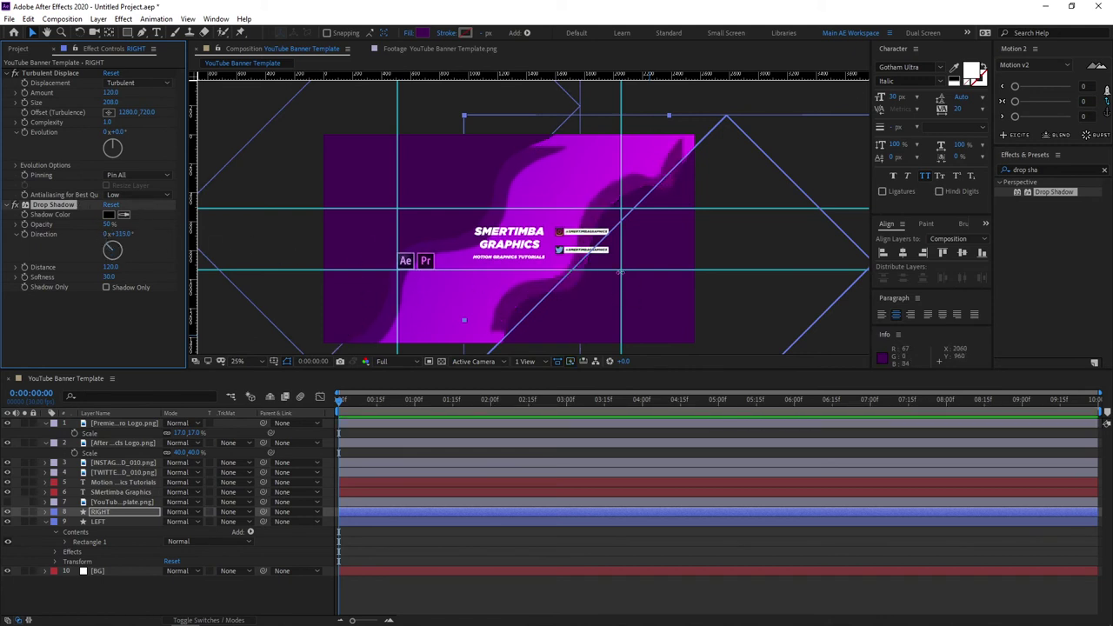
pyautogui.click(298, 546)
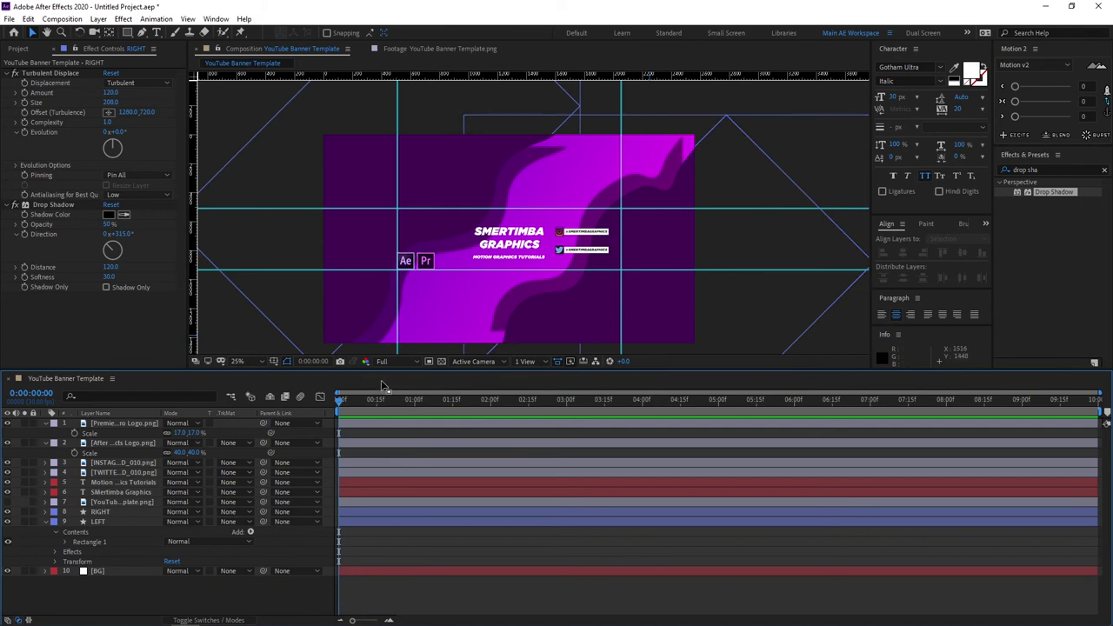
# Preview the banner with both waves and recentre the view
pyautogui.moveTo(364, 400); pyautogui.dragTo(341, 403)
pyautogui.press('space')
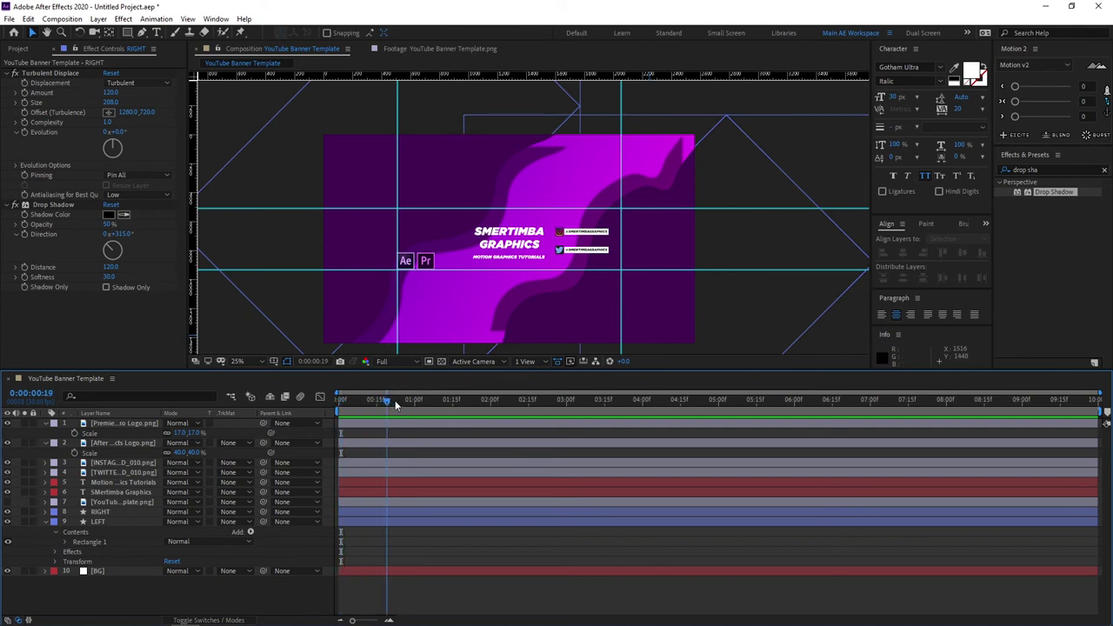
pyautogui.press('space')
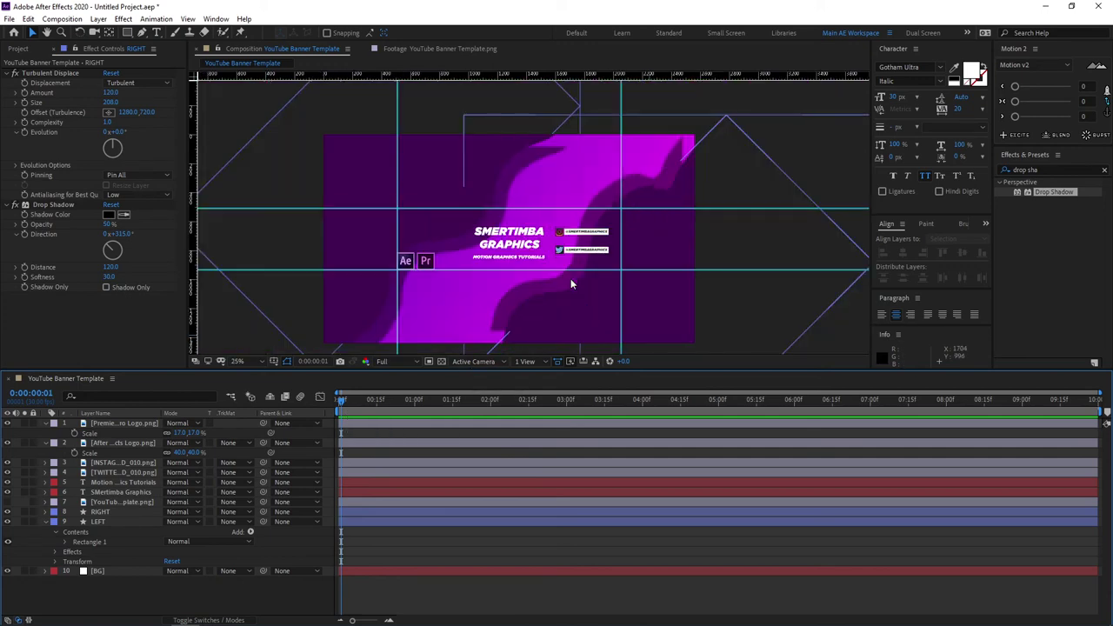
pyautogui.scroll(4, 570, 279)
pyautogui.scroll(-2, 550, 268)
pyautogui.moveTo(556, 190); pyautogui.dragTo(564, 185)
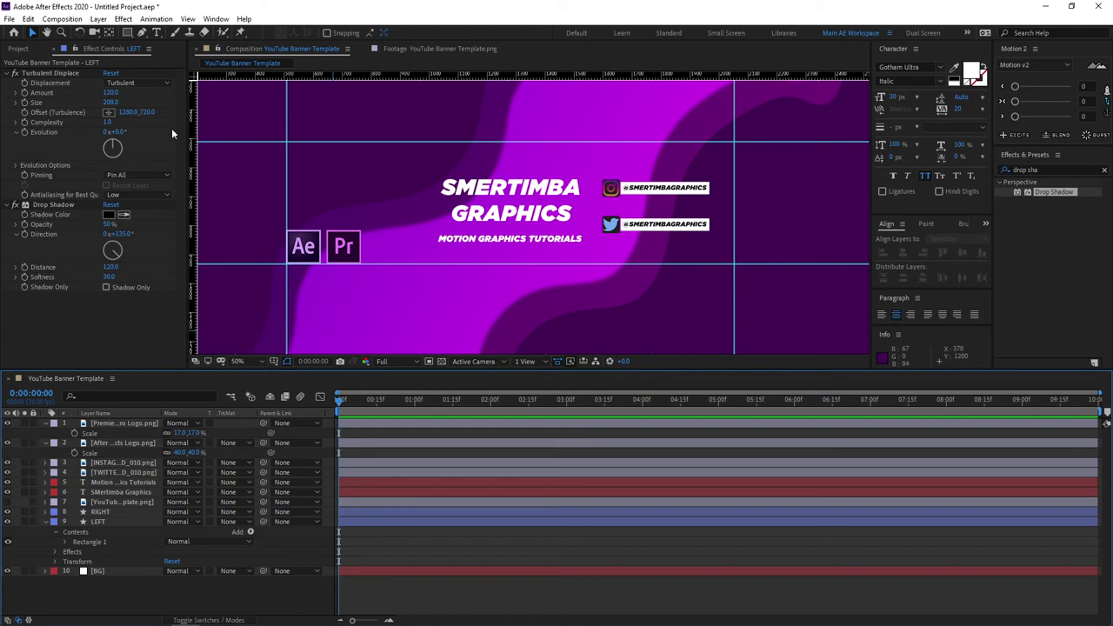
# Draw a no-fill, 10 px white vertical line just left of the SMERTIMBA GRAPHICS title
pyautogui.click(143, 37)
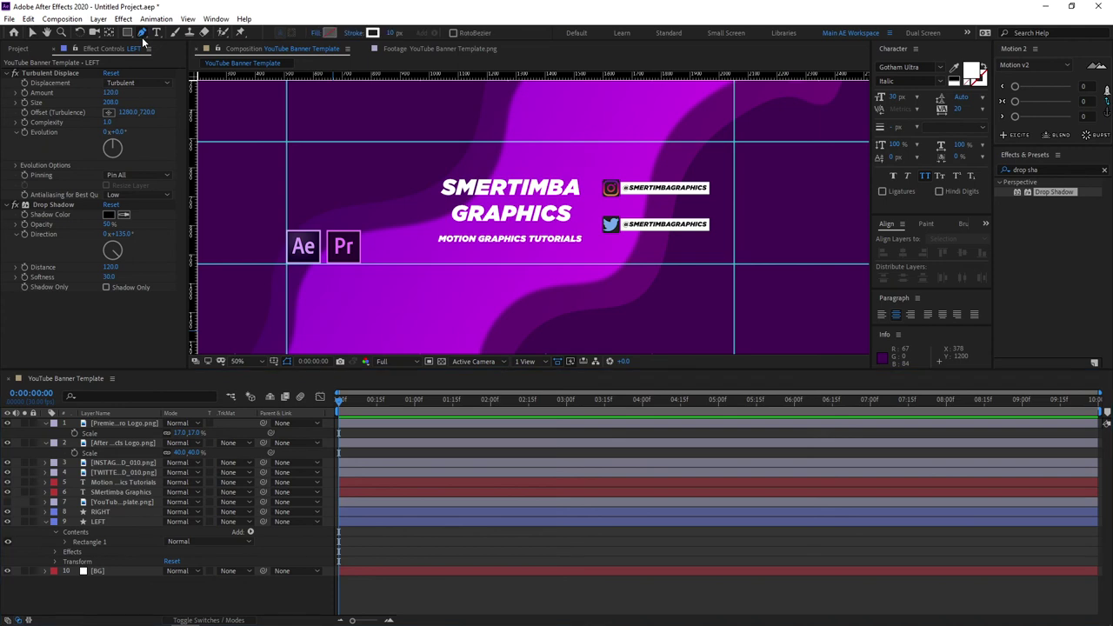
pyautogui.click(315, 33)
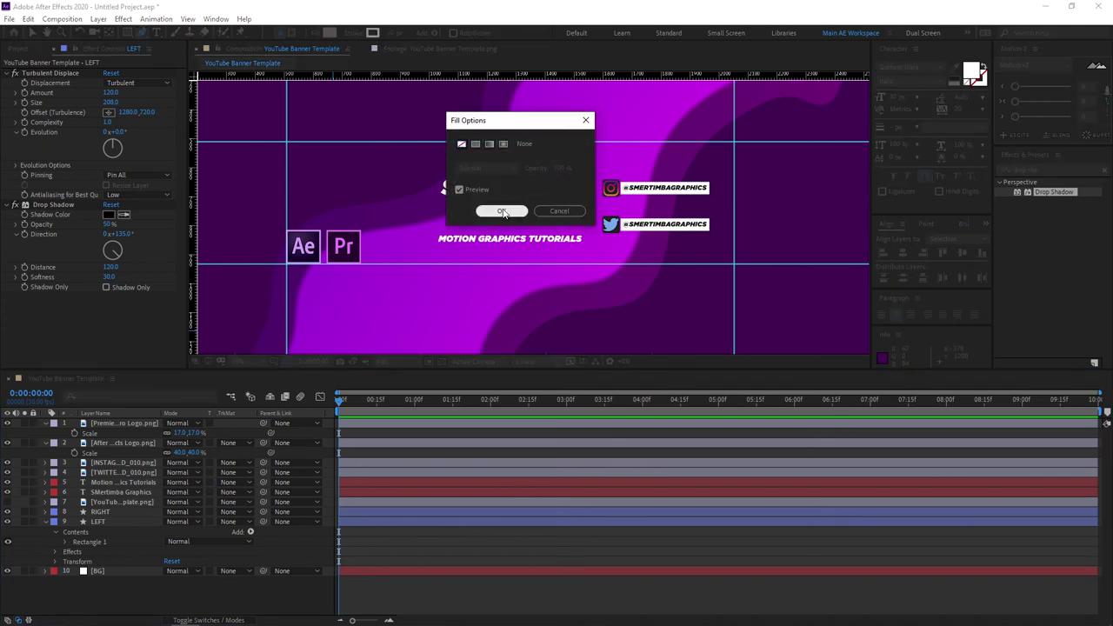
pyautogui.click(502, 212)
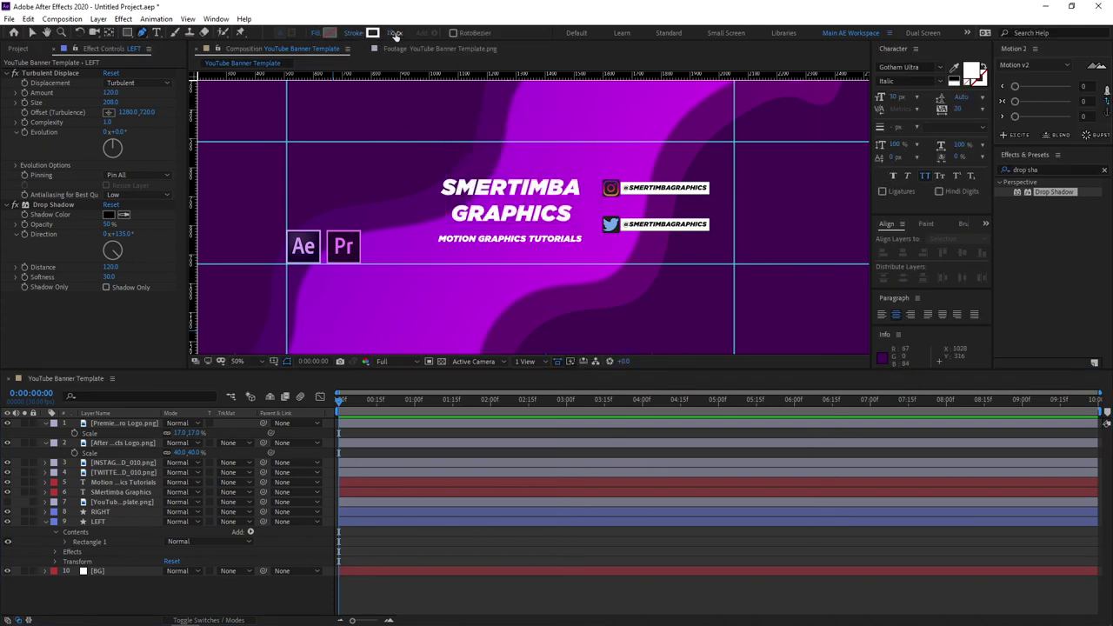
pyautogui.moveTo(395, 36); pyautogui.dragTo(401, 36)
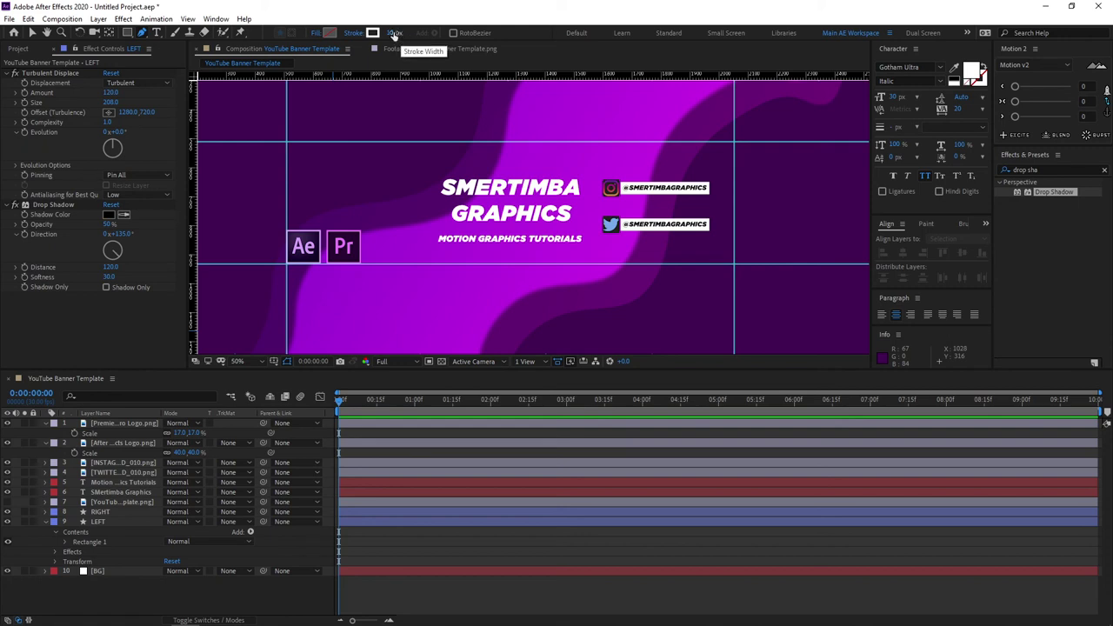
pyautogui.click(425, 164)
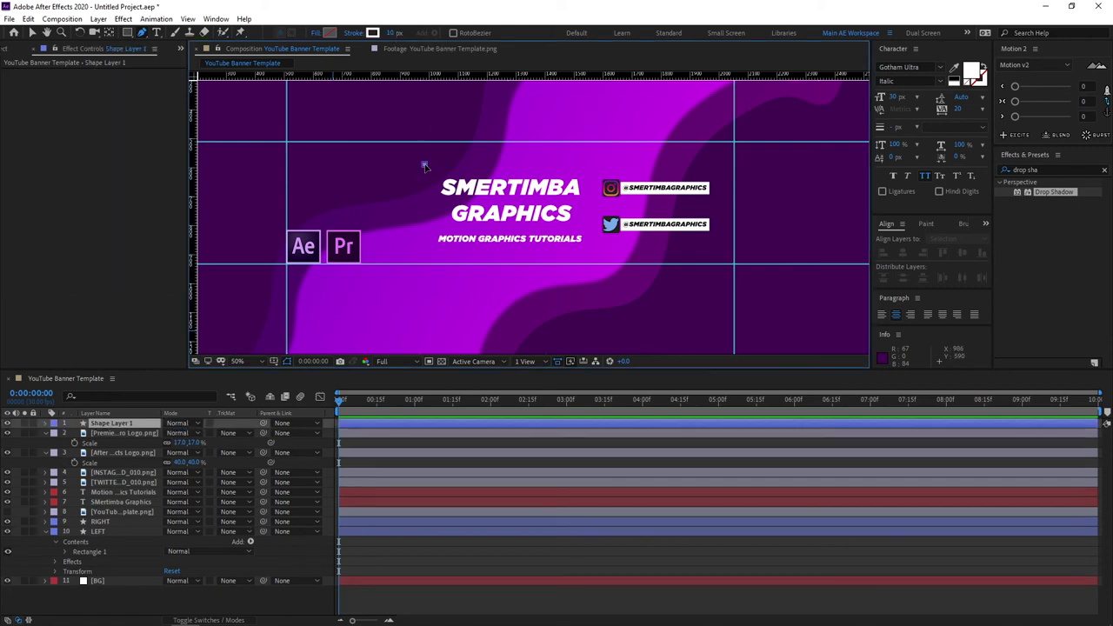
pyautogui.click(425, 233)
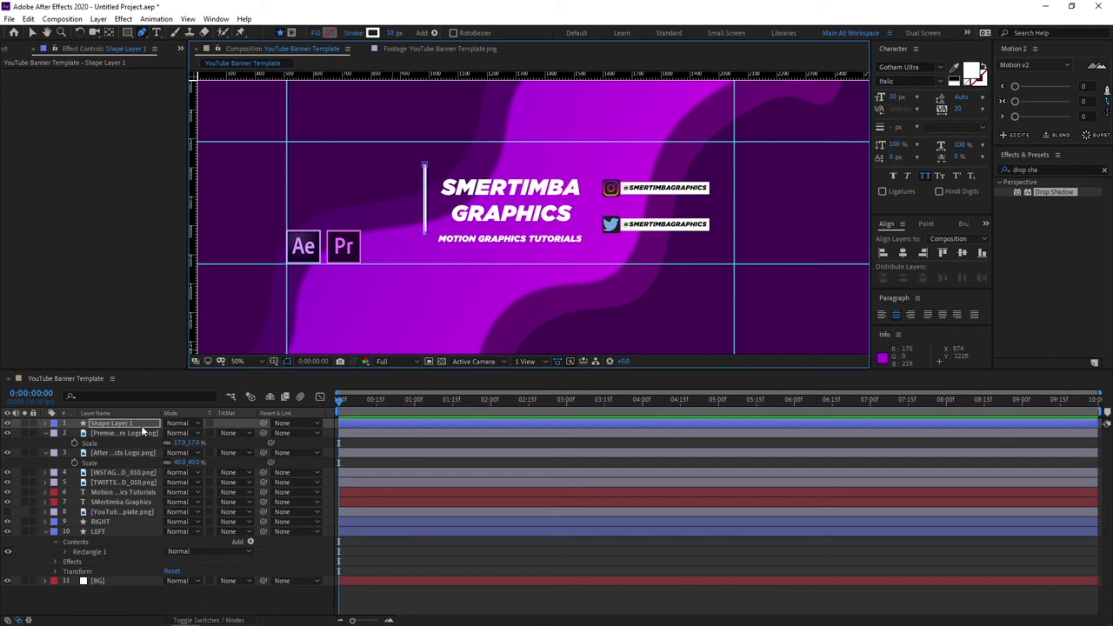
# Add a Repeater to the line's shape layer, making three parallel copies
pyautogui.click(47, 424)
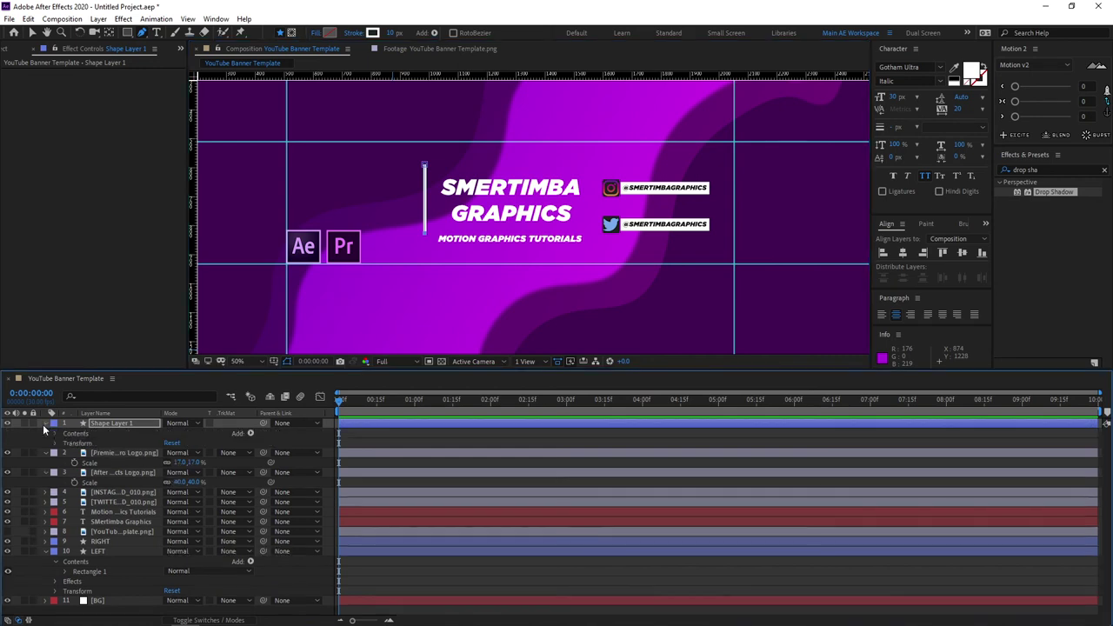
pyautogui.click(250, 432)
pyautogui.click(289, 346)
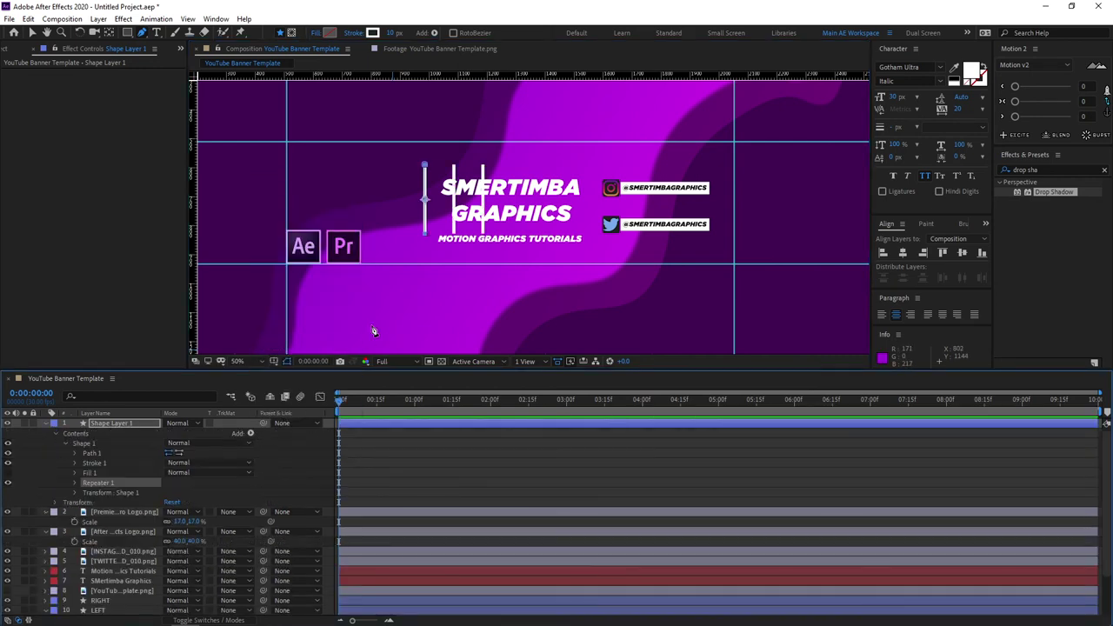
pyautogui.click(74, 482)
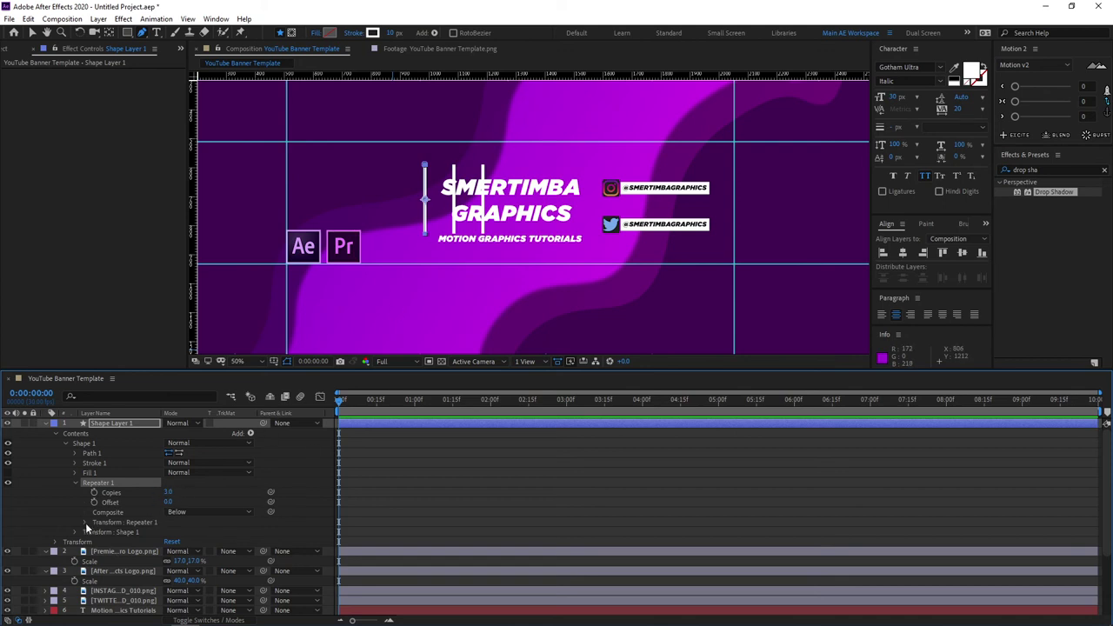
pyautogui.click(75, 483)
# Move the three repeated lines left of the title
pyautogui.click(32, 32)
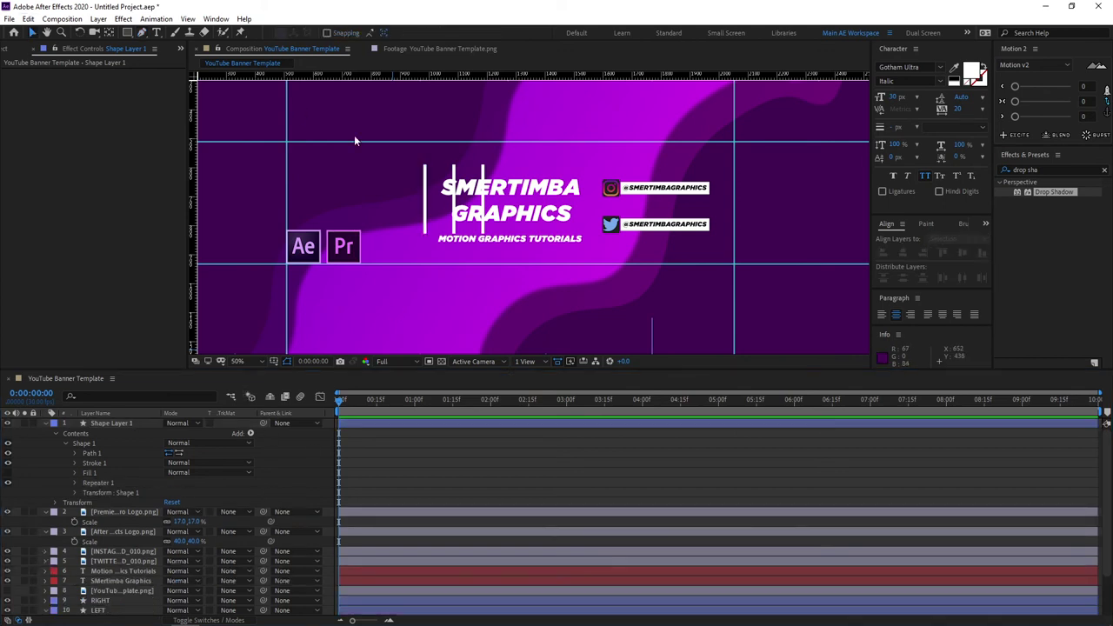
pyautogui.click(424, 199)
pyautogui.moveTo(424, 199); pyautogui.dragTo(361, 201)
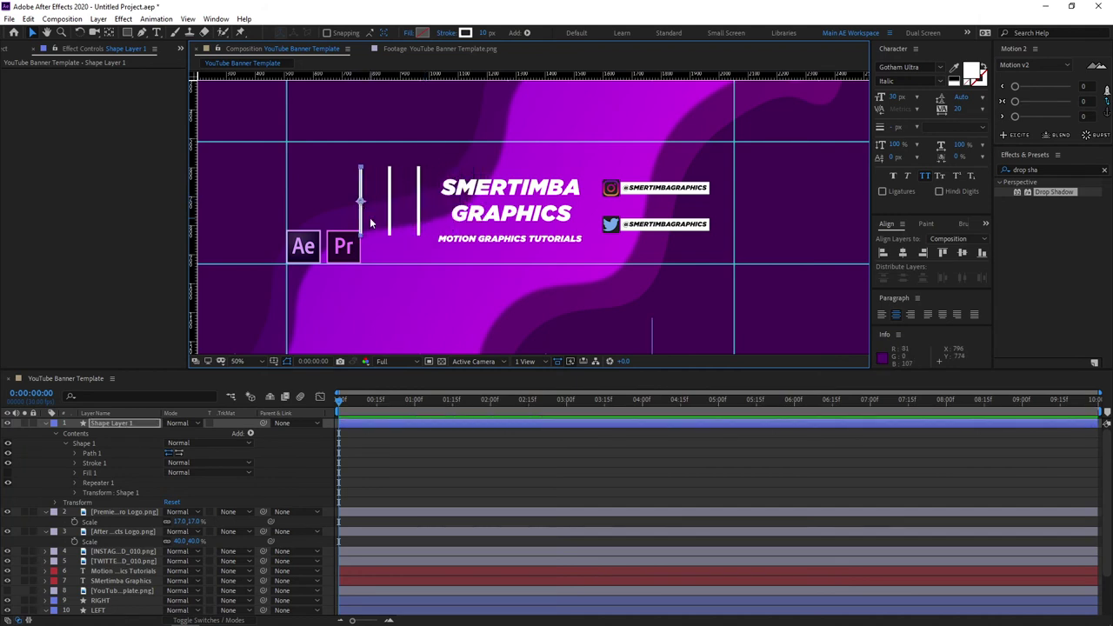
# Tilt the three lines diagonally, move their layer above BG, and place them beside the Ae/Pr badges
pyautogui.press('w')
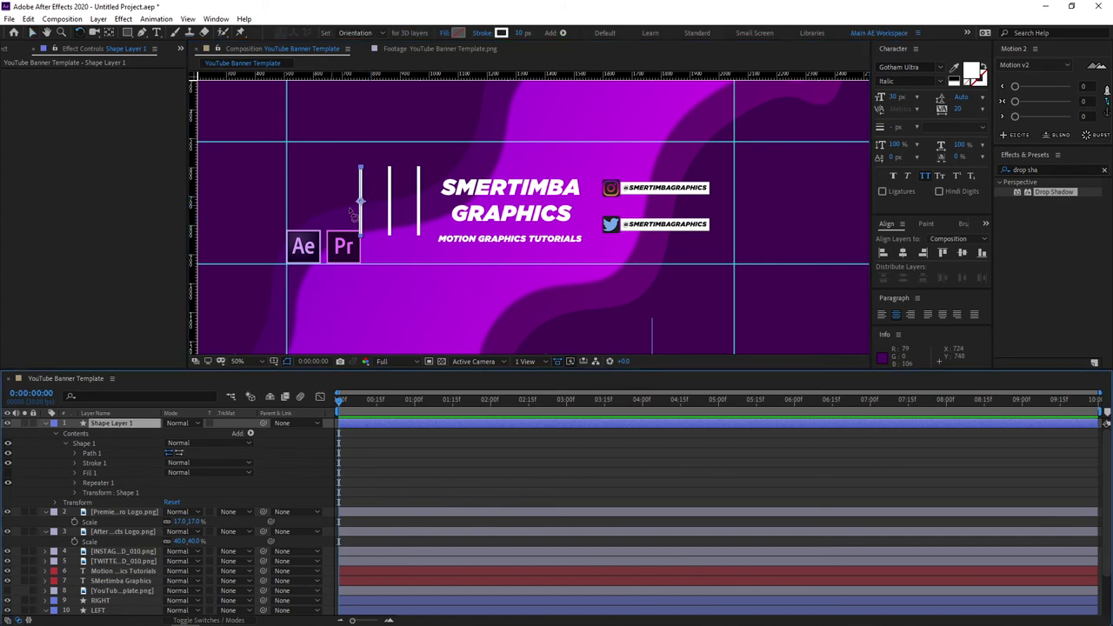
pyautogui.moveTo(339, 174); pyautogui.dragTo(336, 177)
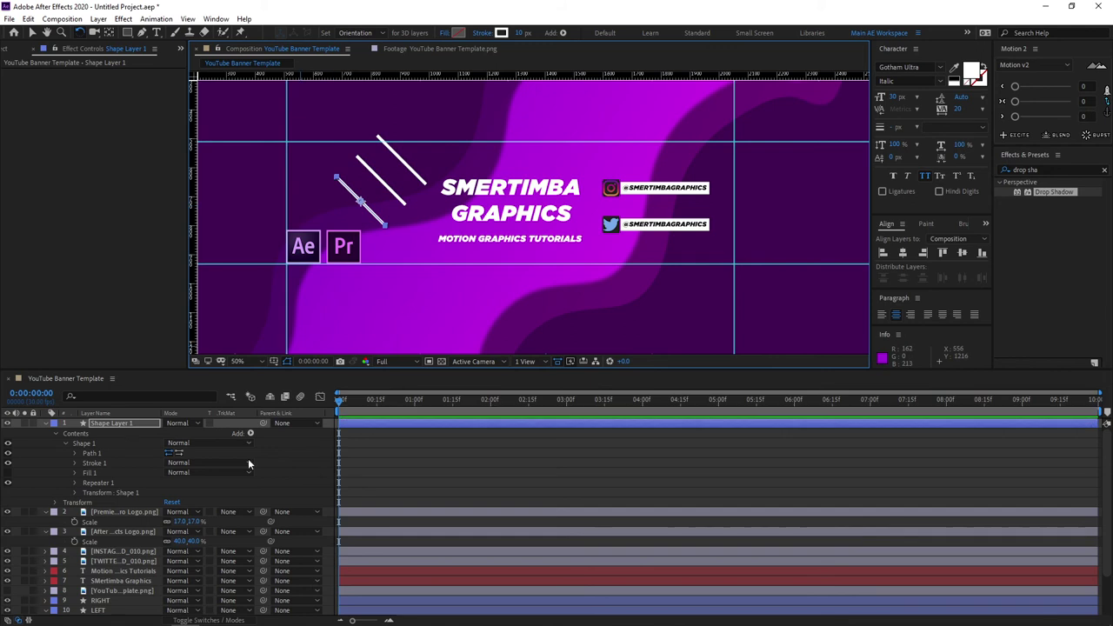
pyautogui.click(275, 469)
pyautogui.press('v')
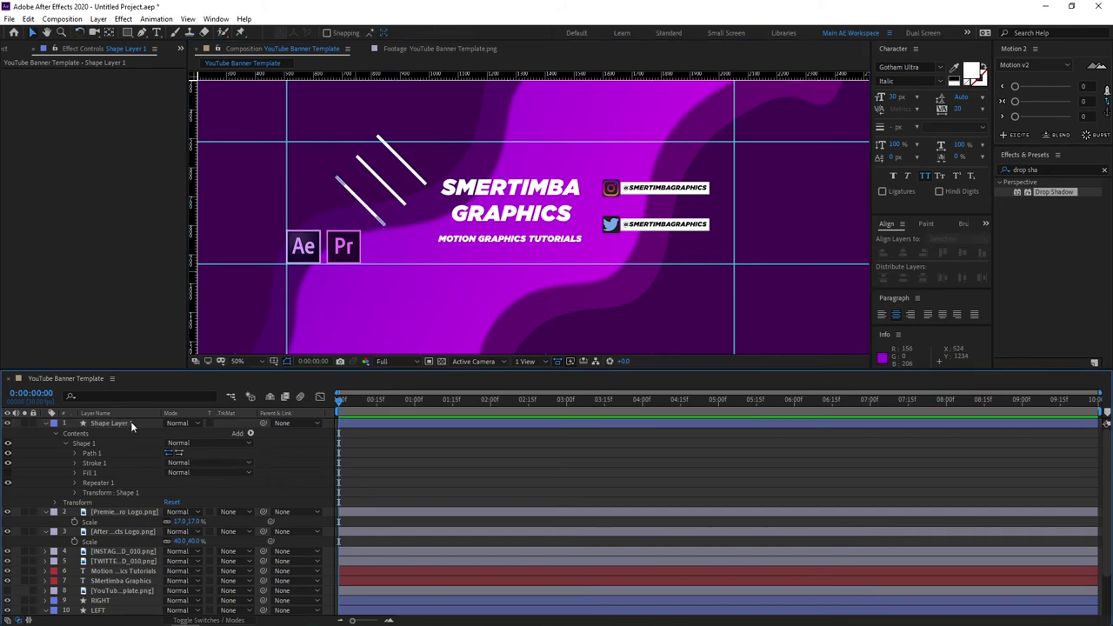
pyautogui.click(47, 423)
pyautogui.moveTo(106, 423); pyautogui.dragTo(98, 563)
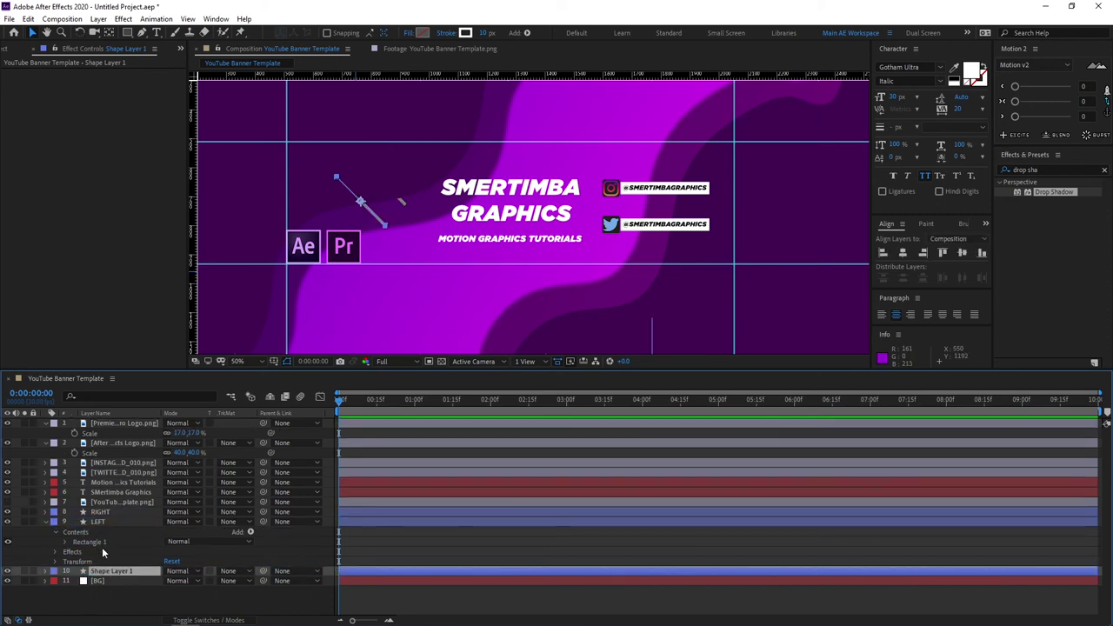
pyautogui.moveTo(360, 202); pyautogui.dragTo(362, 232)
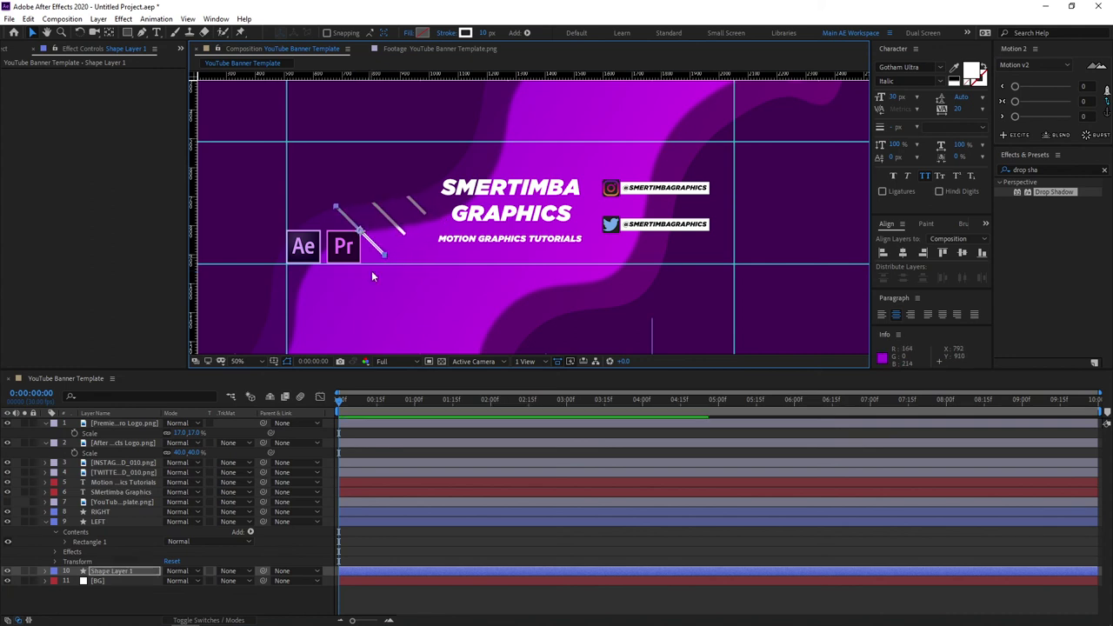
# Deselect the diagonal lines in the composition
pyautogui.click(311, 551)
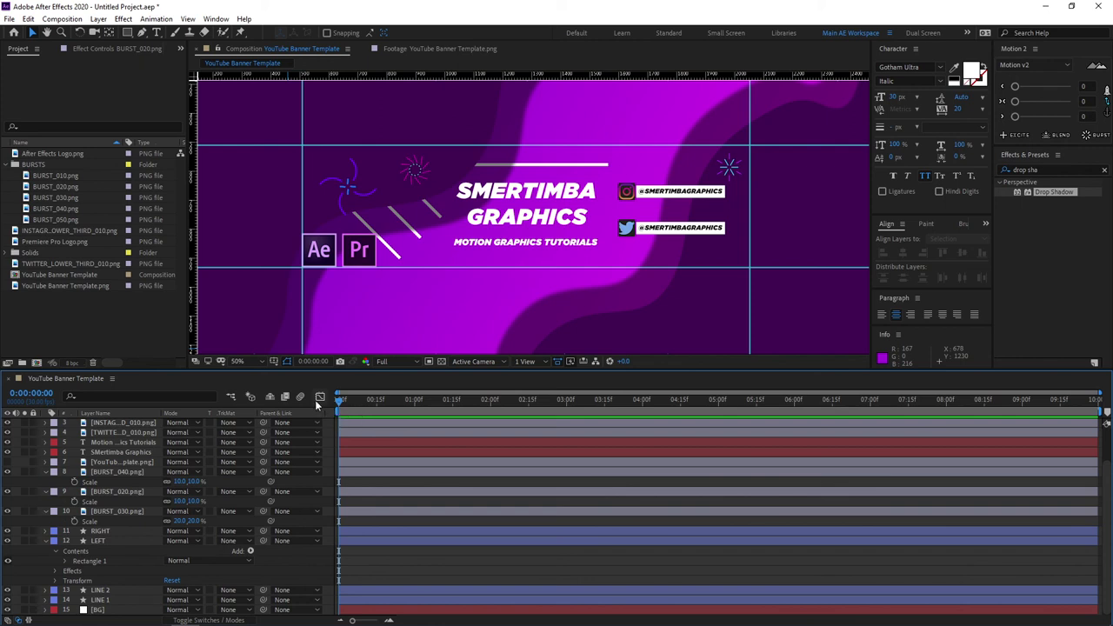
# Limit the work area to the single frame at 0:00:00:07
pyautogui.moveTo(339, 402); pyautogui.dragTo(363, 404)
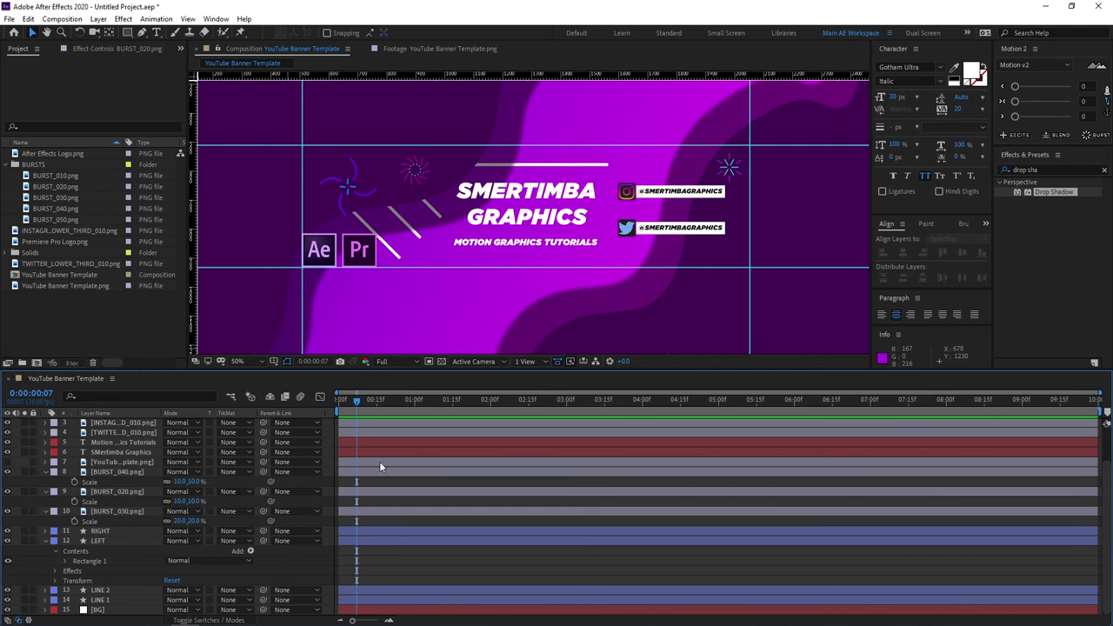
pyautogui.press('b')
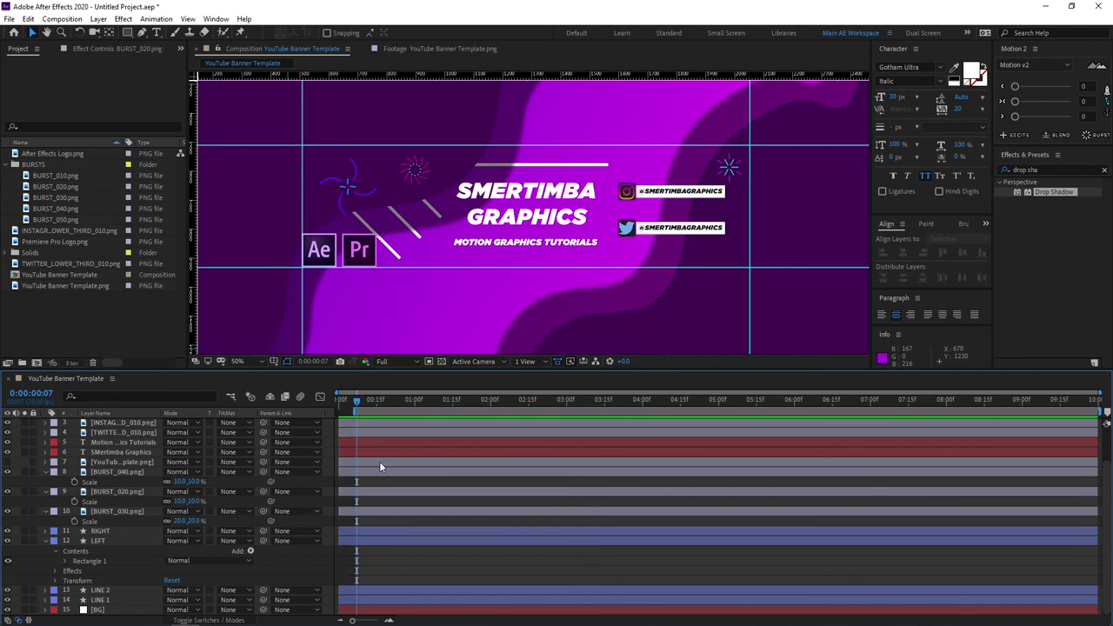
pyautogui.press('n')
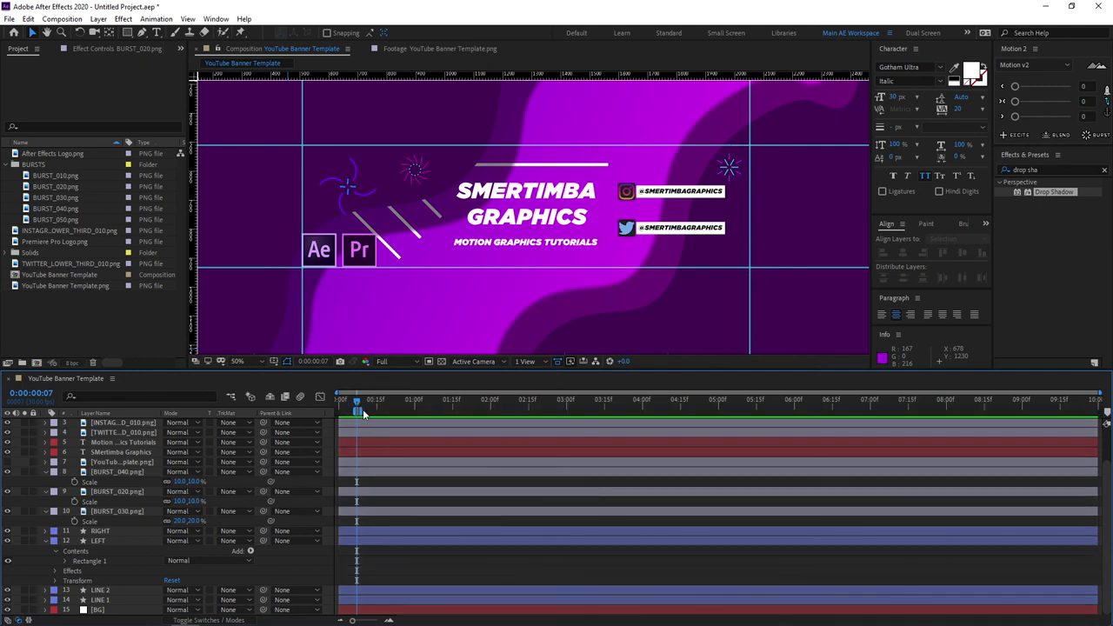
# Add the banner composition to the Adobe Media Encoder queue
pyautogui.click(9, 19)
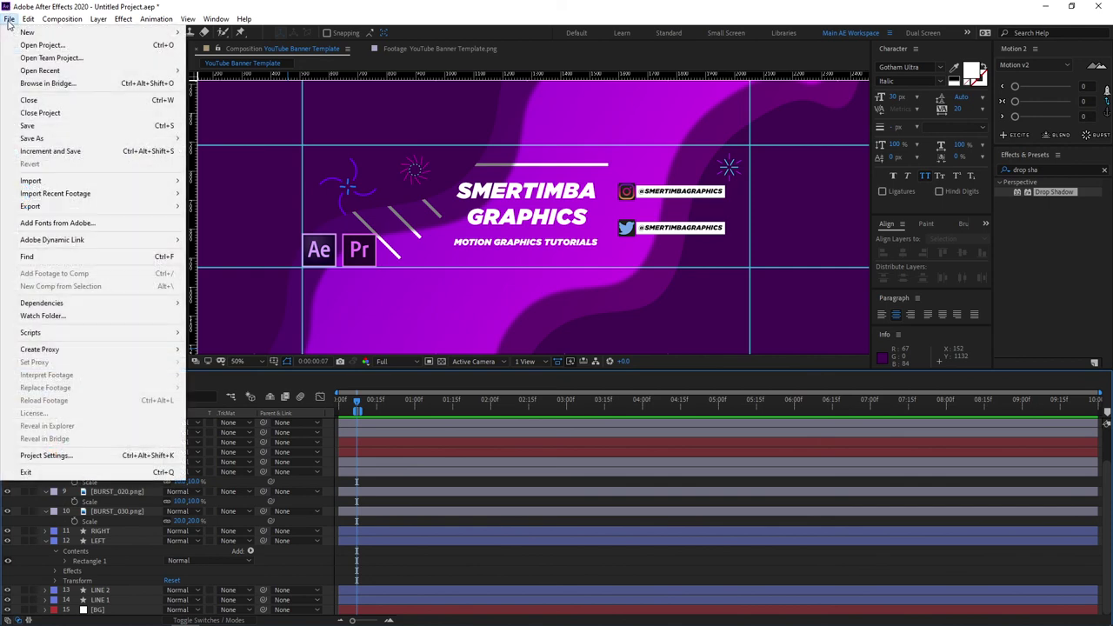
pyautogui.moveTo(35, 209)
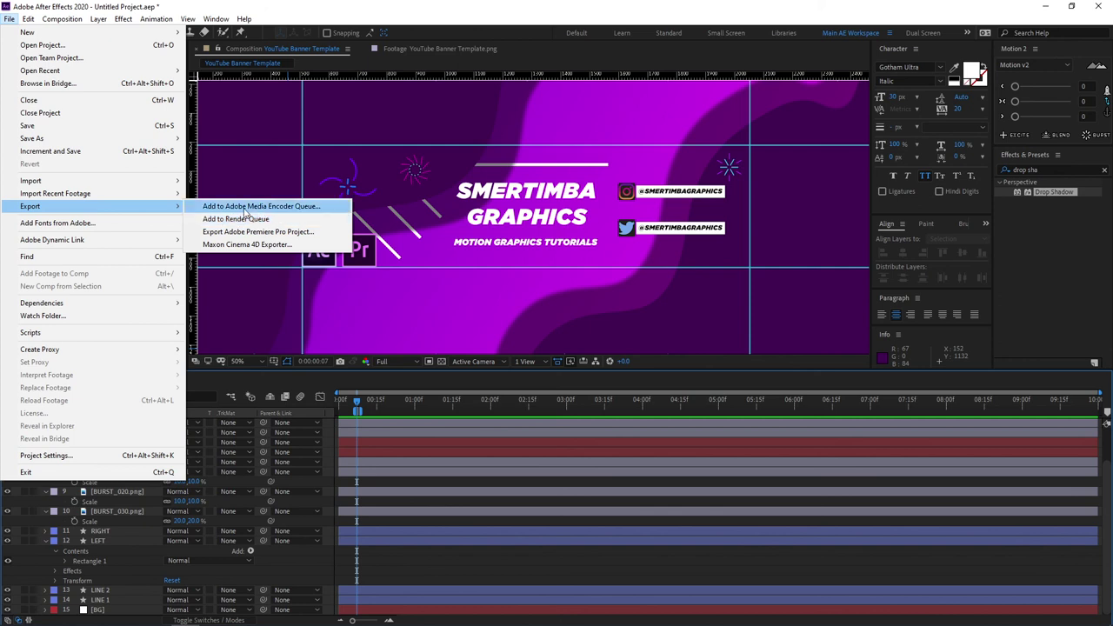
pyautogui.click(282, 209)
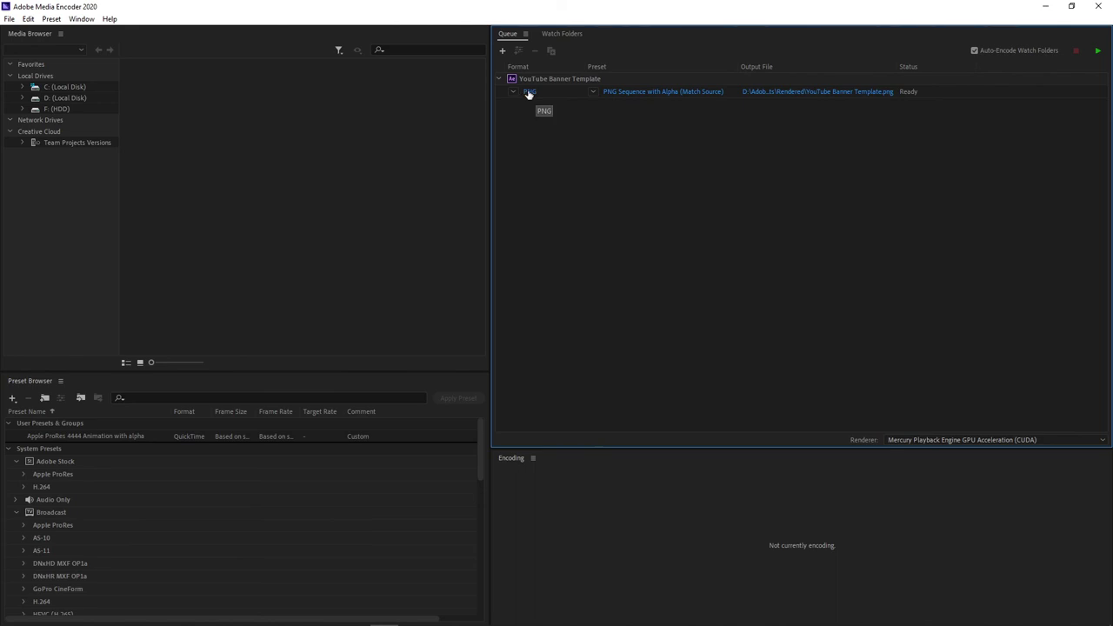
# Keep PNG format with the PNG Sequence with Alpha (Match Source) preset and check the output location
pyautogui.click(529, 92)
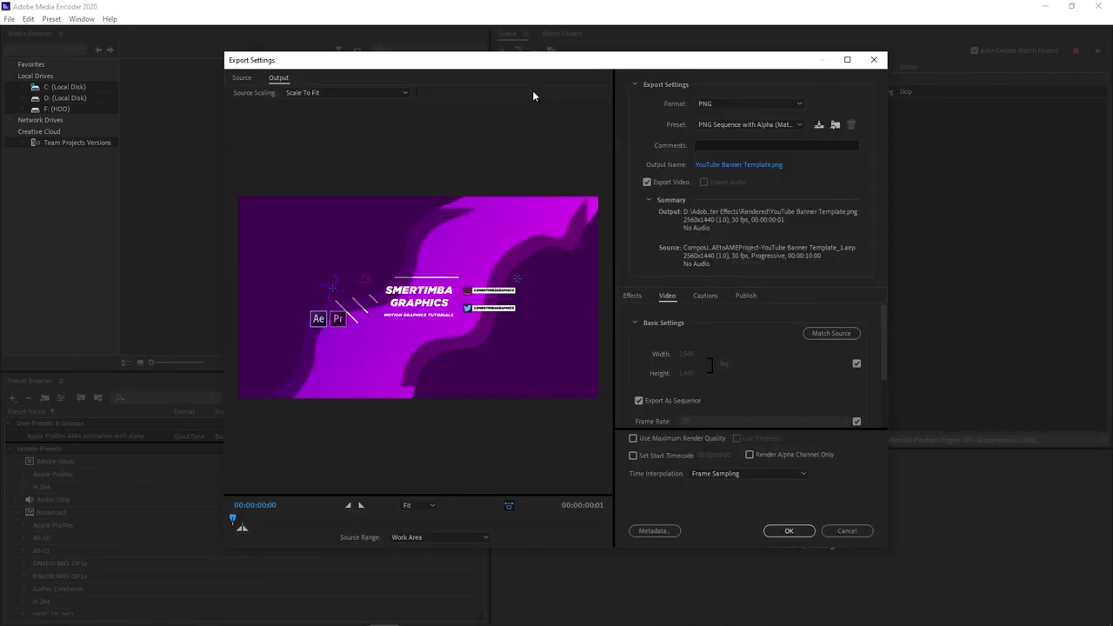
pyautogui.moveTo(595, 63); pyautogui.dragTo(575, 71)
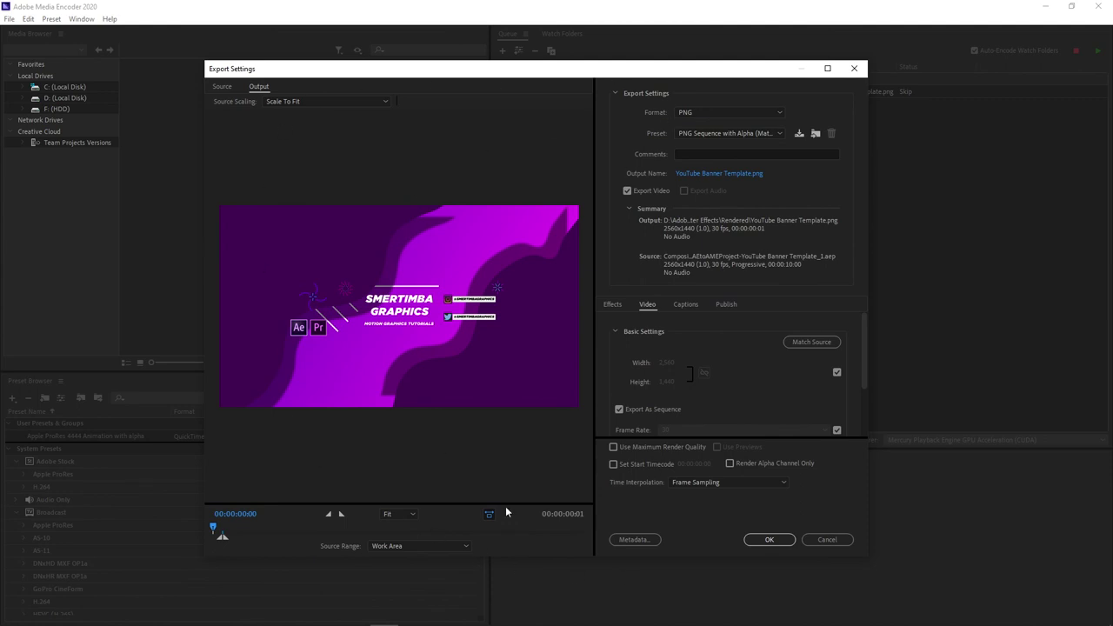
pyautogui.click(689, 115)
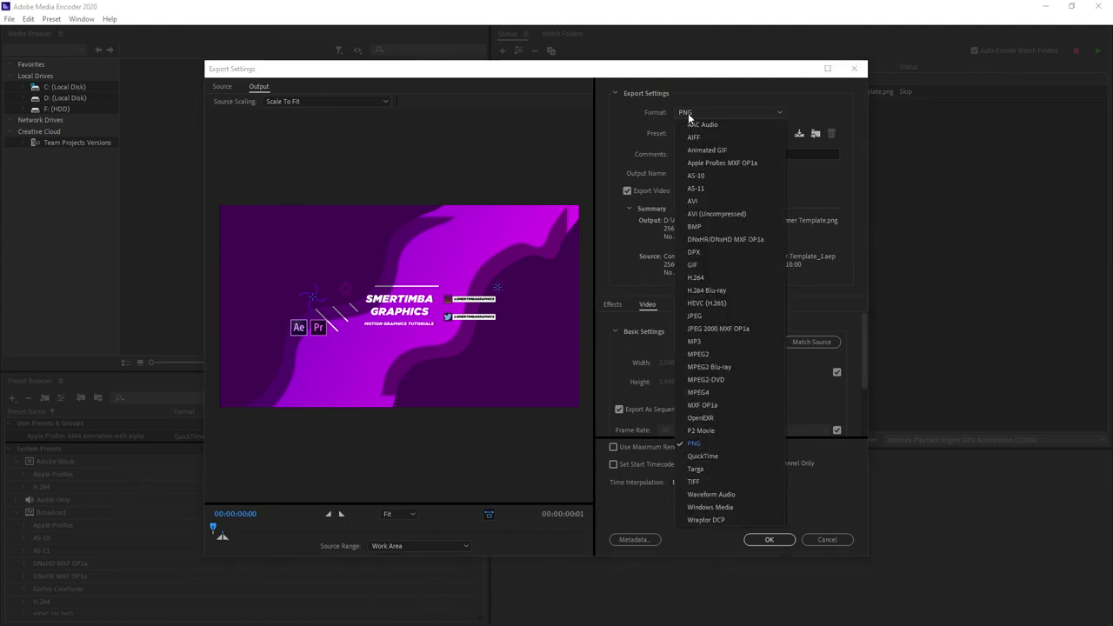
pyautogui.click(698, 445)
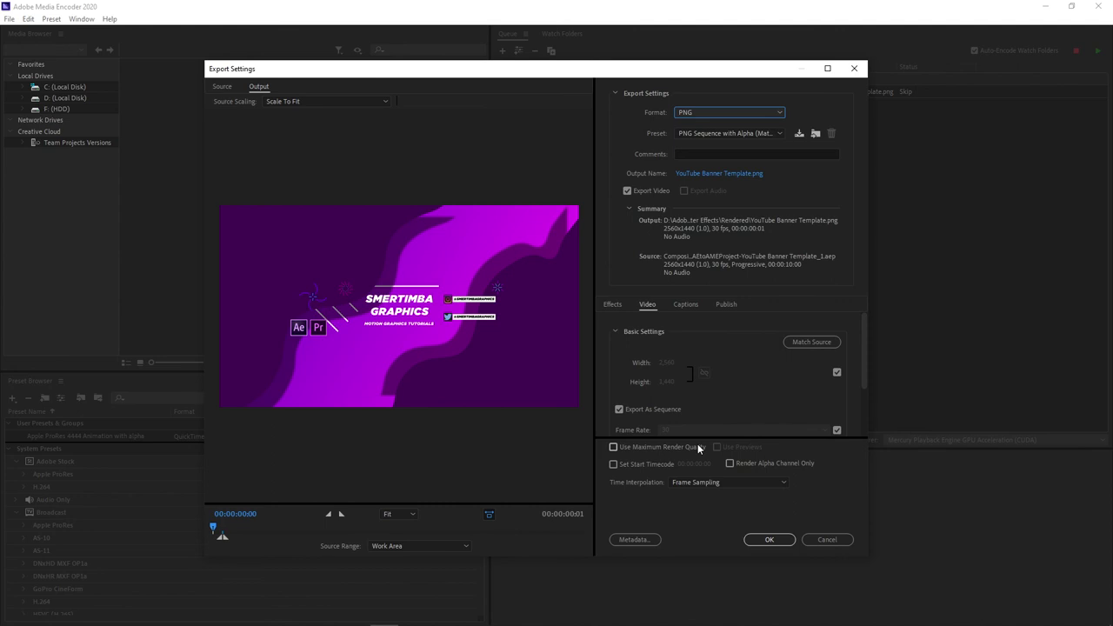
pyautogui.click(755, 133)
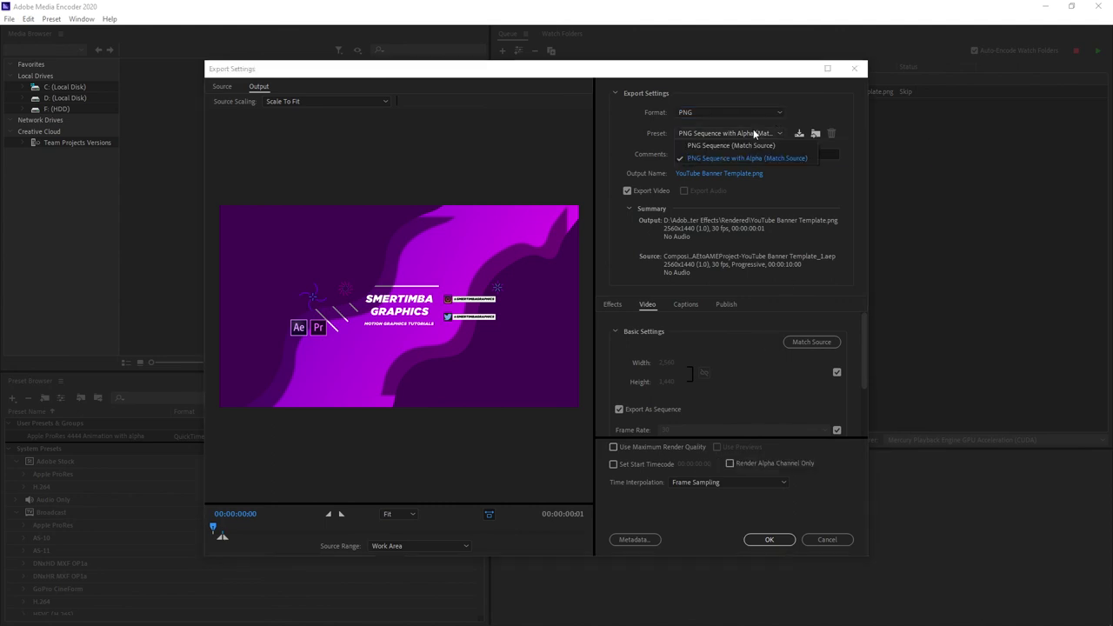
pyautogui.click(715, 158)
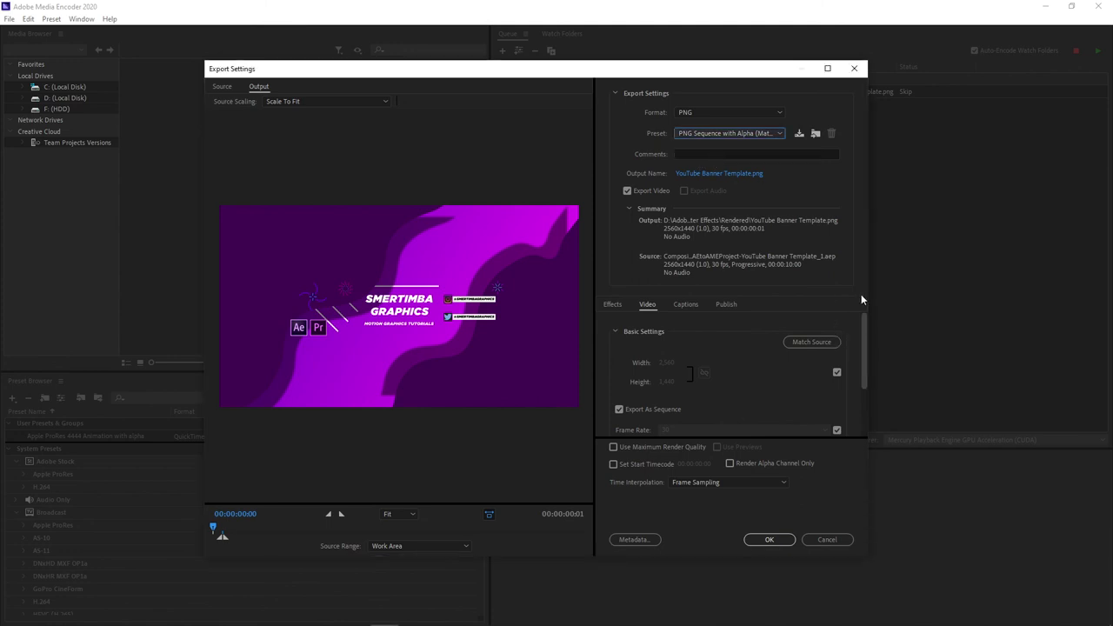
pyautogui.moveTo(863, 360); pyautogui.dragTo(867, 414)
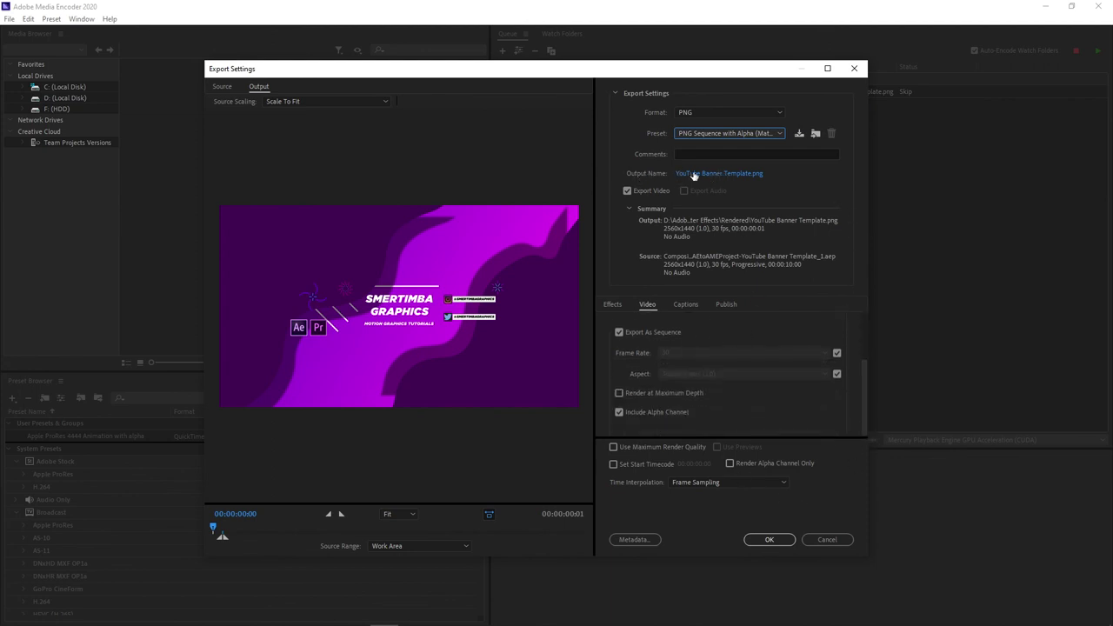
pyautogui.click(769, 179)
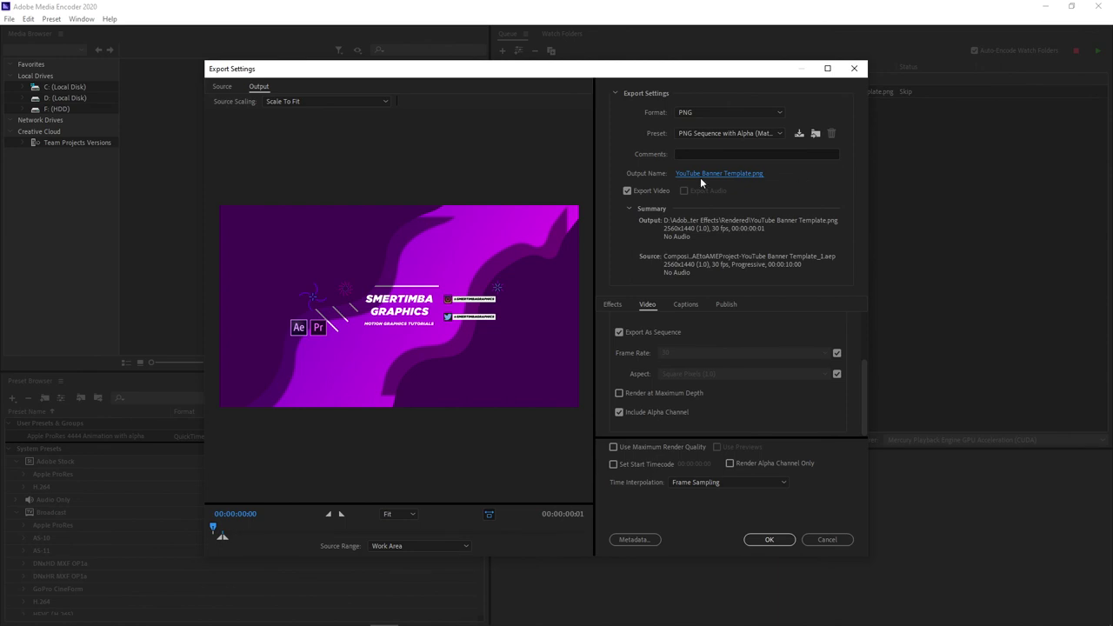
# Confirm the export settings and run the queue to render the YouTube Banner Template PNG
pyautogui.click(772, 540)
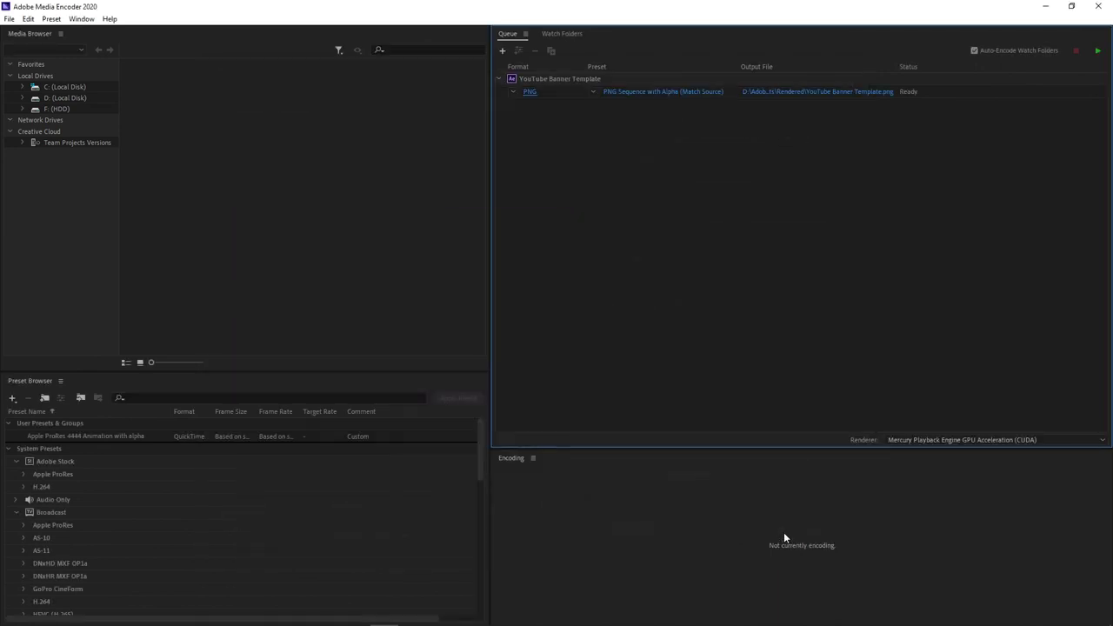
pyautogui.click(1098, 53)
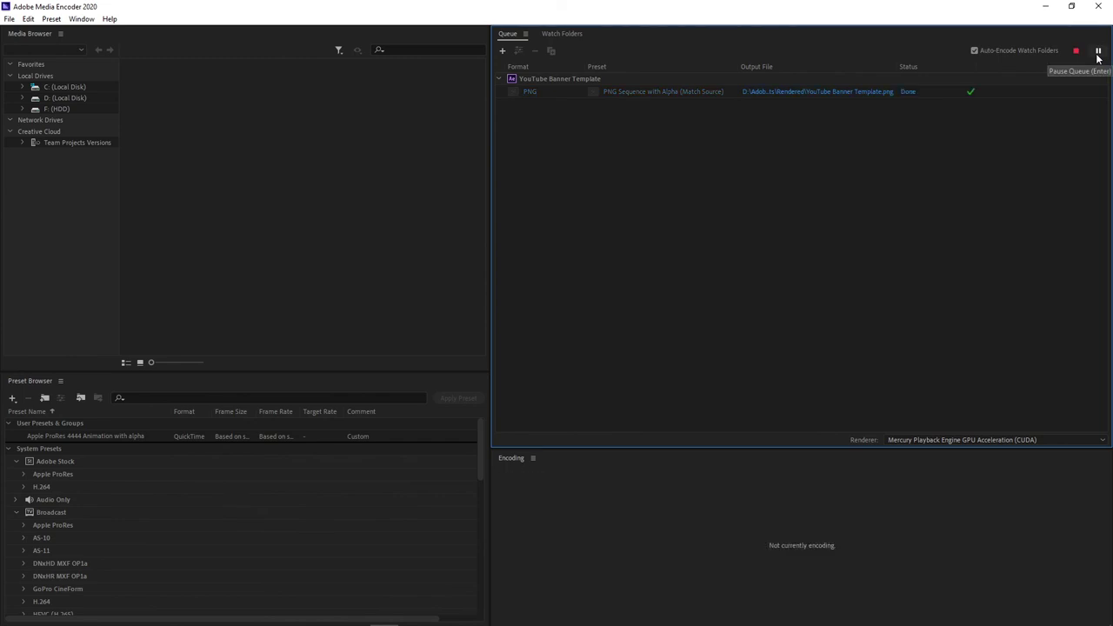